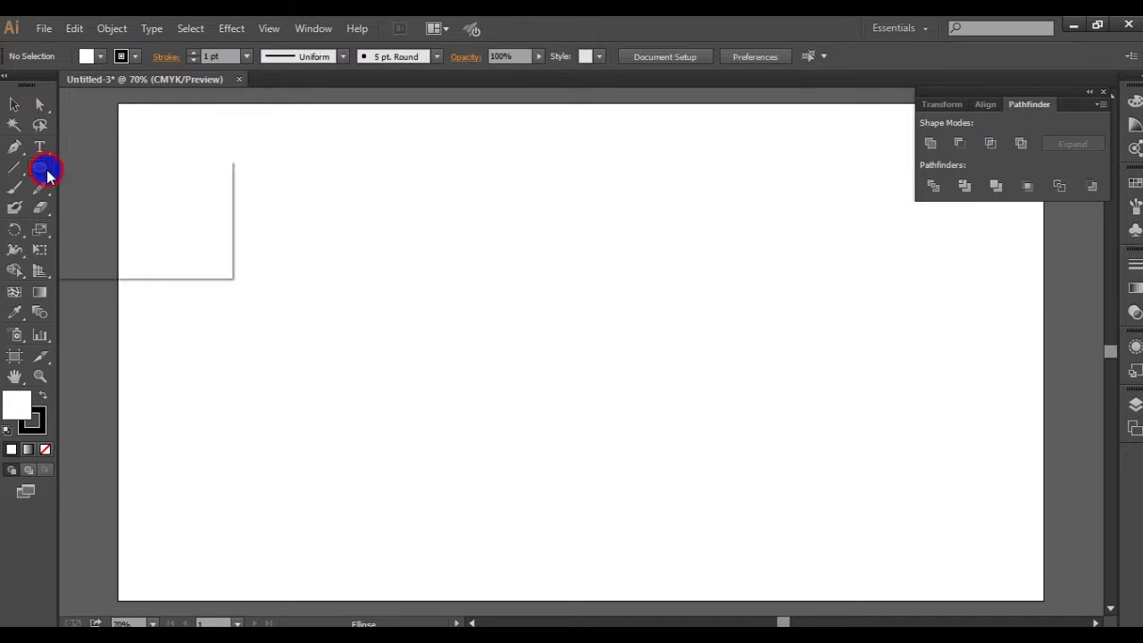
Draw a long rectangle across the upper artboard with the Orange, Yellow gradient fill and no stroke.
drag(46, 176, 112, 169)
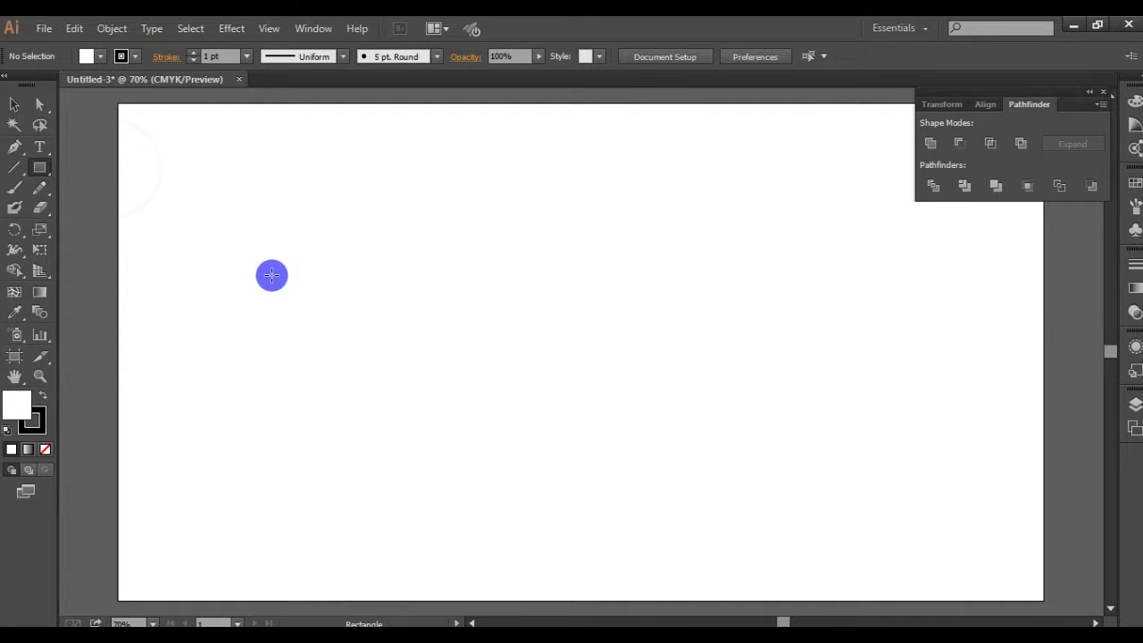
mouse_move(239, 206)
mouse_down()
mouse_move(873, 258)
mouse_move(838, 258)
mouse_up()
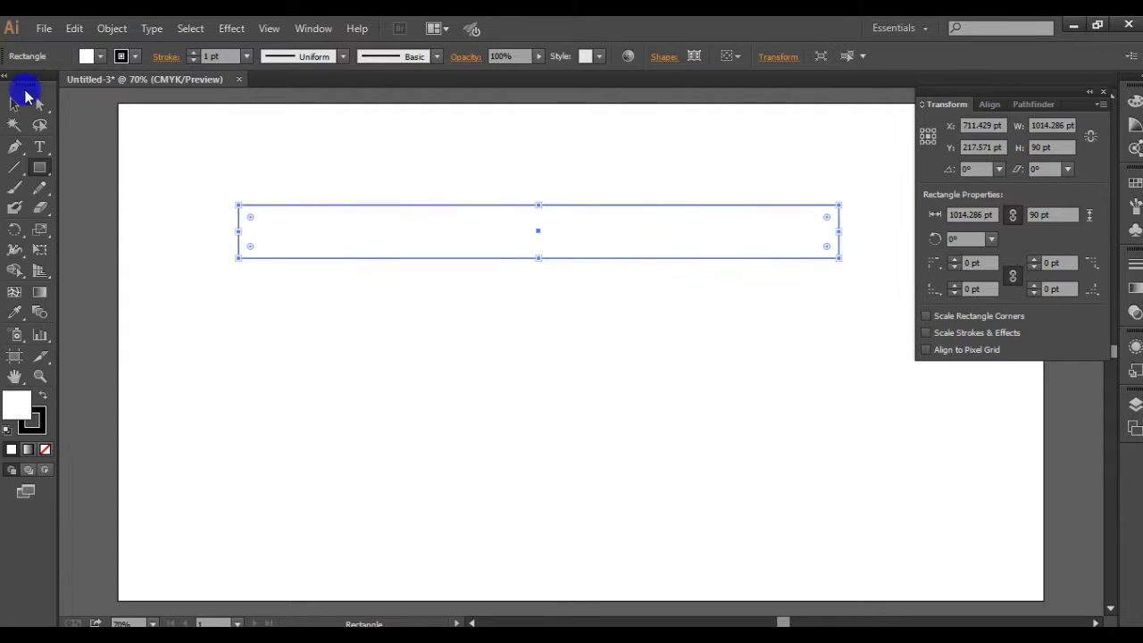
click(90, 54)
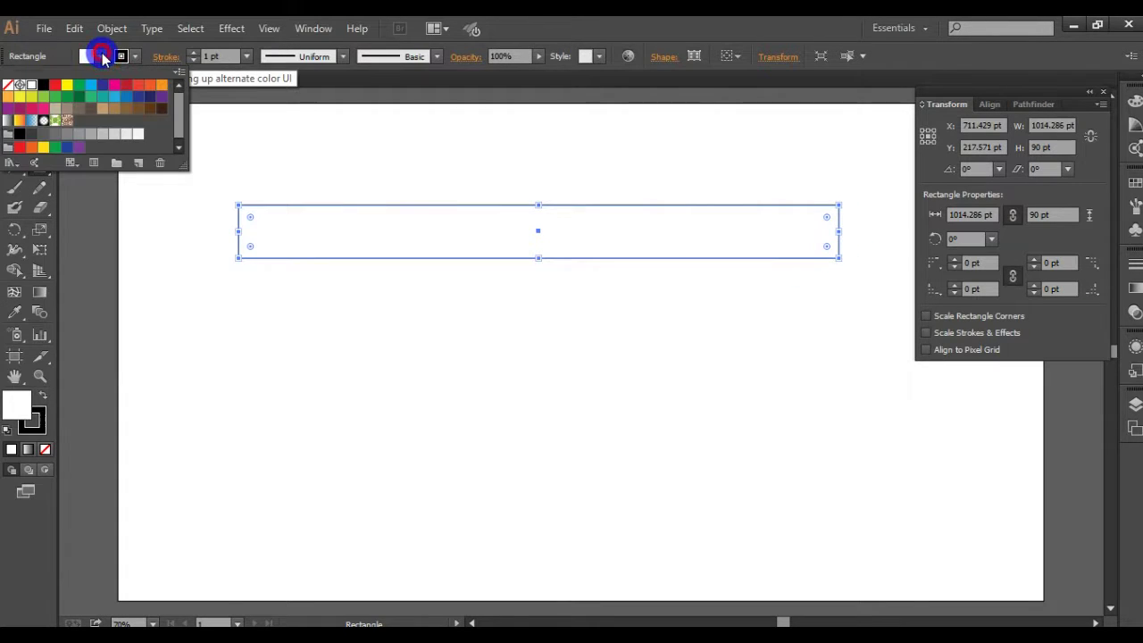
click(19, 120)
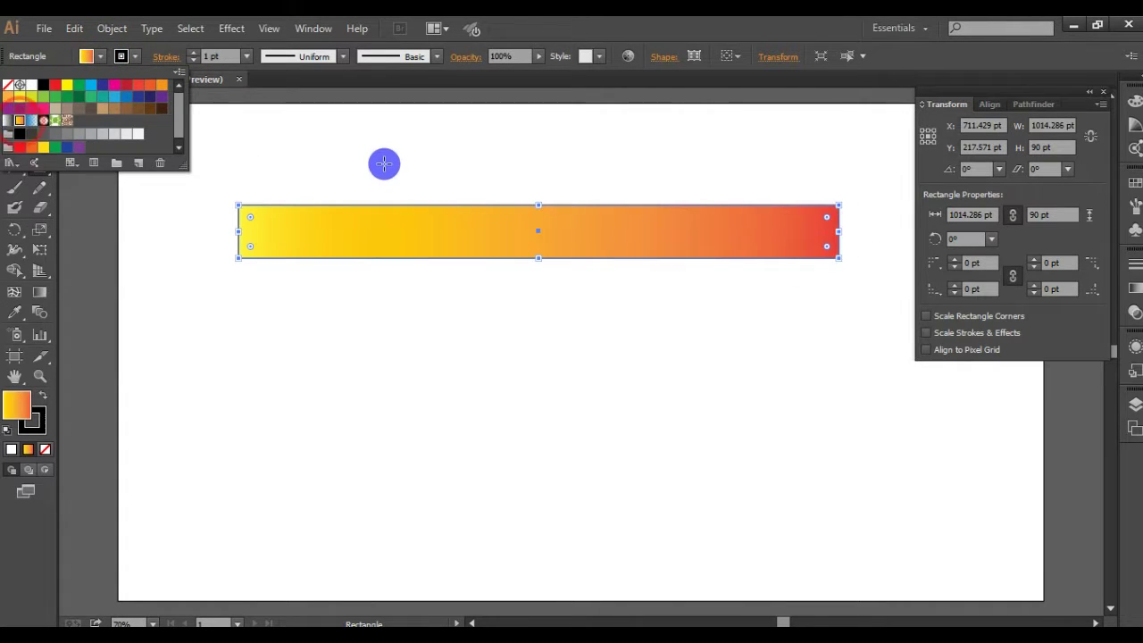
click(134, 55)
click(12, 79)
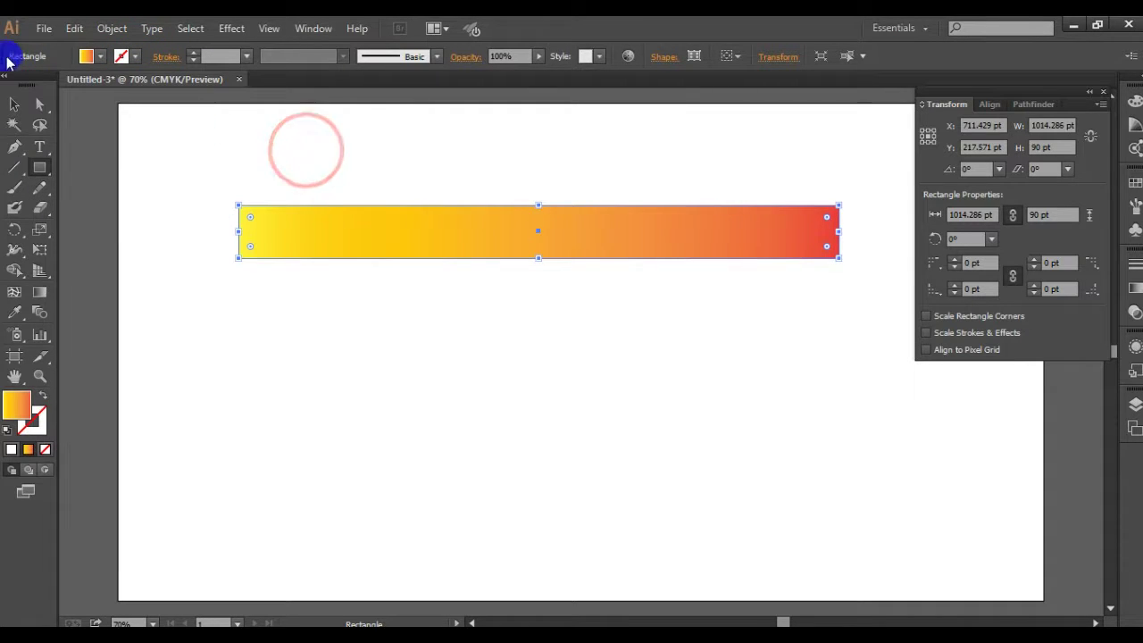
Move the gradient bar slightly down and to the left.
click(14, 105)
click(434, 169)
click(563, 249)
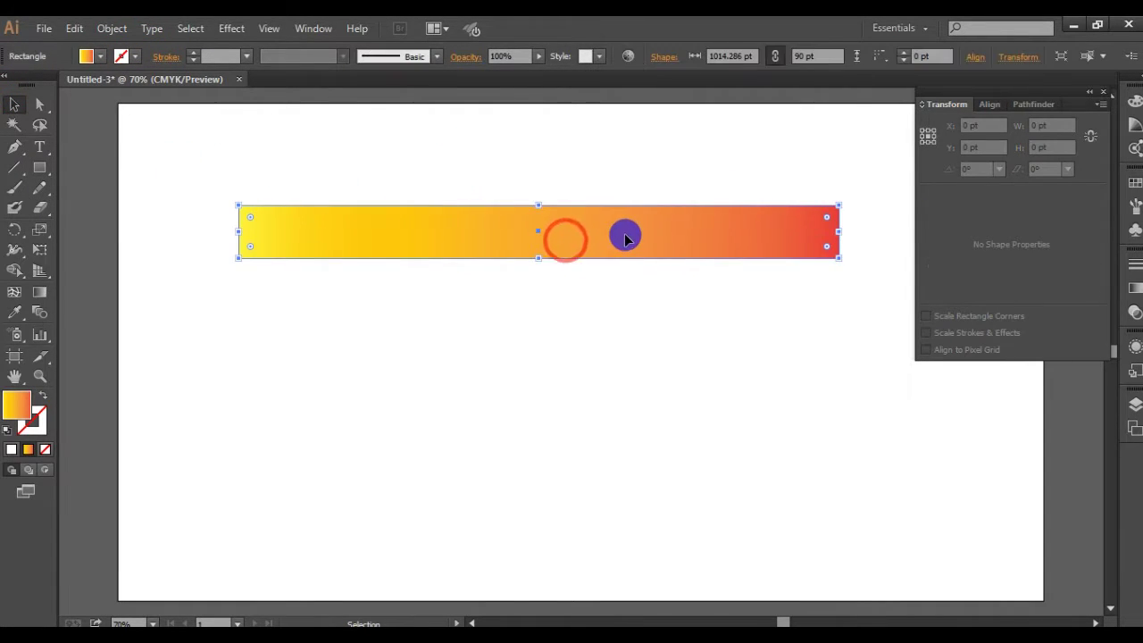
drag(623, 235, 594, 294)
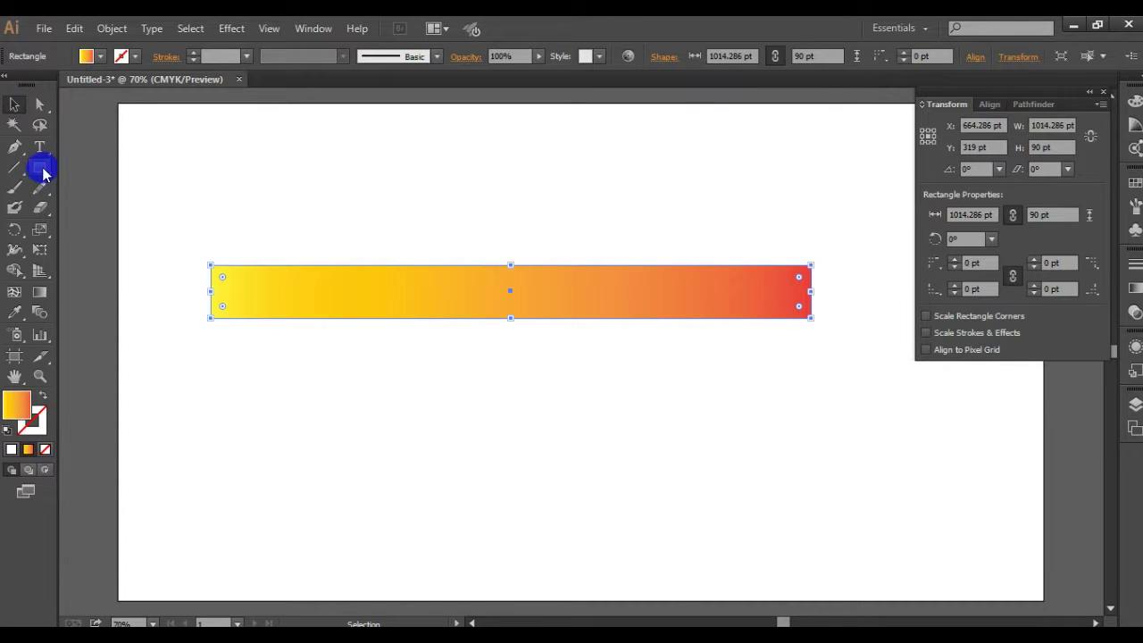
Draw a 102.857 × 90 pt rectangle beside the bar's left end, undoing a misplaced one.
click(41, 169)
drag(263, 415, 346, 467)
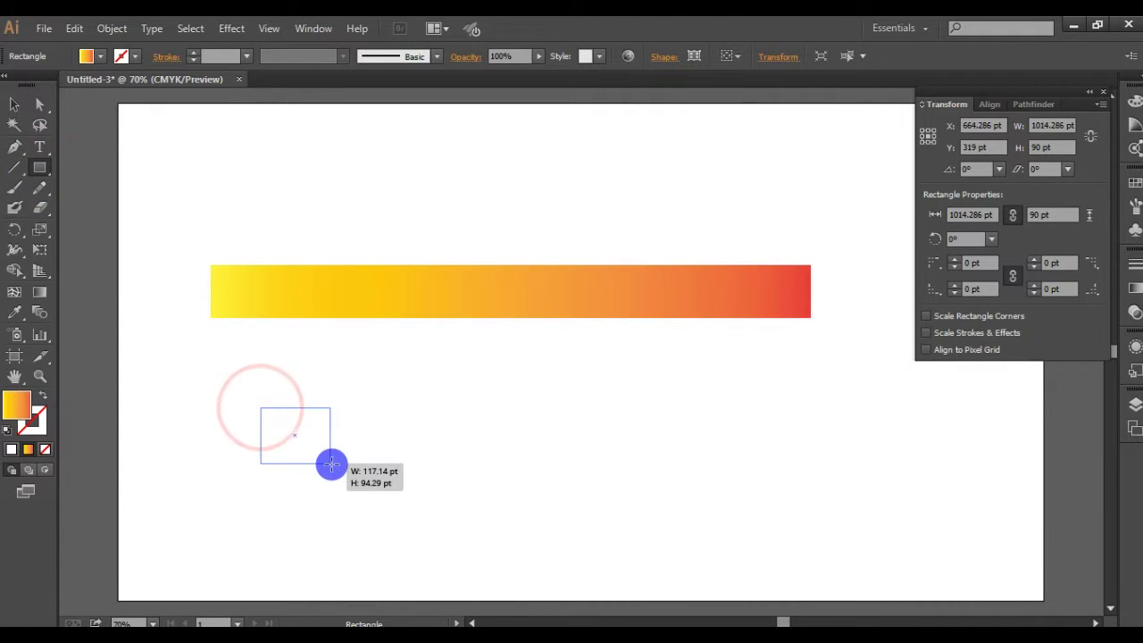
drag(346, 467, 346, 467)
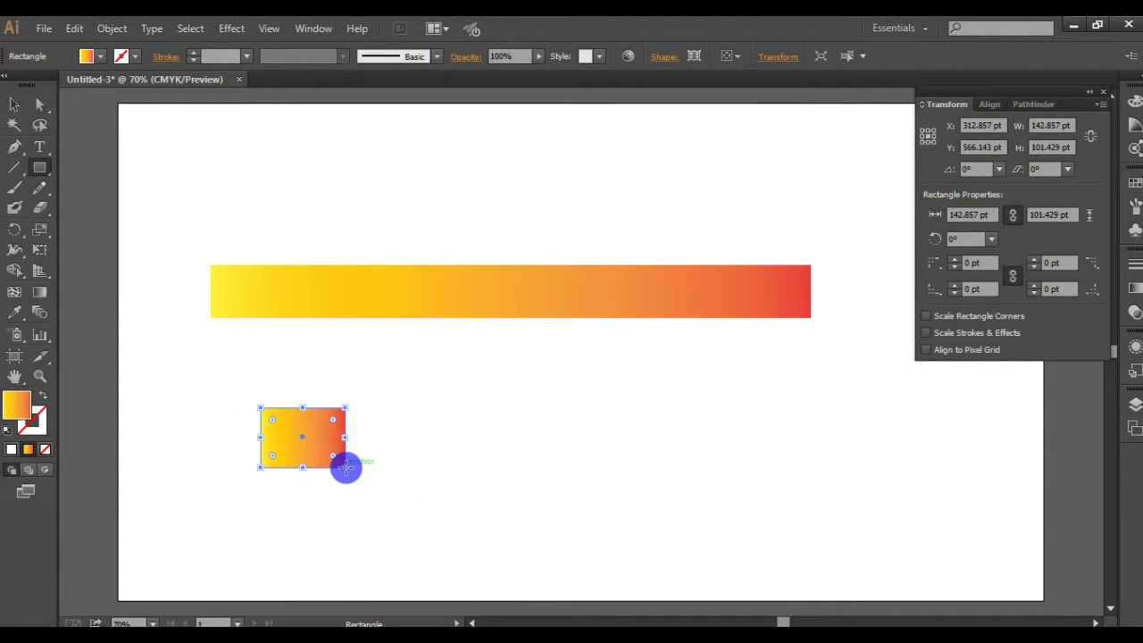
key(ctrl+z)
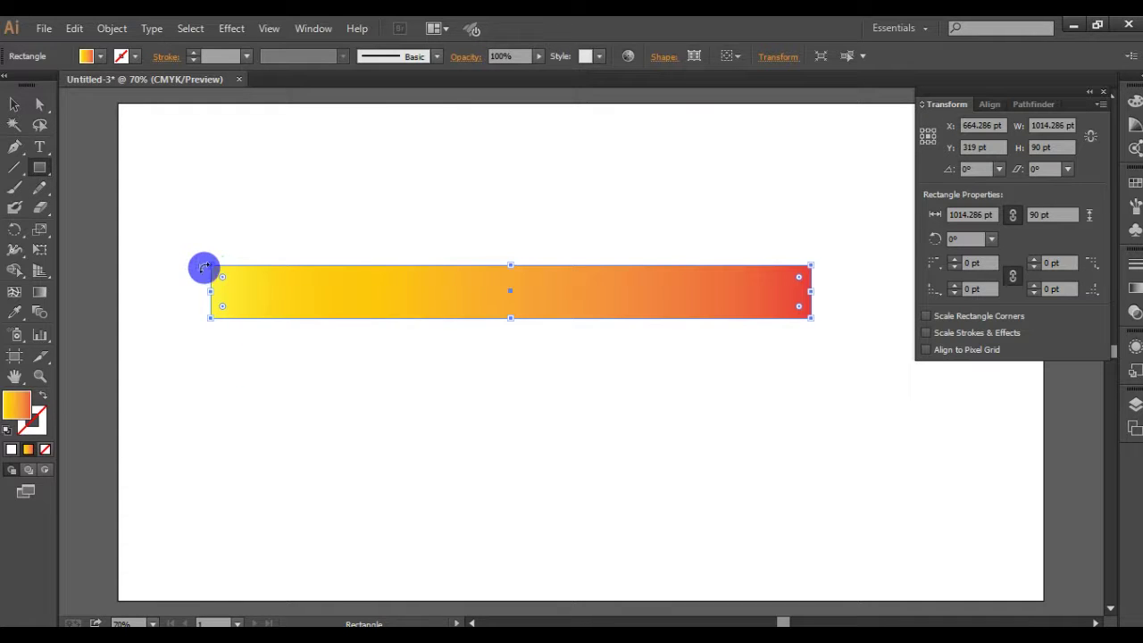
mouse_move(191, 260)
mouse_down()
mouse_move(184, 321)
mouse_move(130, 318)
mouse_up()
Round the small rectangle's corners to 32.86 pt.
click(13, 105)
click(207, 299)
click(167, 300)
mouse_move(181, 280)
mouse_down()
mouse_move(153, 280)
mouse_move(174, 289)
mouse_up()
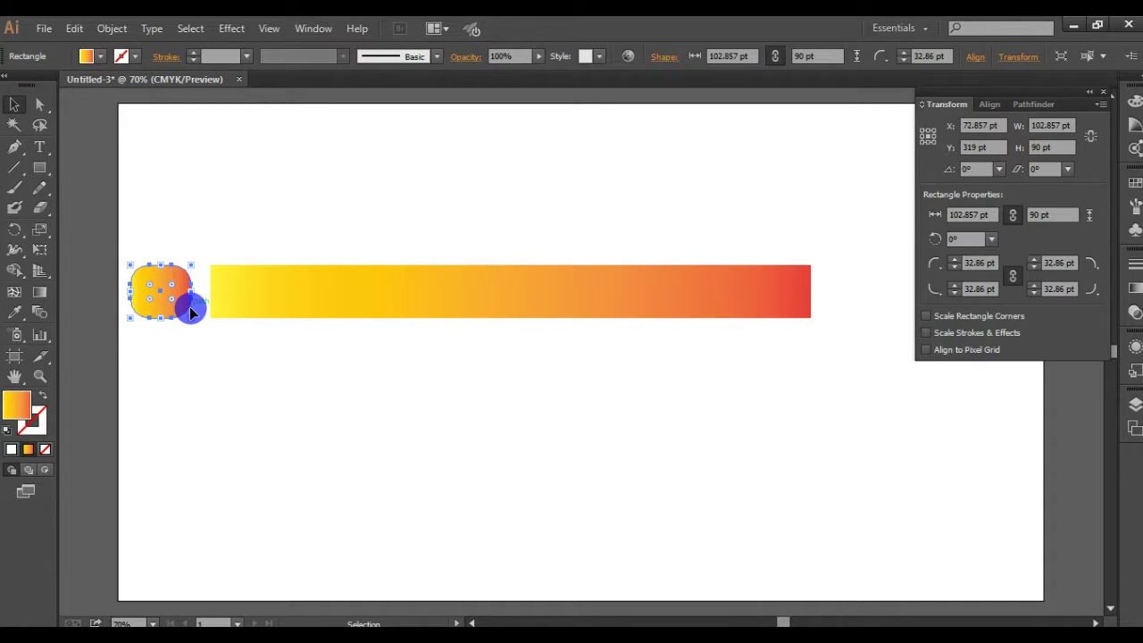
Fill the rounded rectangle with the White, Black gradient.
click(100, 56)
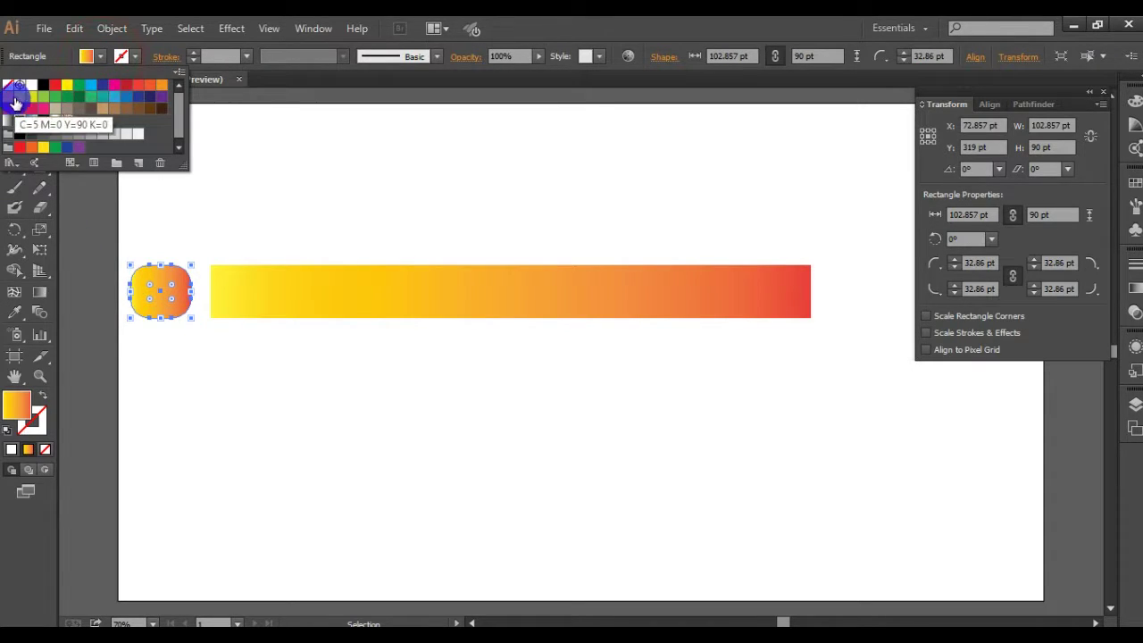
click(9, 122)
click(280, 191)
click(255, 171)
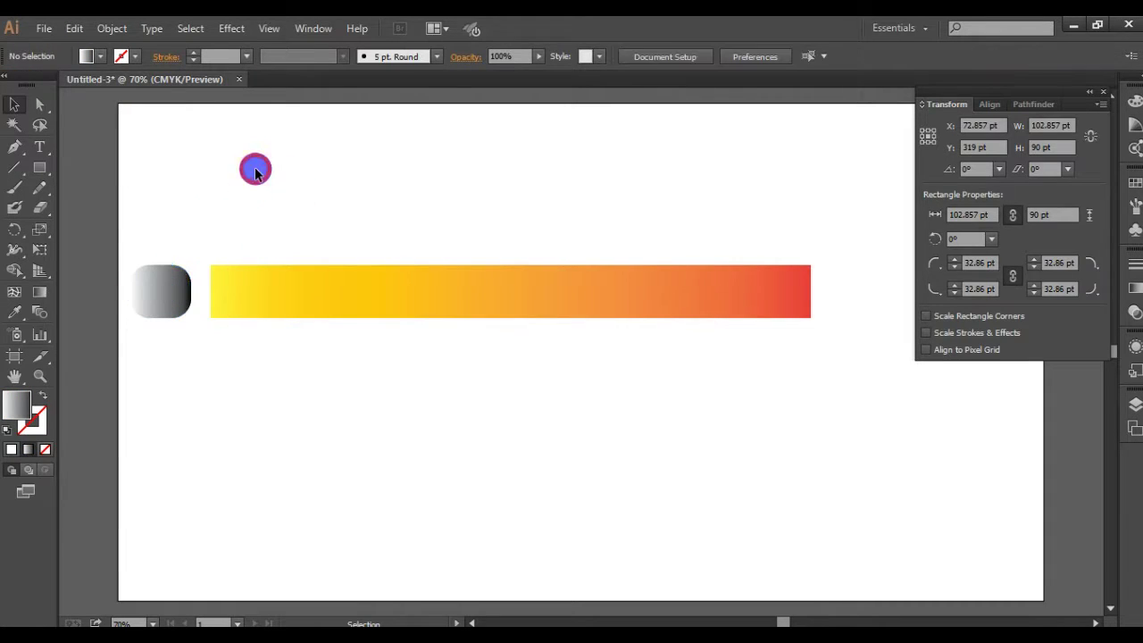
Slide the rounded rectangle onto the bar's left end so they overlap, closing the Transform panel.
click(157, 284)
drag(160, 277, 184, 278)
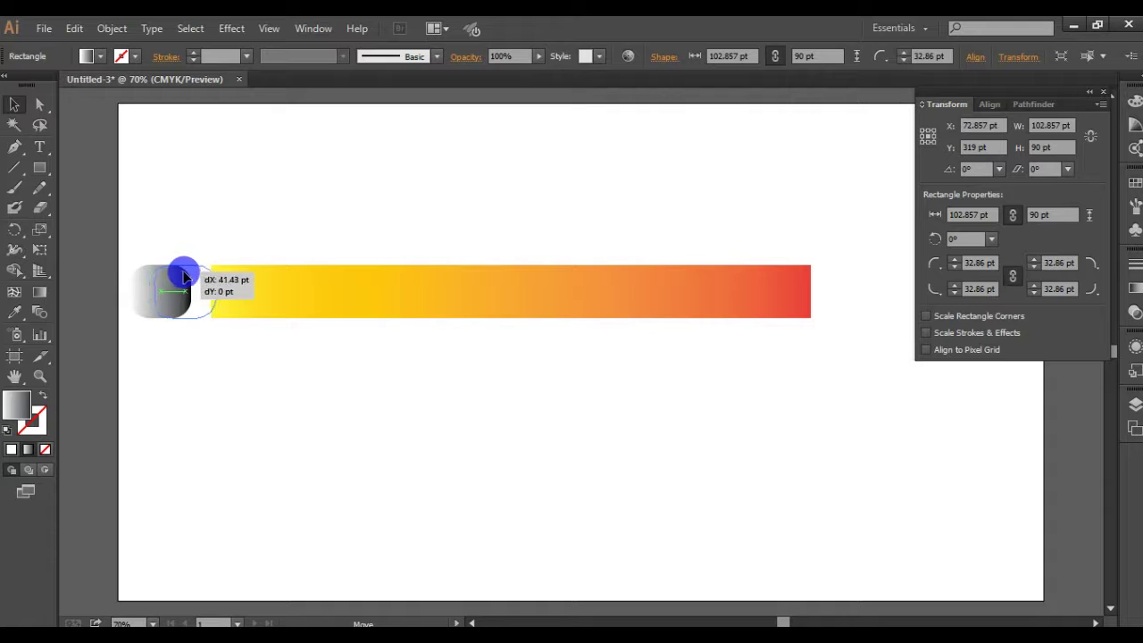
drag(185, 277, 185, 278)
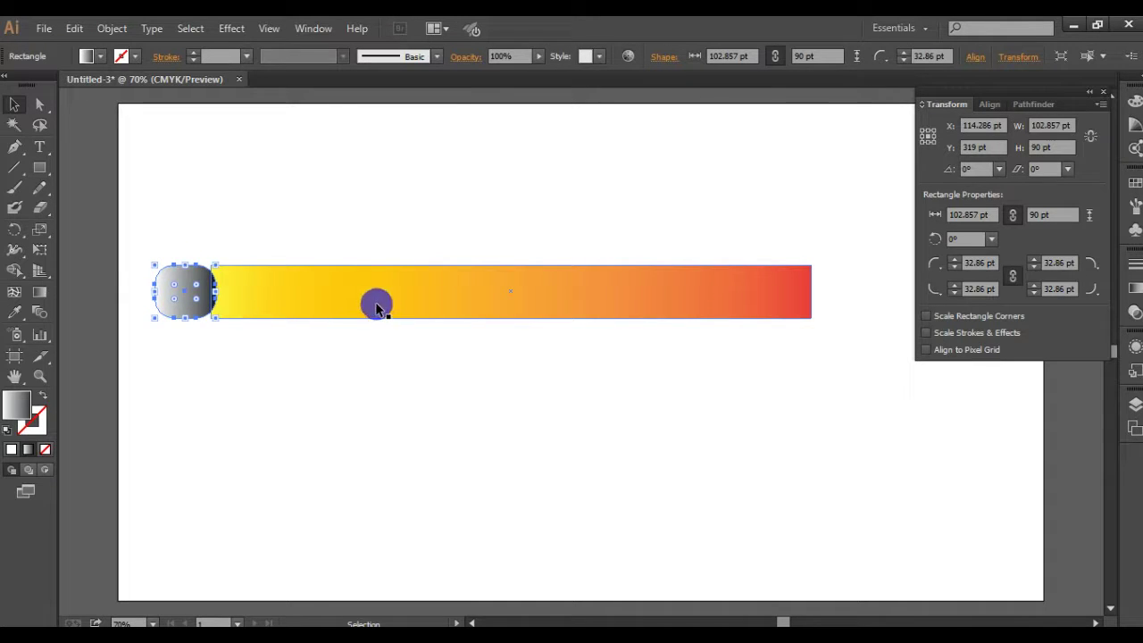
drag(373, 299, 466, 304)
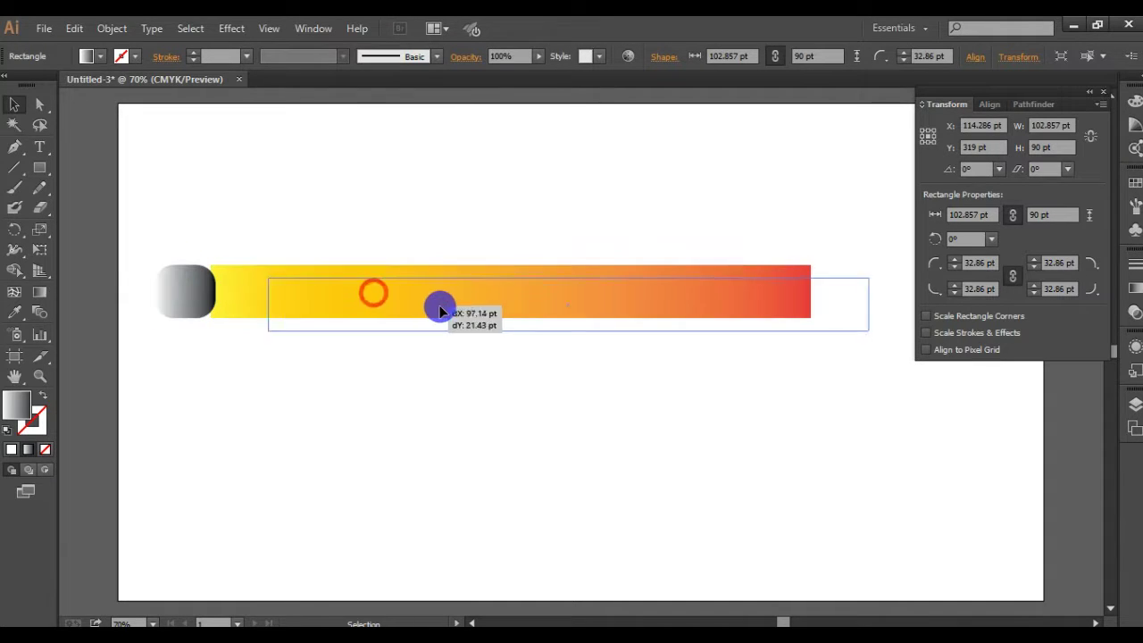
click(1105, 94)
mouse_move(204, 279)
mouse_down()
mouse_move(300, 288)
mouse_move(302, 305)
mouse_up()
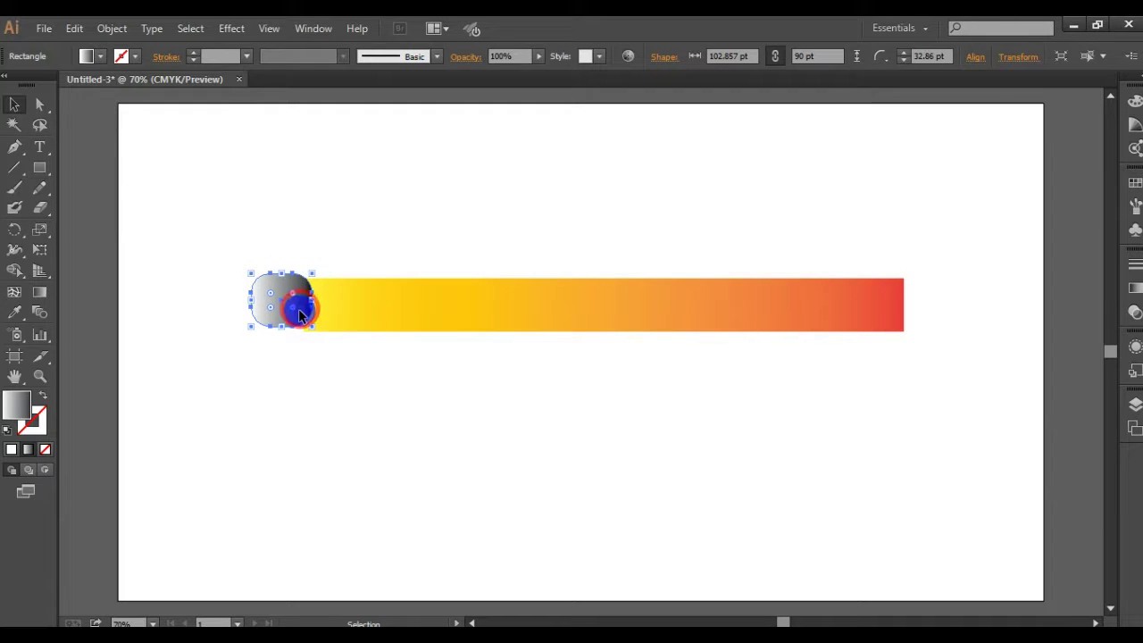
drag(299, 313, 296, 308)
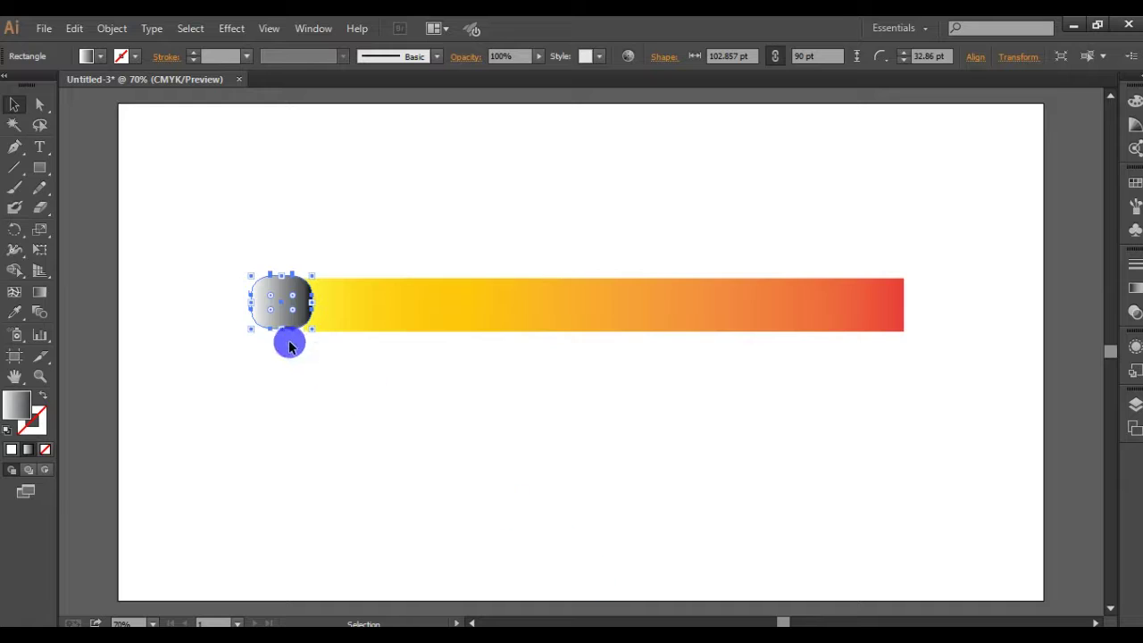
scroll(241, 338, up, 1)
Send the rounded cap behind the bar and resize it to 116.857 × 89 pt.
right_click(296, 266)
mouse_move(342, 505)
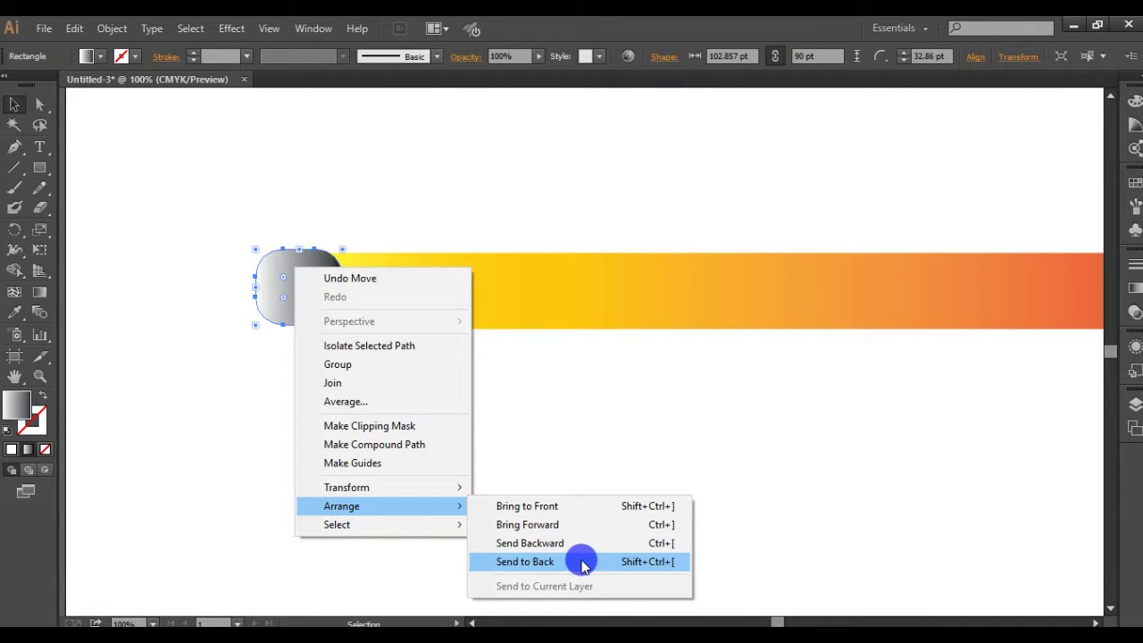
click(581, 560)
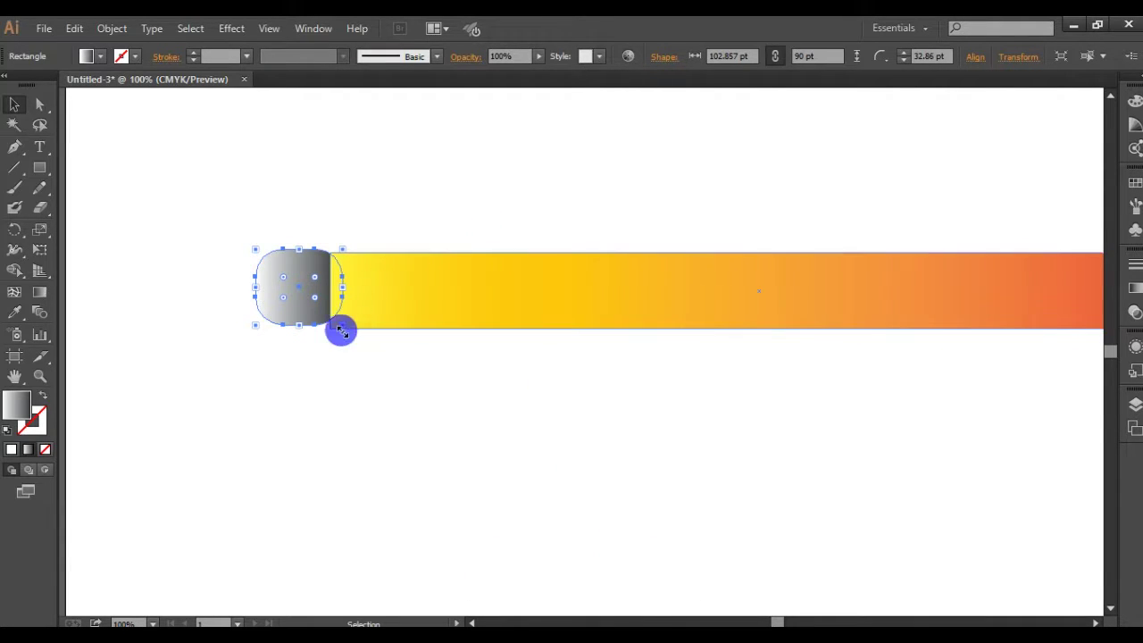
drag(255, 326, 243, 328)
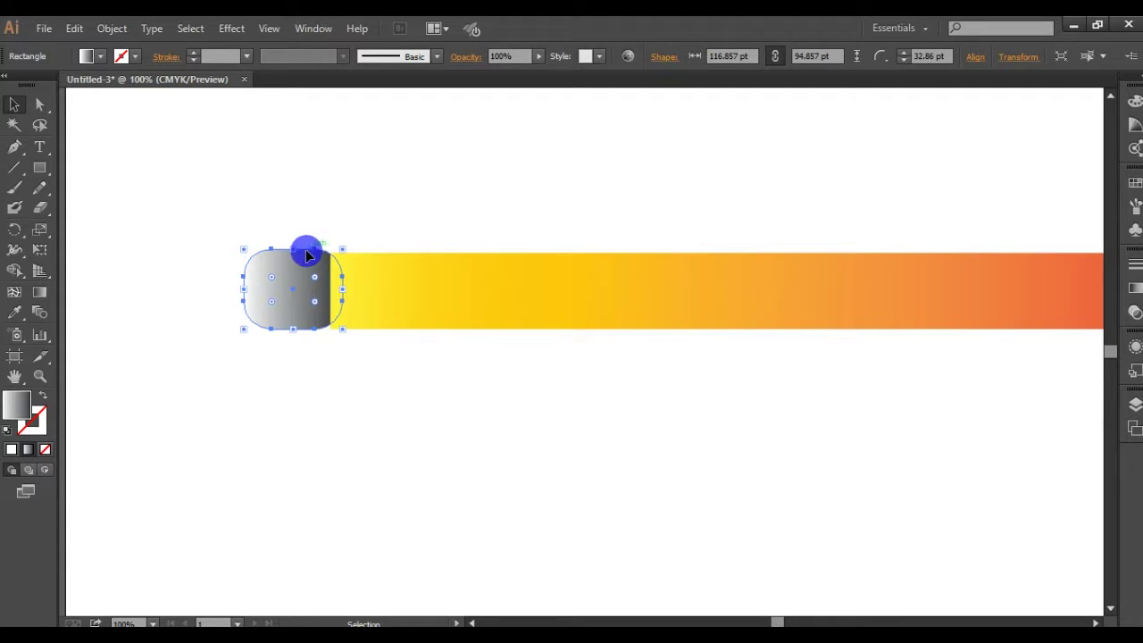
drag(295, 248, 295, 254)
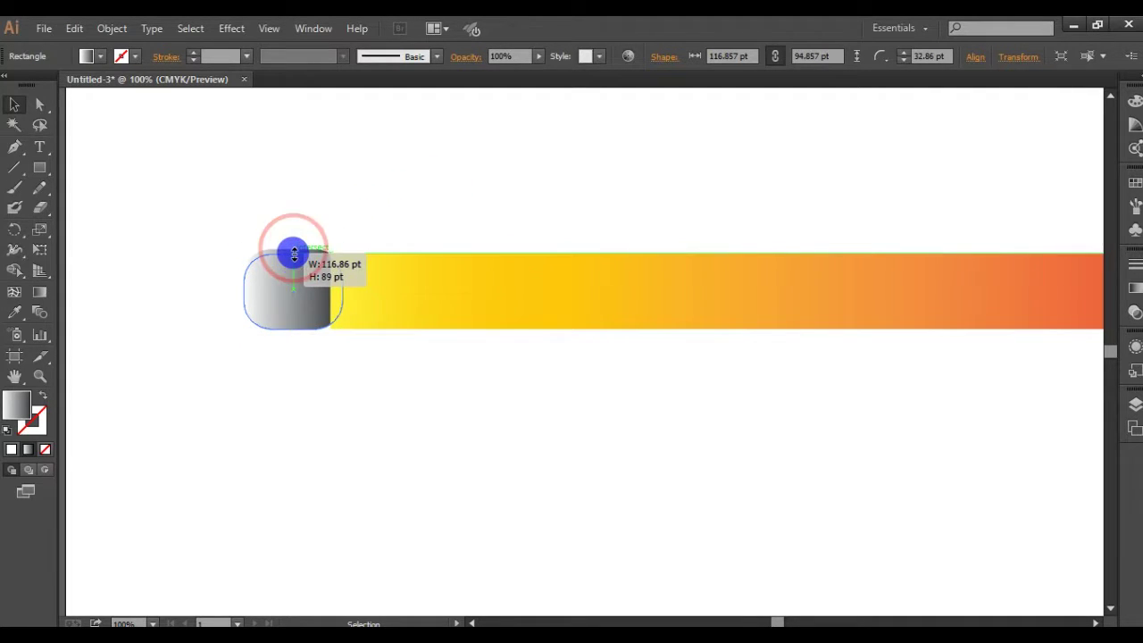
Check the yellow bar and the rounded cap by selecting each, then deselect.
click(449, 187)
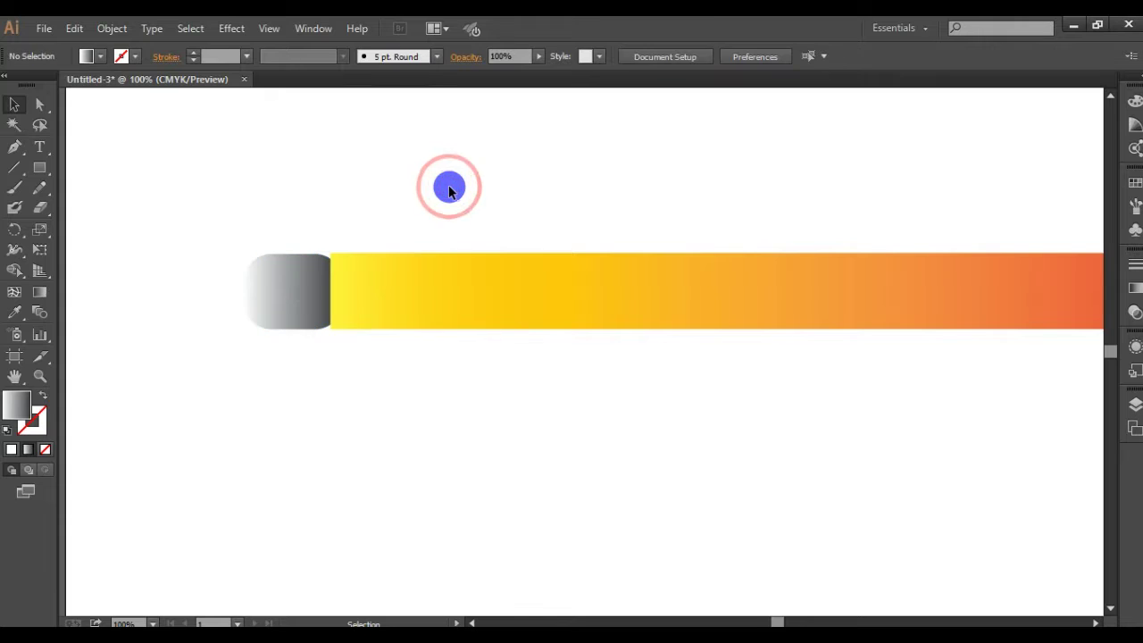
click(493, 307)
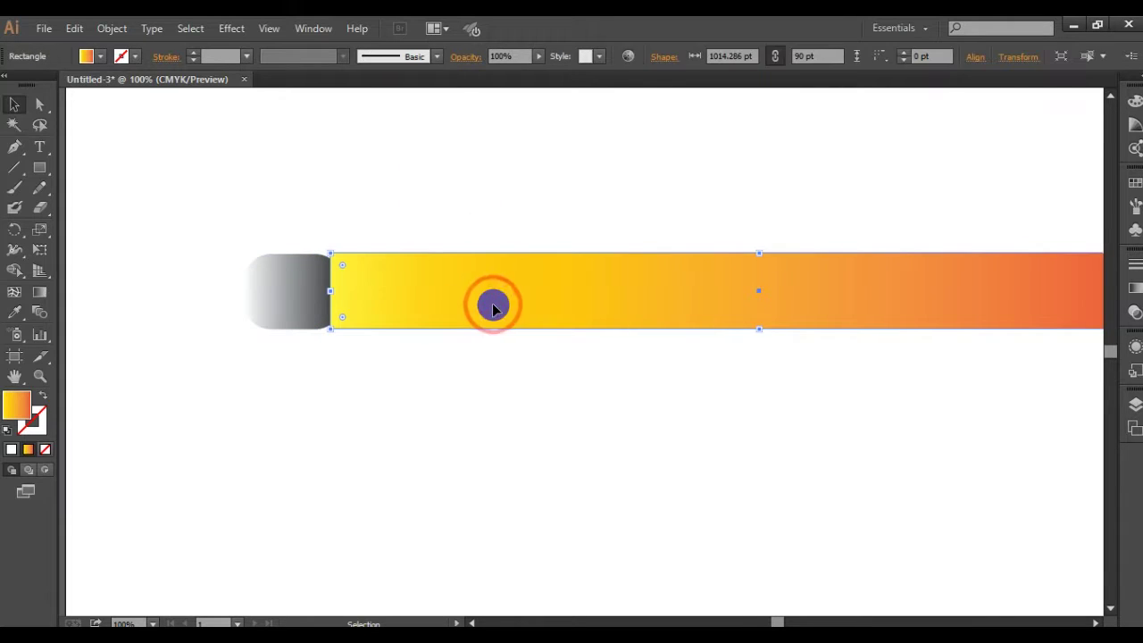
click(469, 178)
click(282, 284)
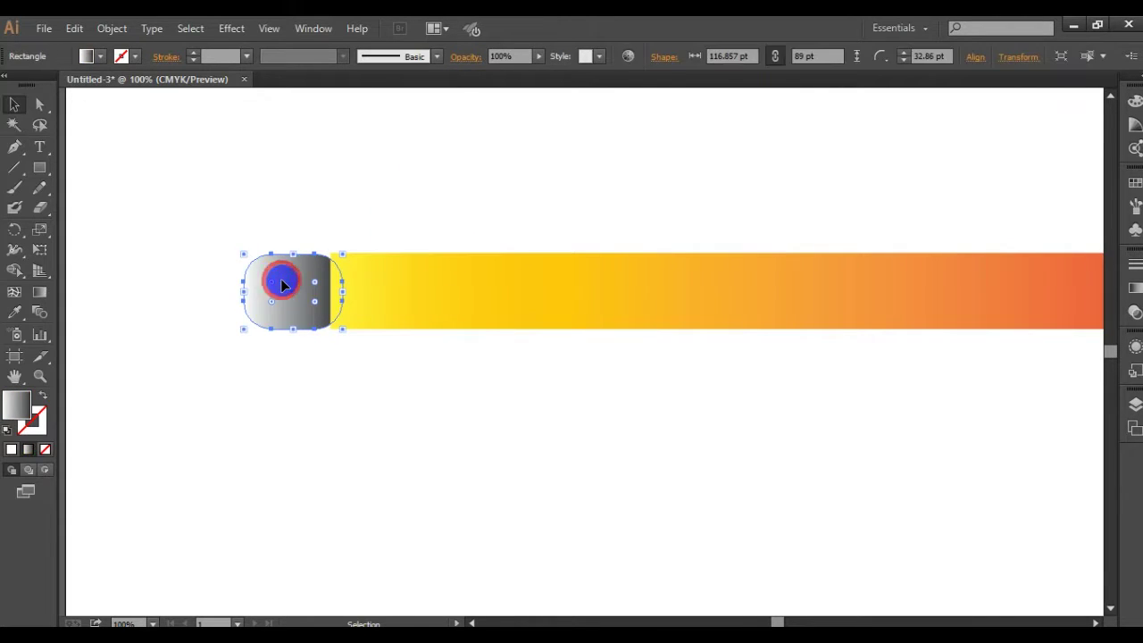
click(431, 173)
Widen the artboard rightward from 1564.29 pt to 2014.43 pt with the Artboard Tool.
scroll(413, 286, down, 1)
click(562, 291)
click(562, 429)
scroll(562, 352, up, 5)
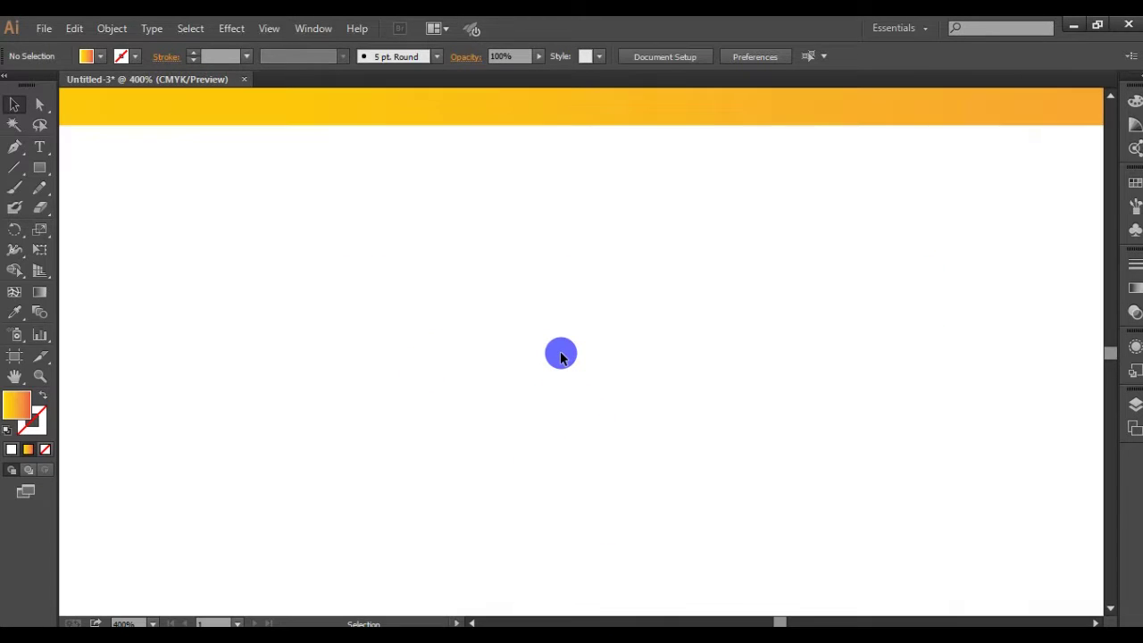
scroll(560, 355, down, 1)
scroll(561, 355, down, 1)
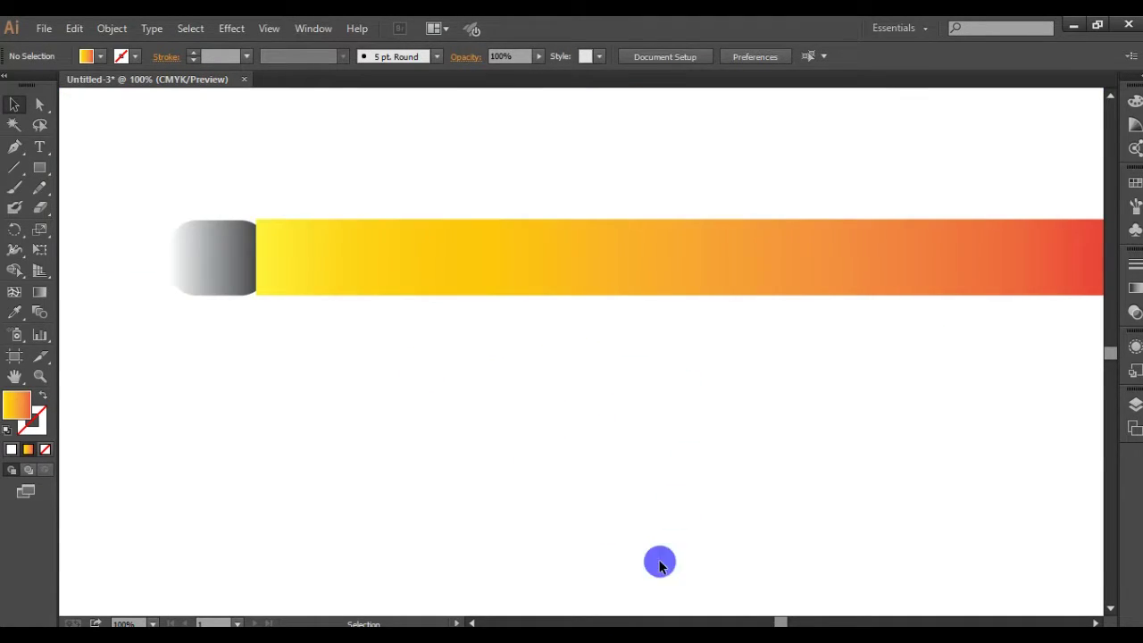
mouse_move(779, 618)
mouse_down()
mouse_move(818, 616)
mouse_move(777, 608)
mouse_up()
click(15, 356)
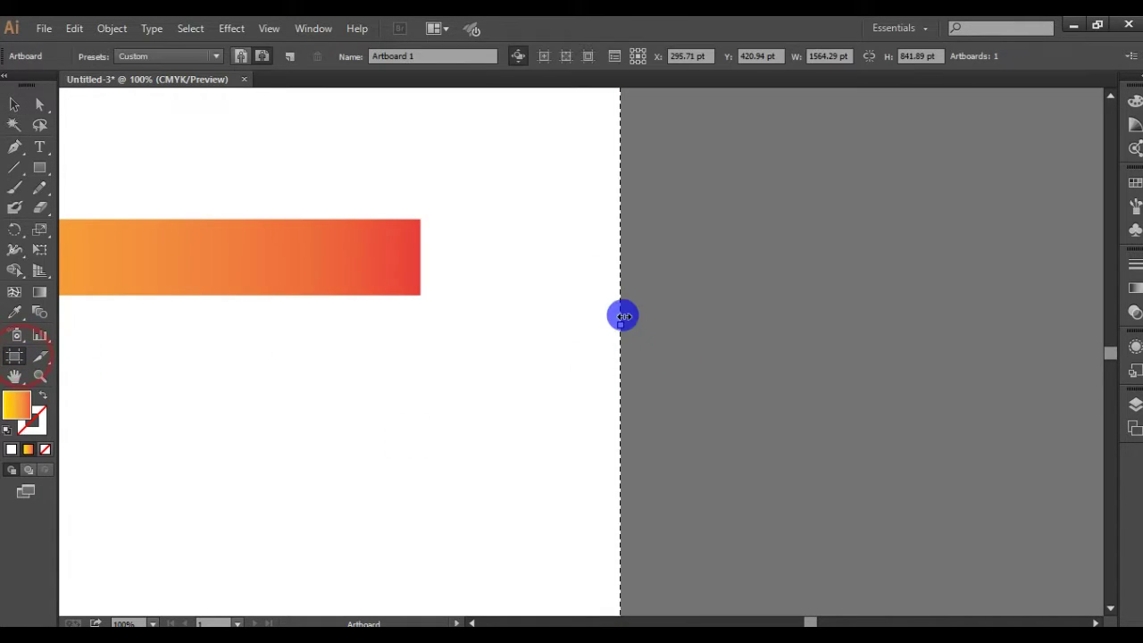
drag(617, 323, 1000, 324)
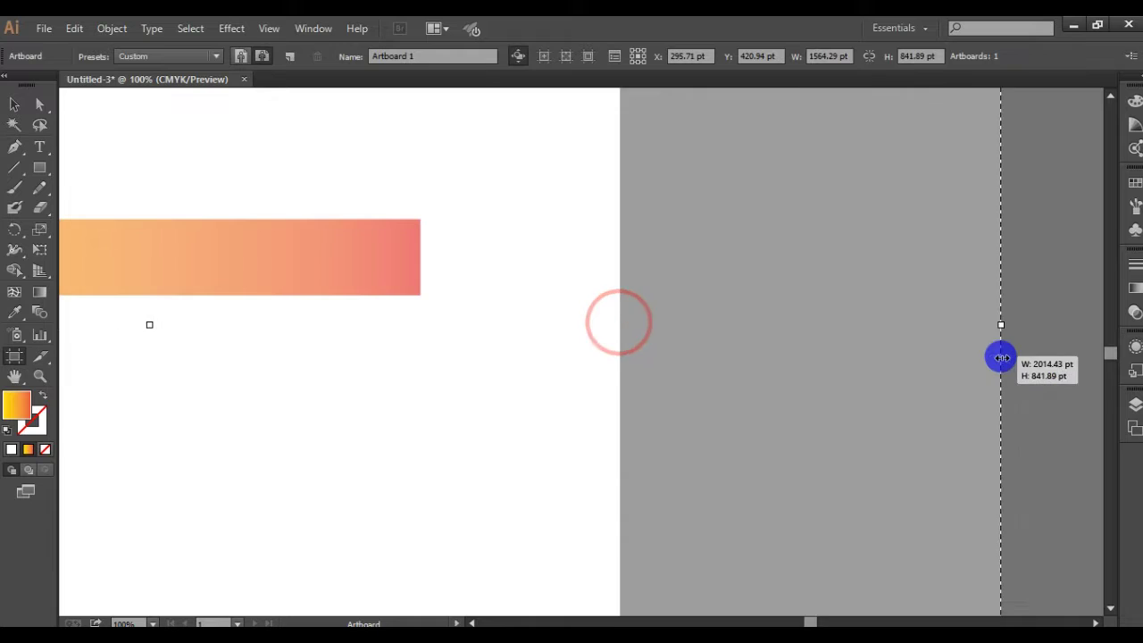
click(15, 105)
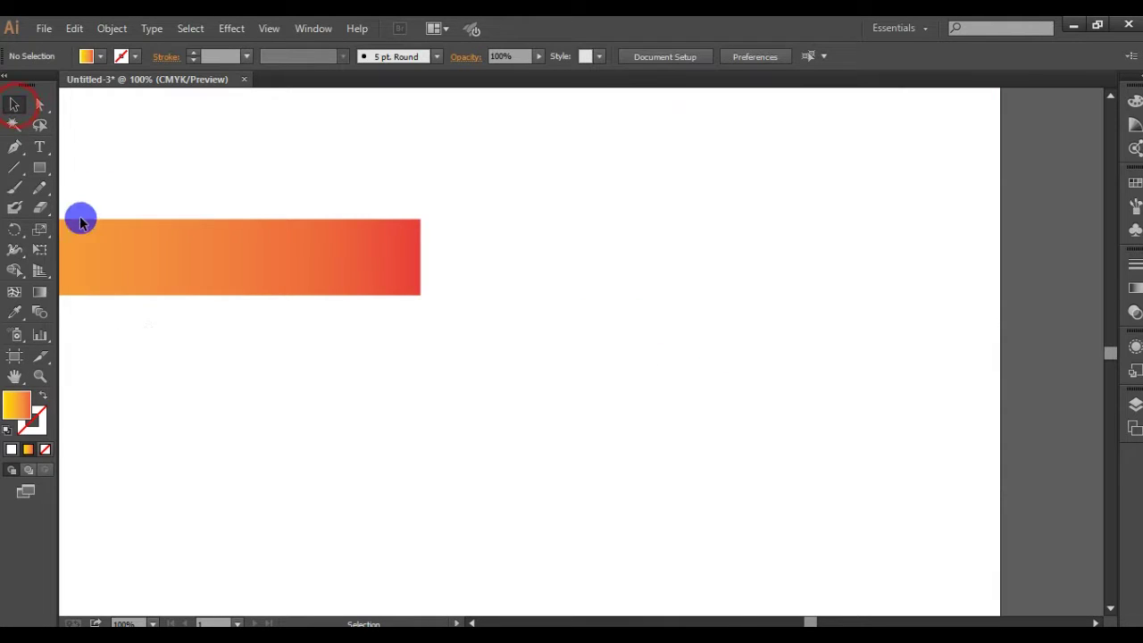
click(39, 167)
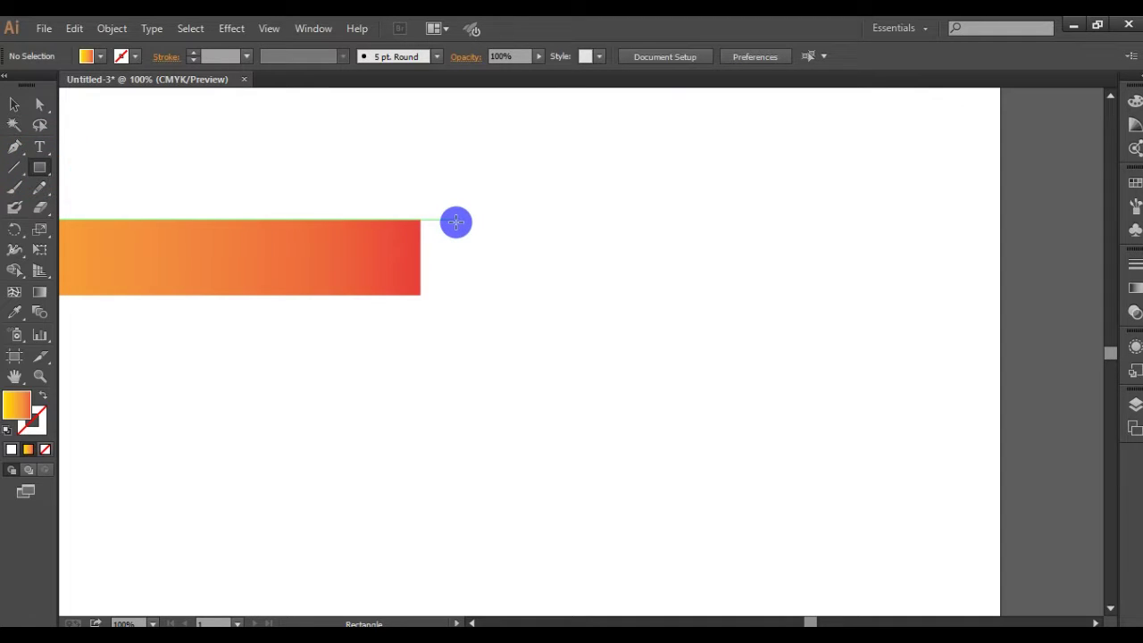
drag(422, 218, 590, 294)
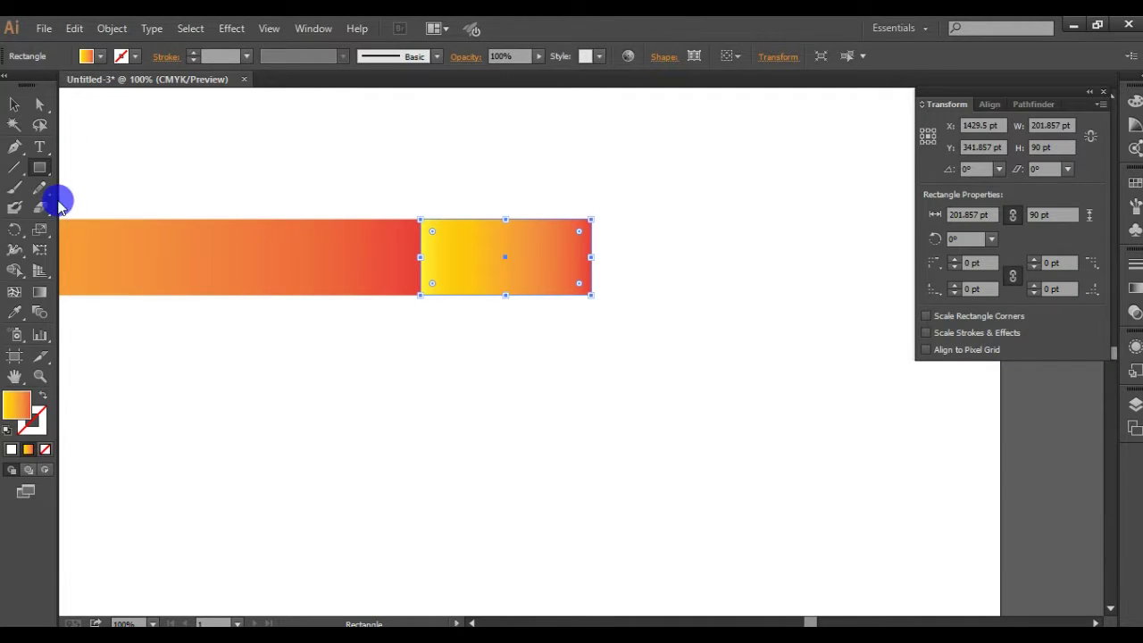
click(14, 147)
click(75, 165)
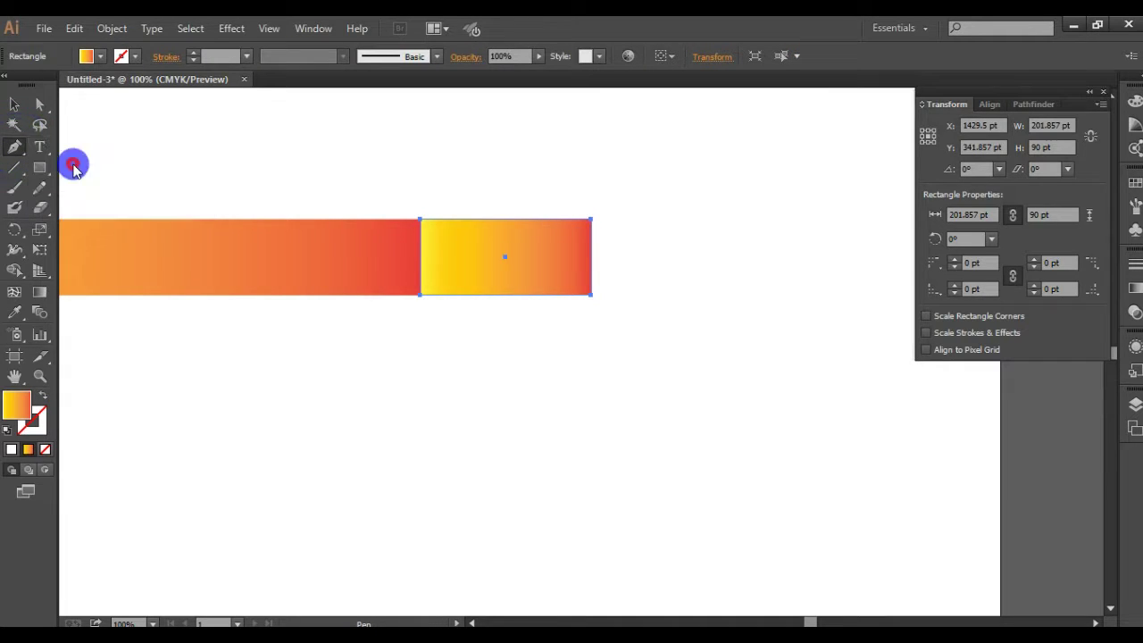
click(591, 257)
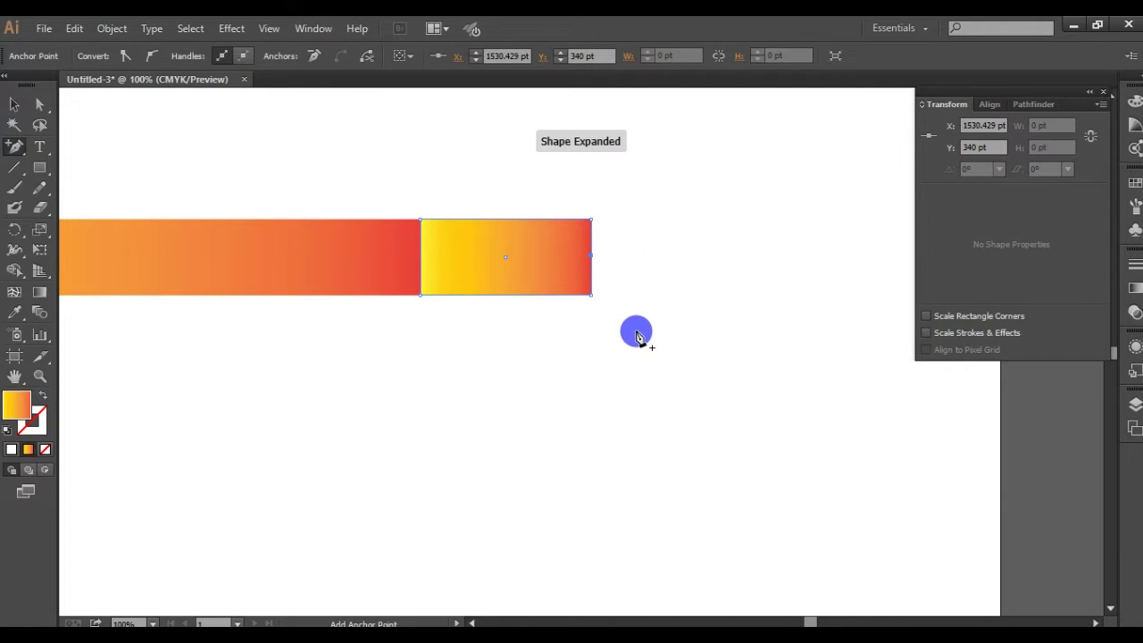
click(40, 122)
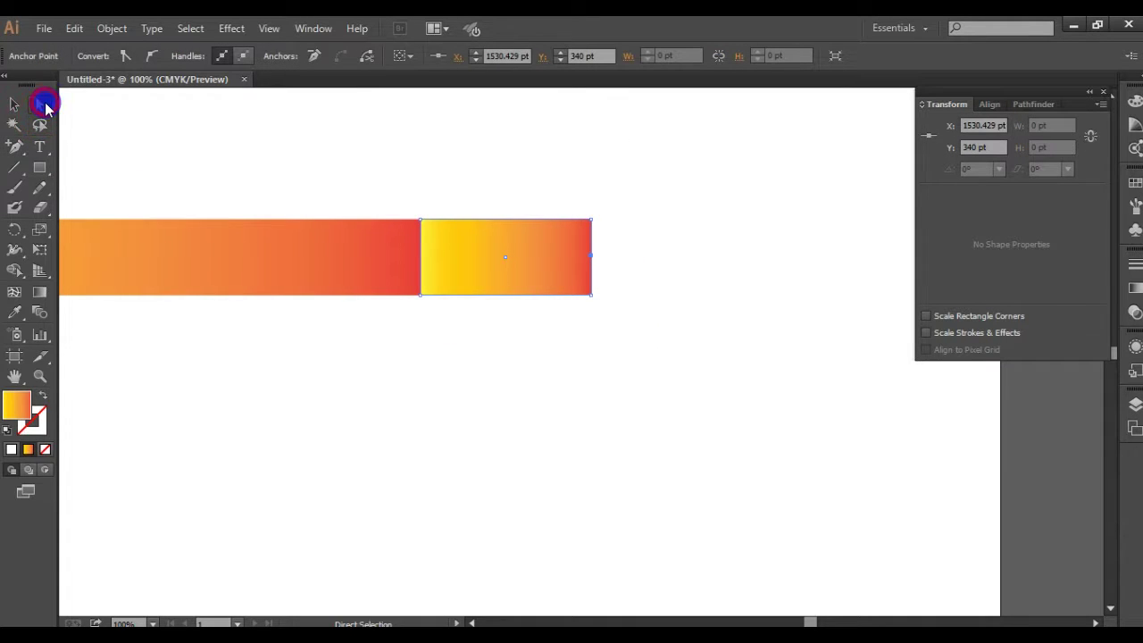
drag(563, 191, 618, 240)
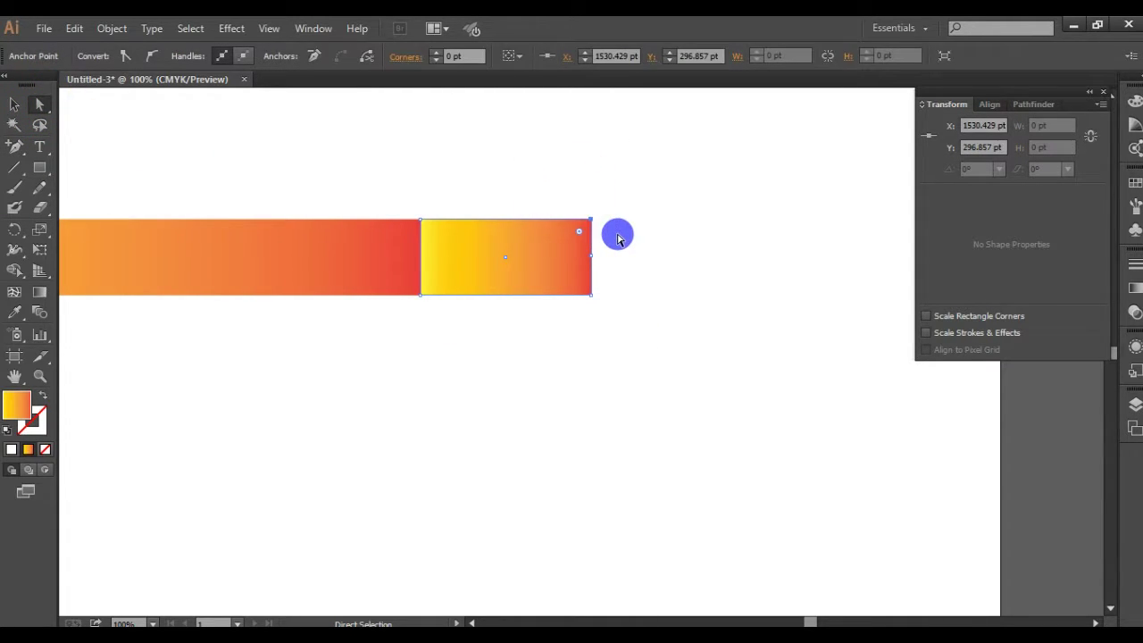
key(Delete)
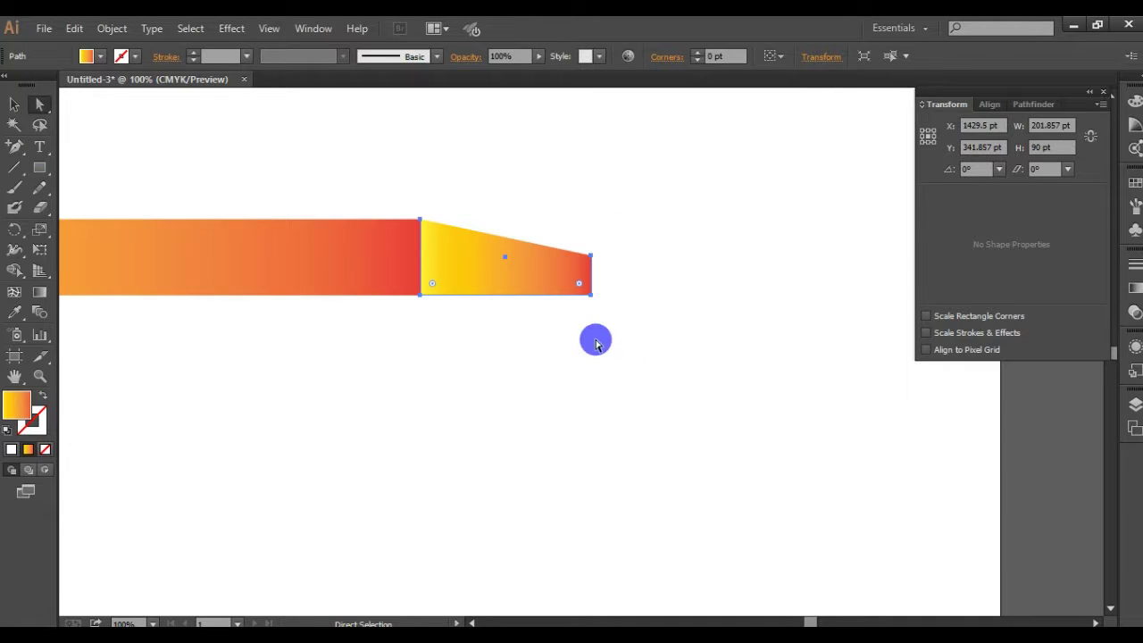
drag(610, 288, 576, 332)
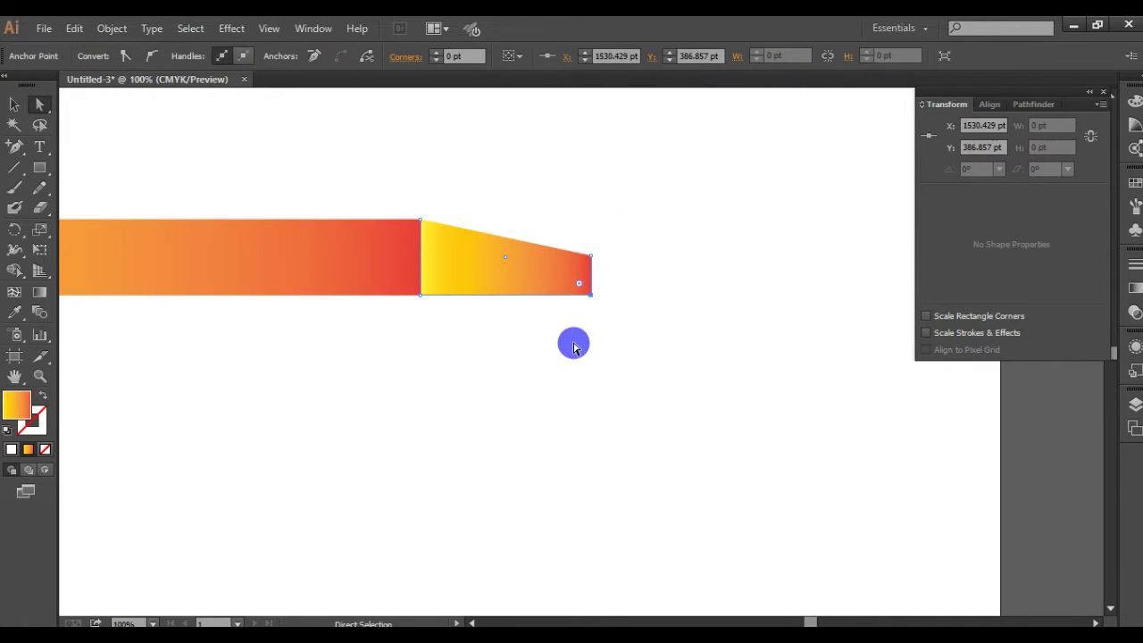
key(Delete)
key(ctrl+z)
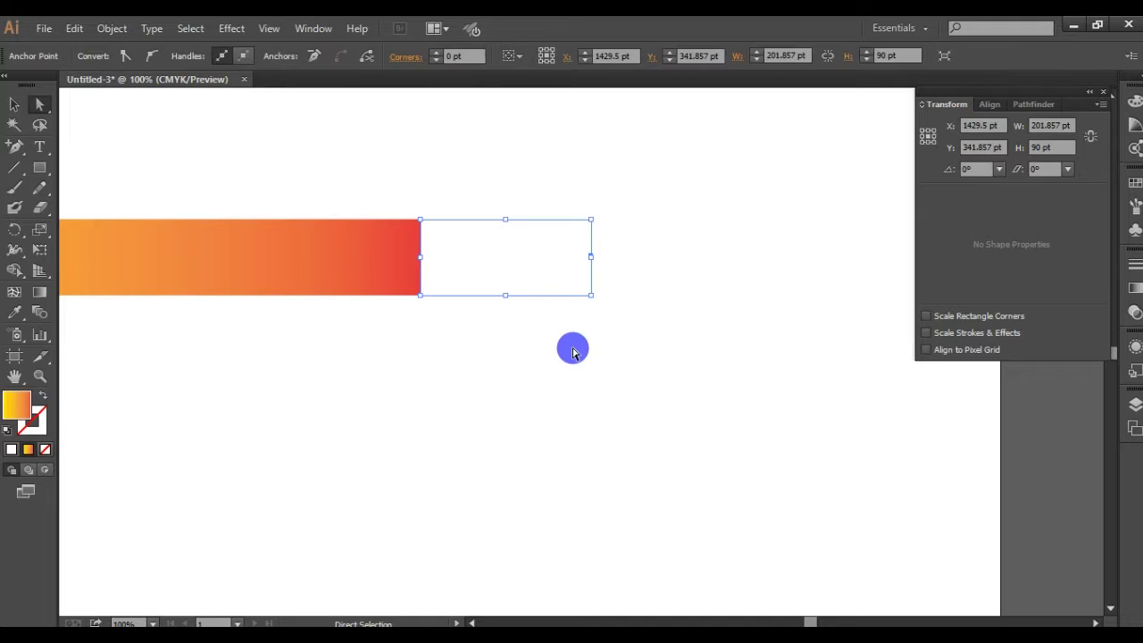
drag(607, 284, 569, 324)
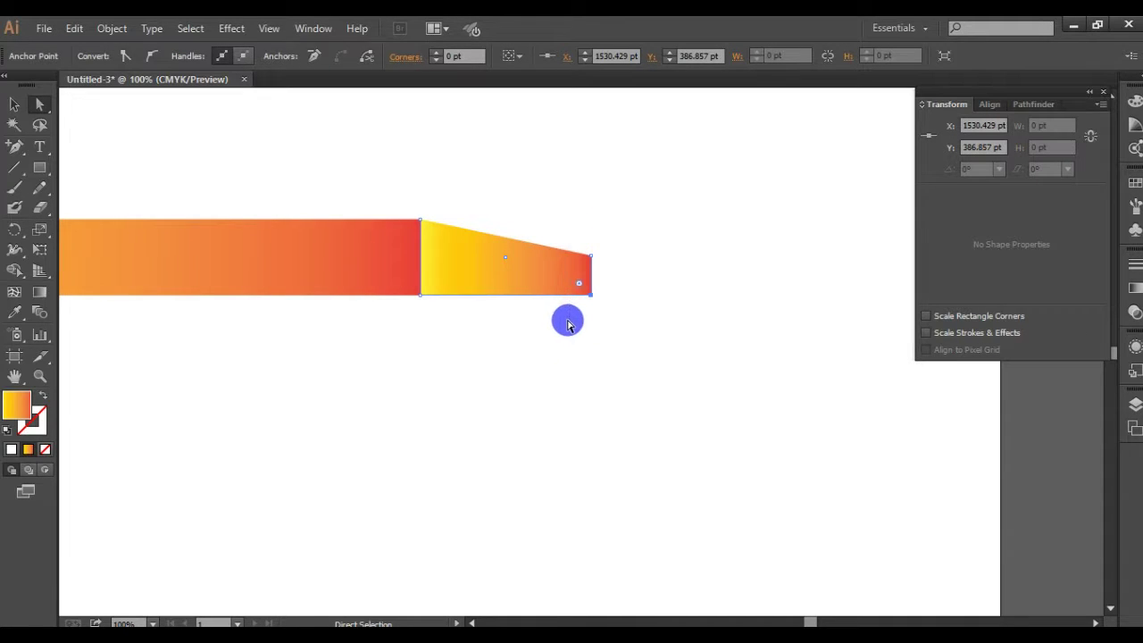
key(Delete)
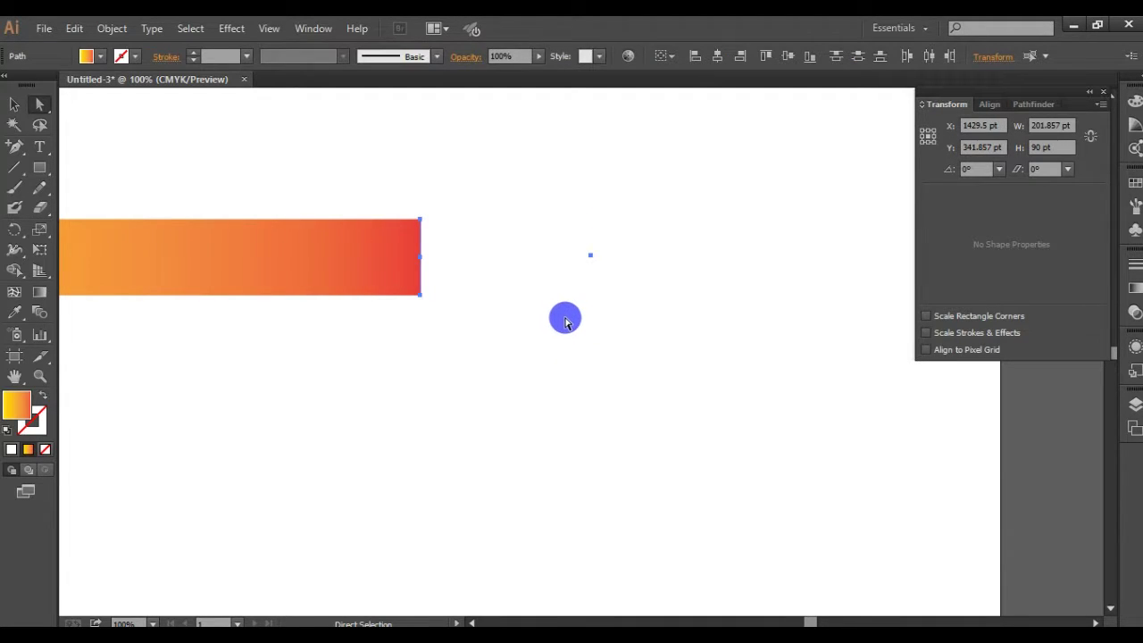
key(ctrl+z)
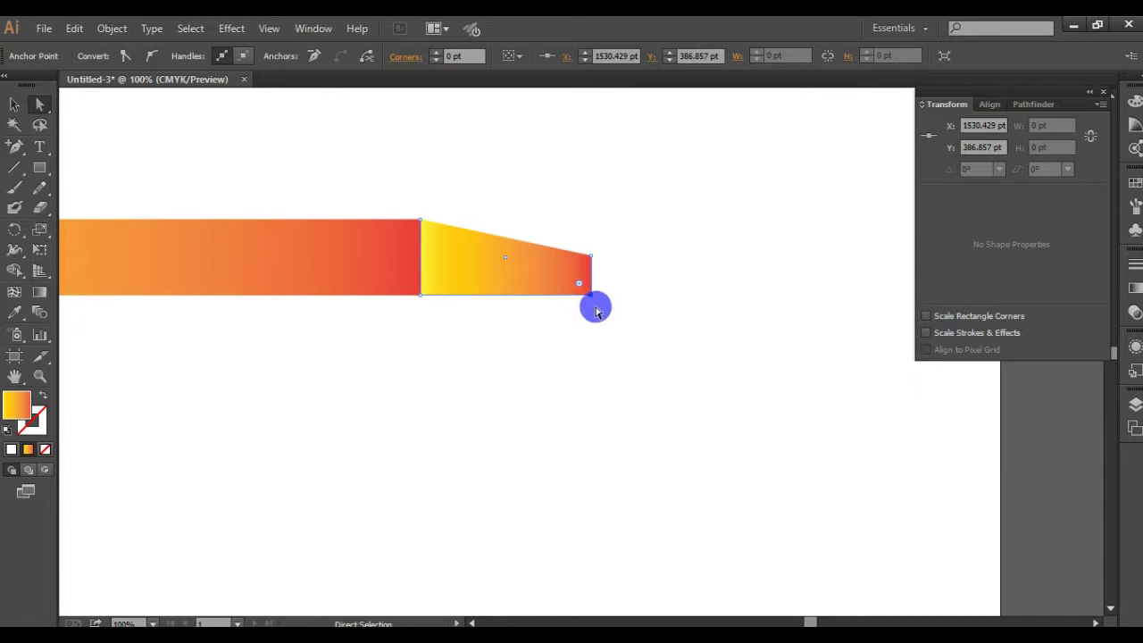
click(533, 280)
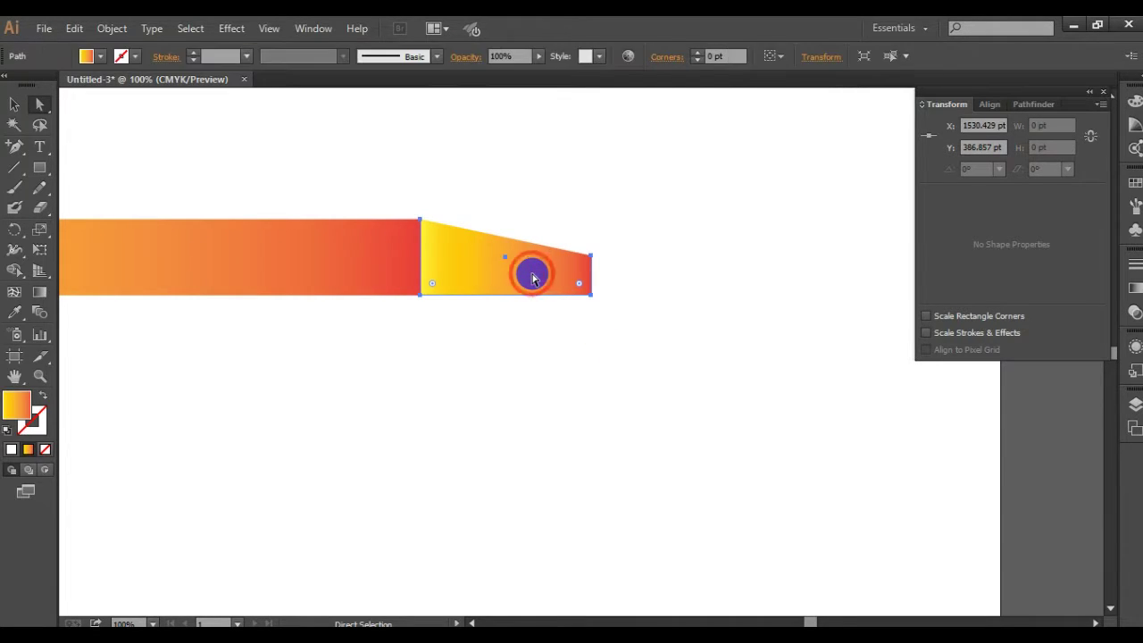
click(101, 56)
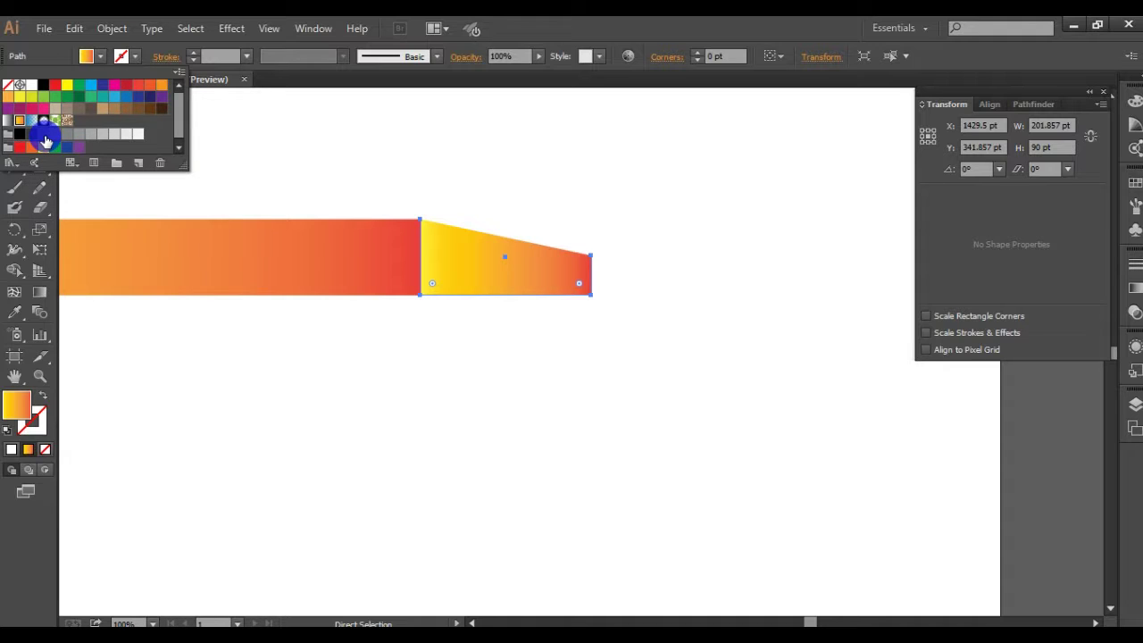
click(46, 140)
key(v)
click(504, 286)
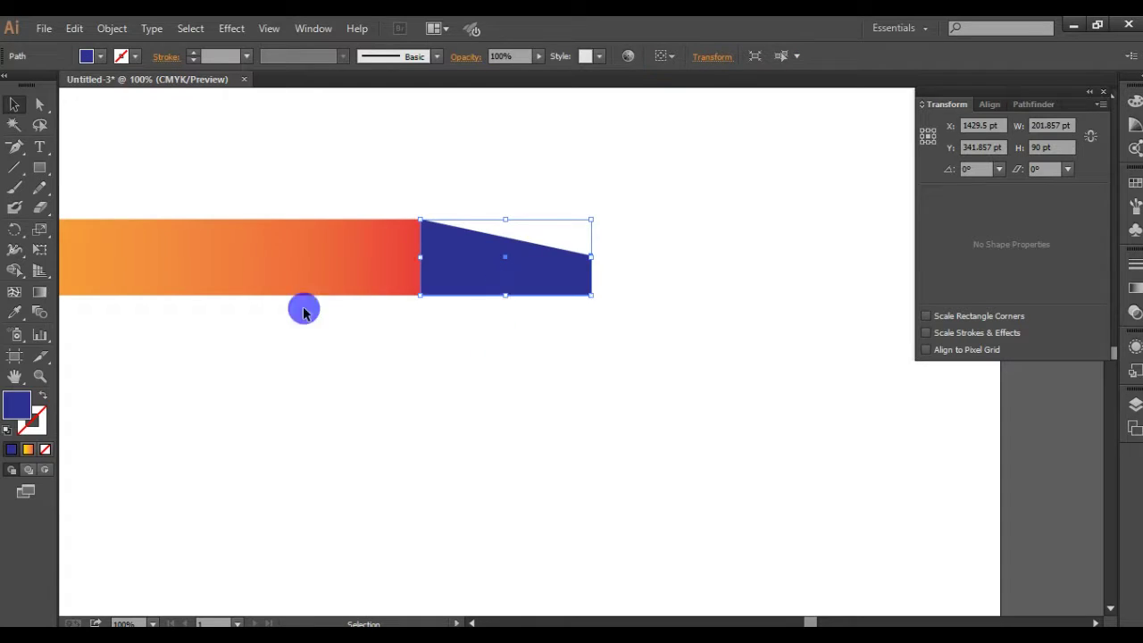
right_click(548, 261)
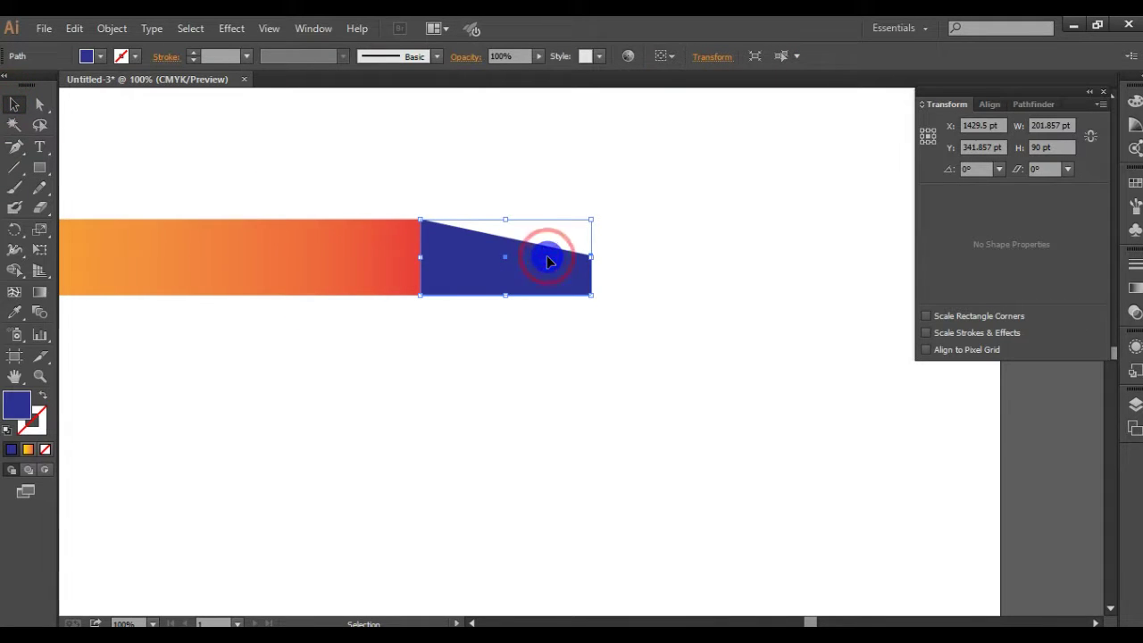
key(Delete)
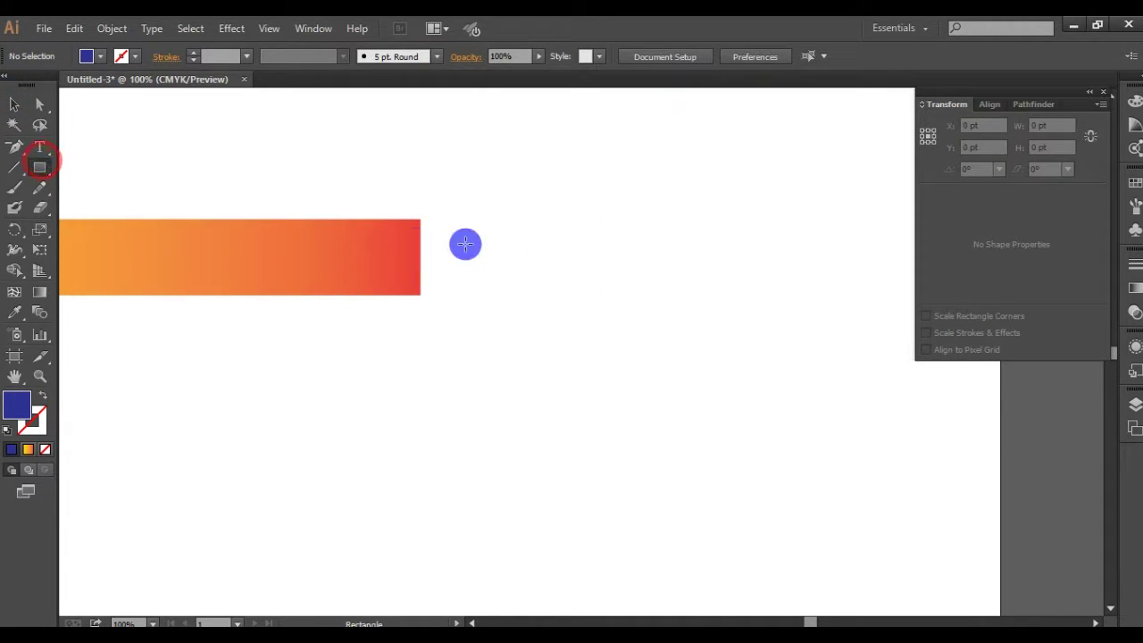
Reshape a 180.857 × 90 pt rectangle at the bar's right end into a right-pointing triangle.
drag(419, 220, 589, 295)
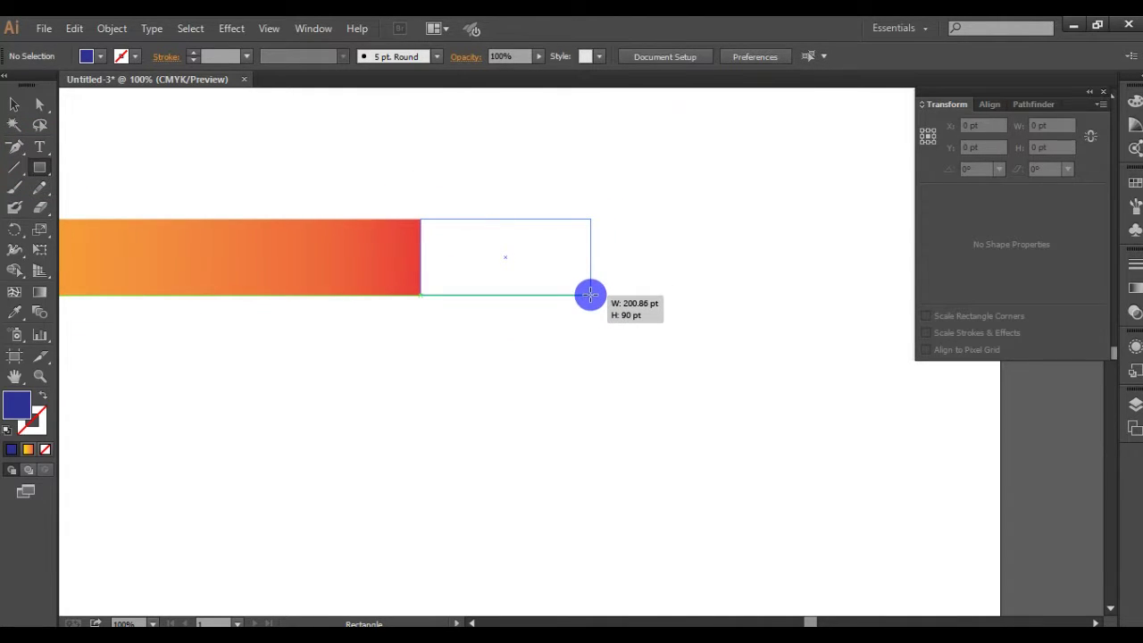
drag(584, 294, 573, 293)
click(20, 170)
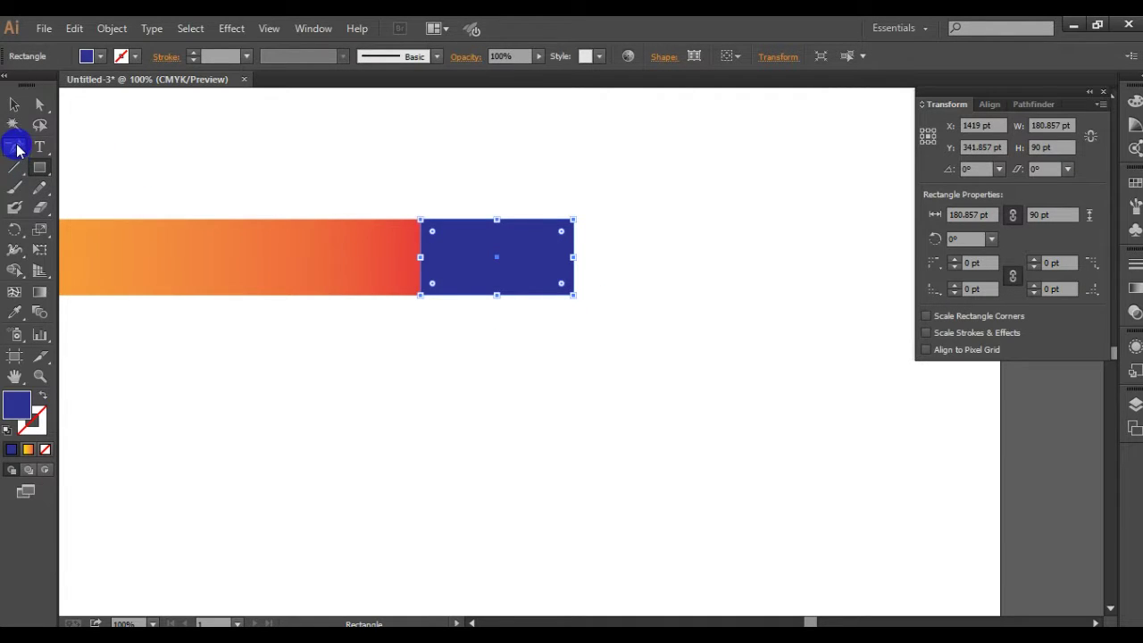
drag(17, 149, 55, 168)
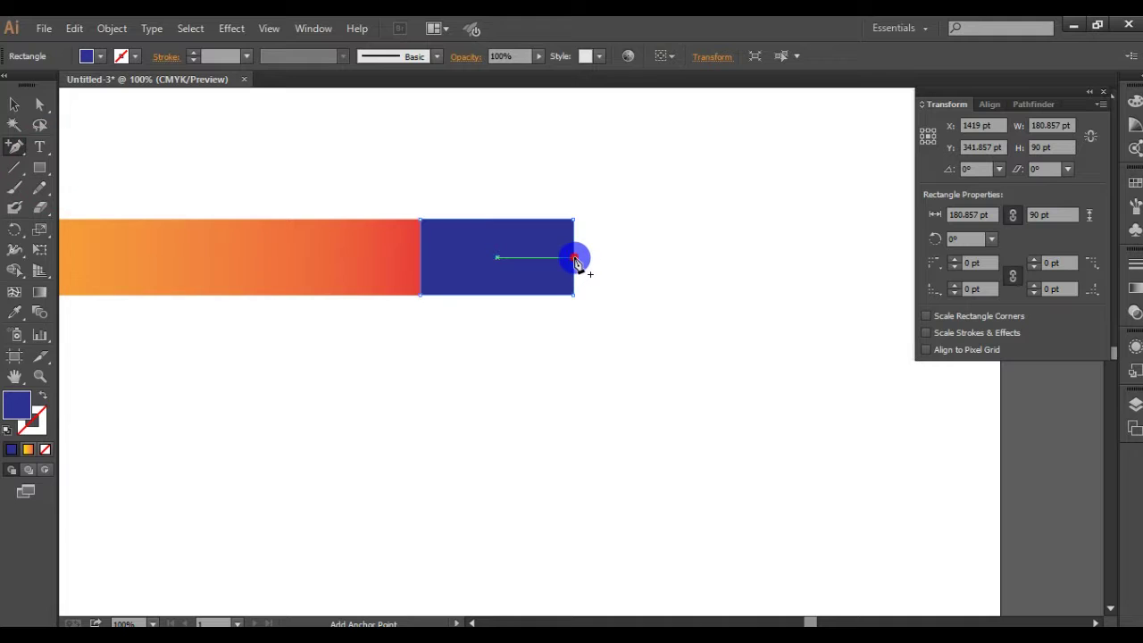
click(574, 258)
drag(17, 147, 94, 188)
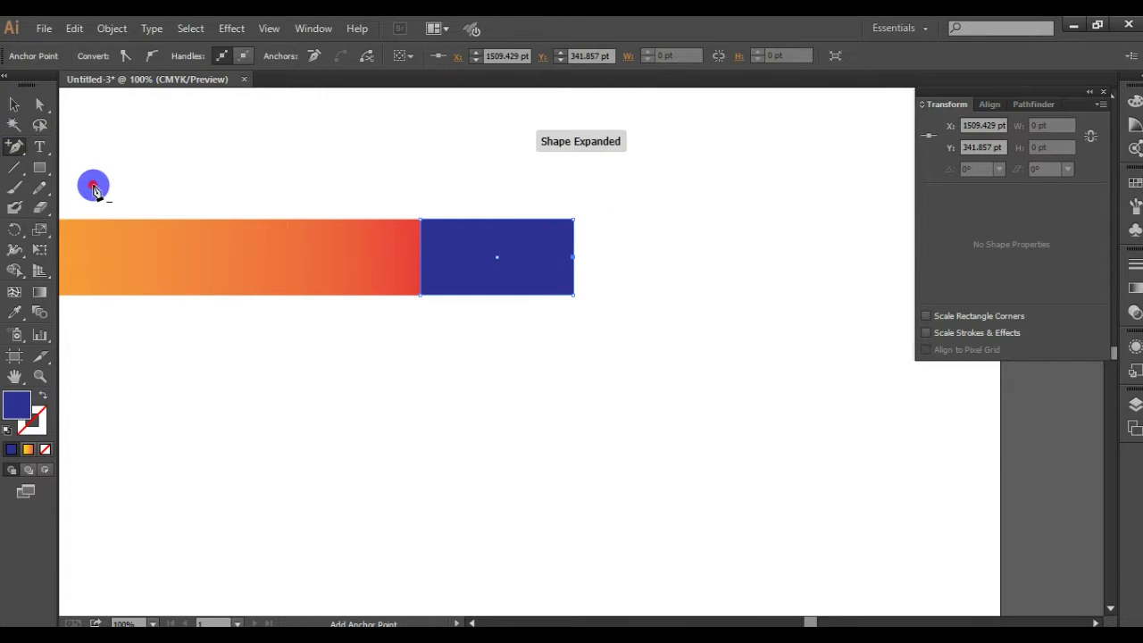
click(574, 220)
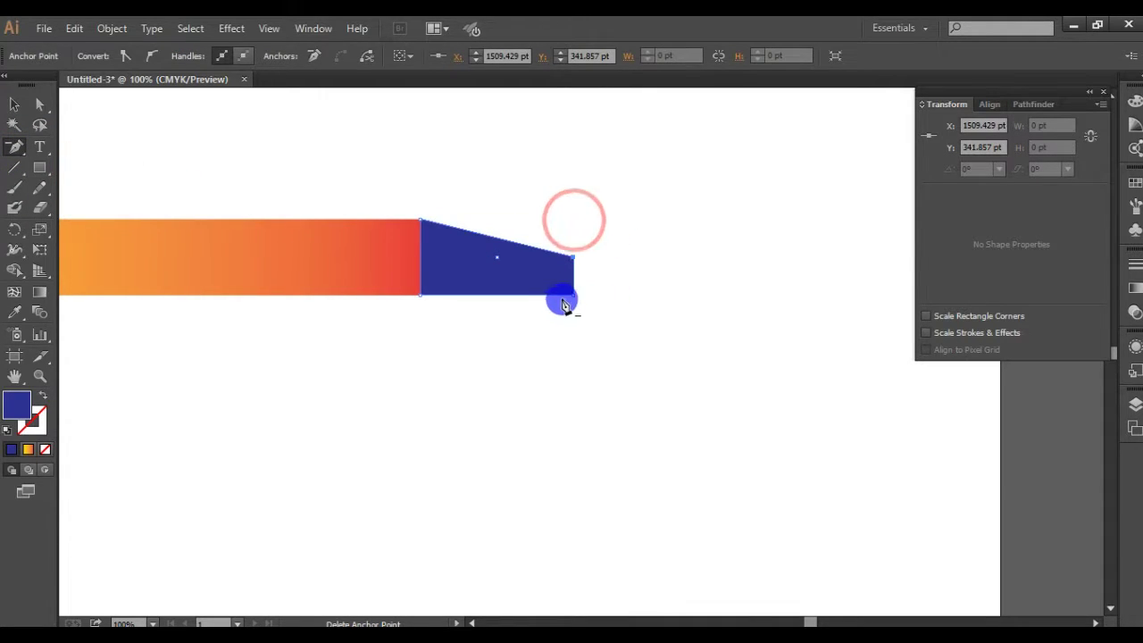
click(574, 294)
Fill the triangular tip with black.
click(480, 259)
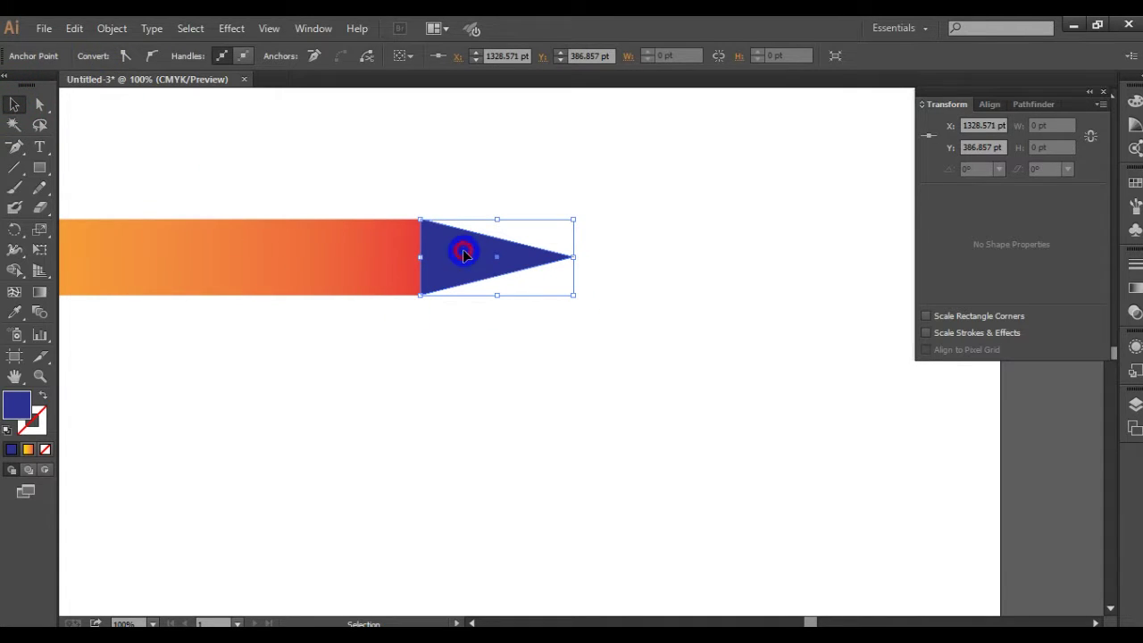
click(463, 254)
click(99, 57)
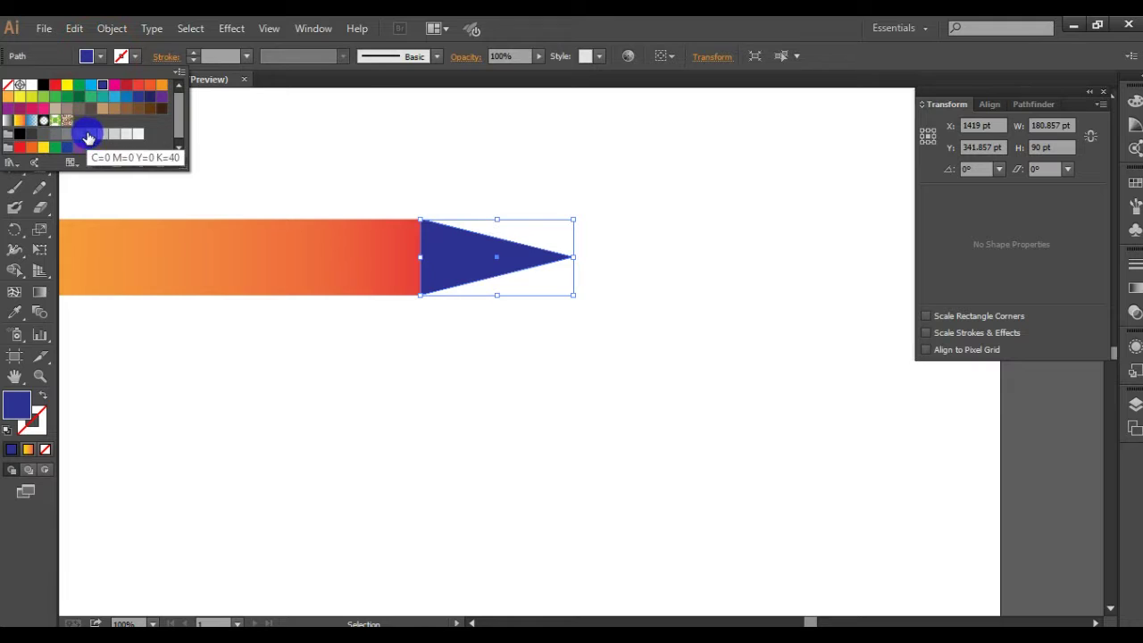
click(43, 85)
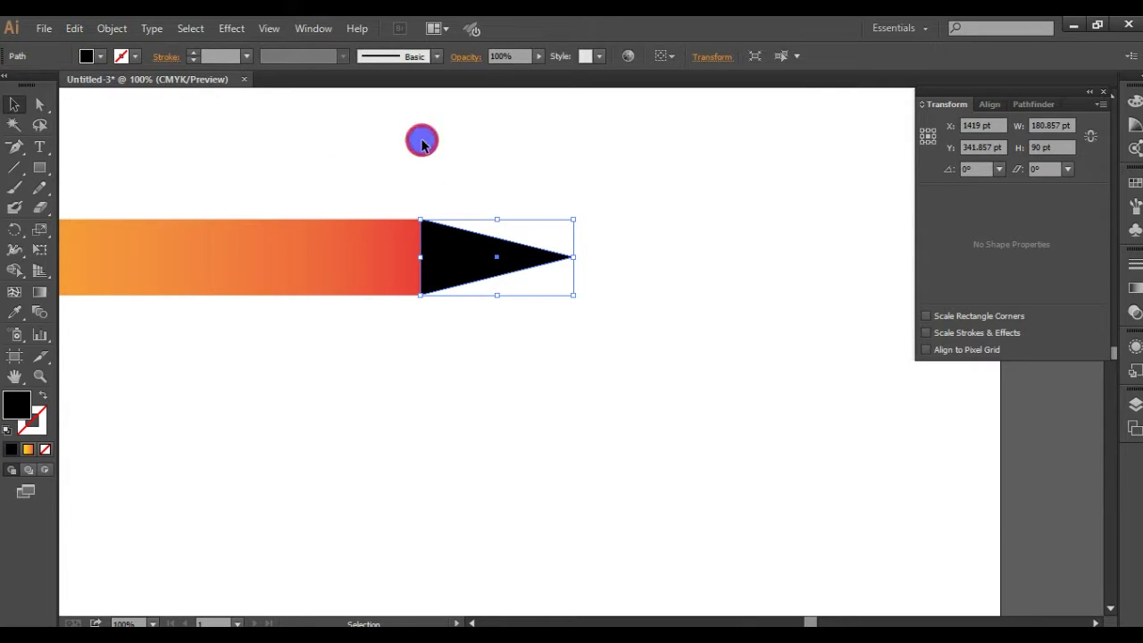
click(730, 347)
Stretch the grey cap to 143.856 × 89 pt and shift it about 20.9 pt right under the bar.
scroll(504, 386, down, 1)
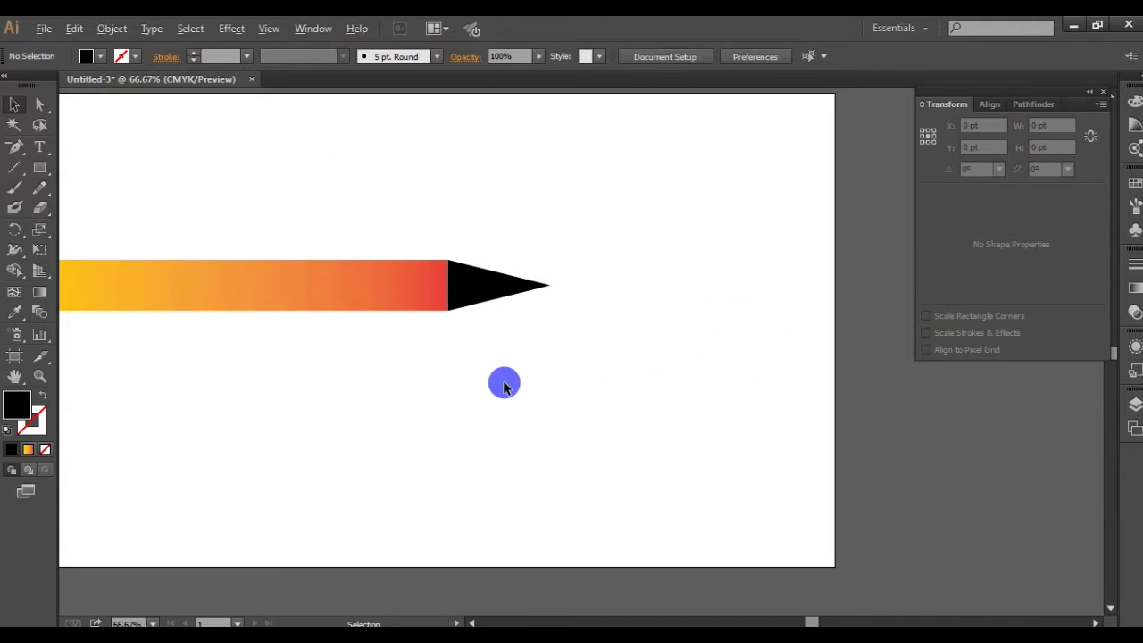
drag(814, 623, 791, 623)
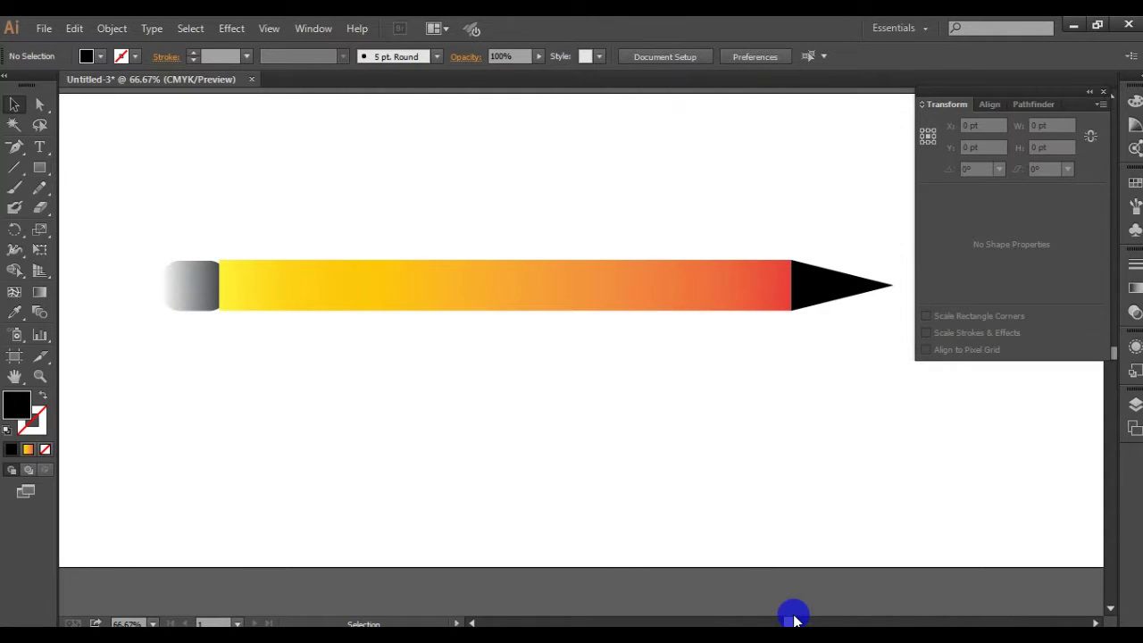
click(188, 288)
mouse_move(160, 286)
mouse_down()
mouse_move(149, 300)
mouse_move(200, 291)
mouse_up()
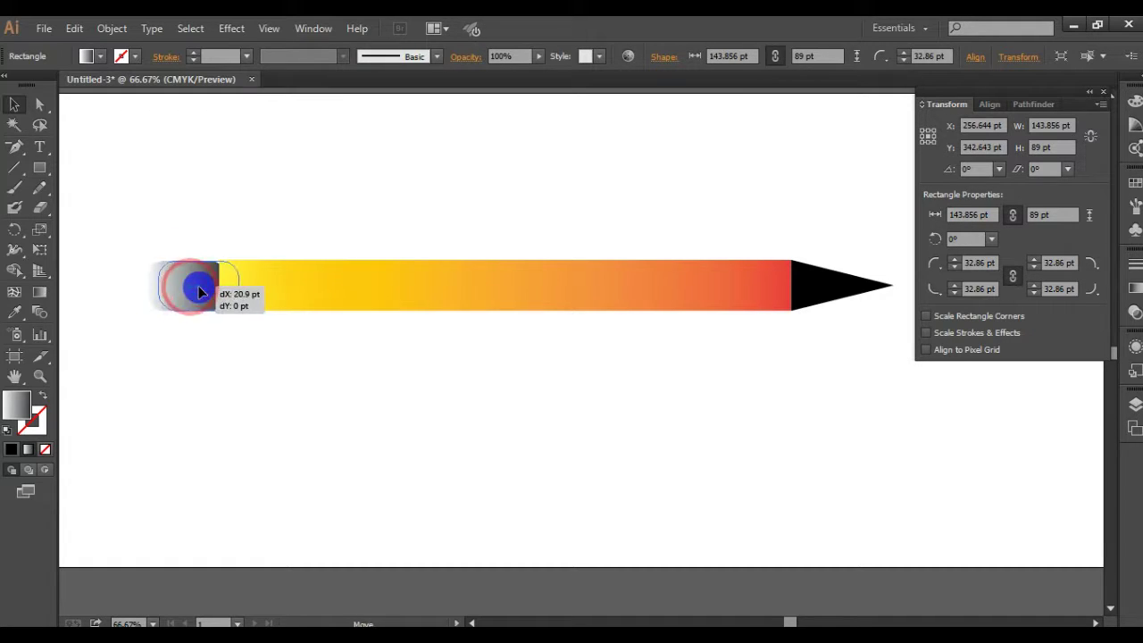
drag(200, 291, 199, 327)
click(322, 190)
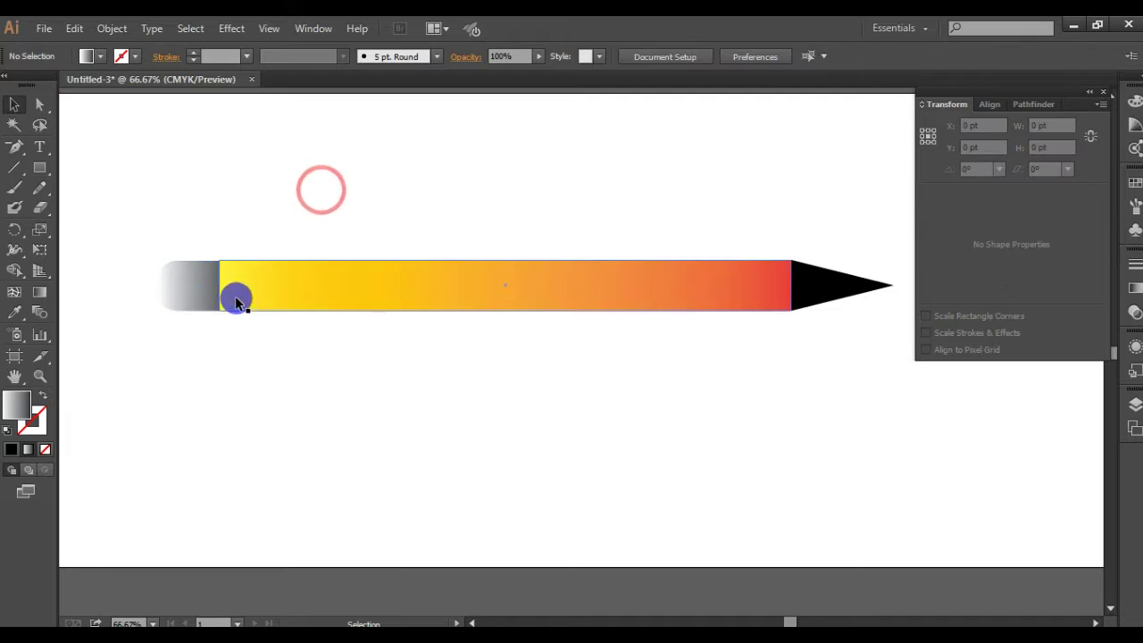
click(186, 284)
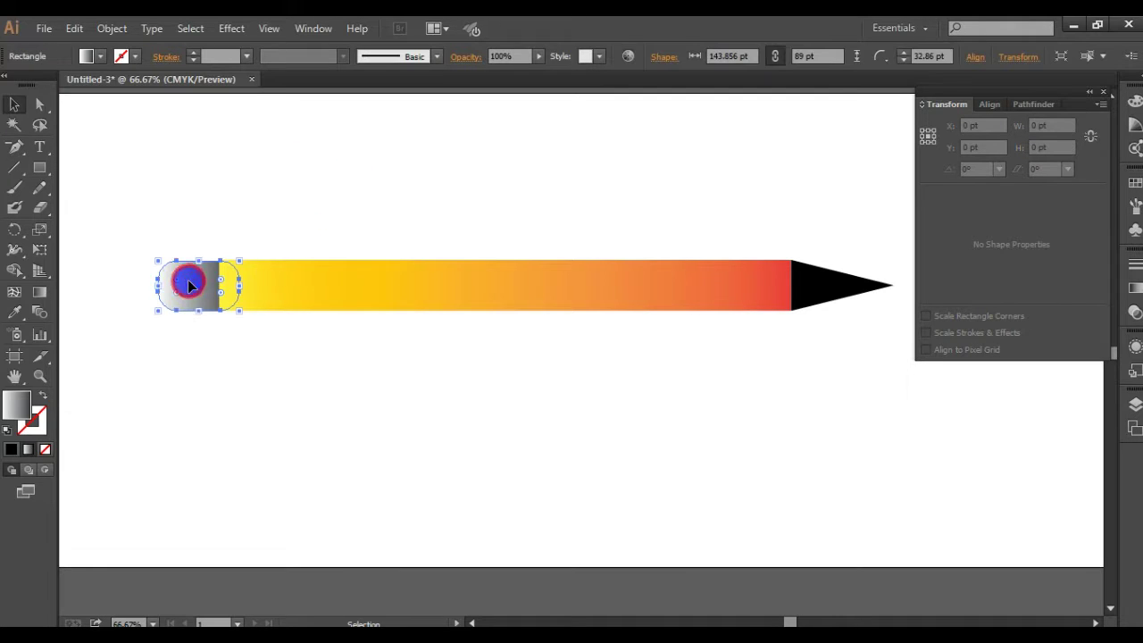
click(90, 59)
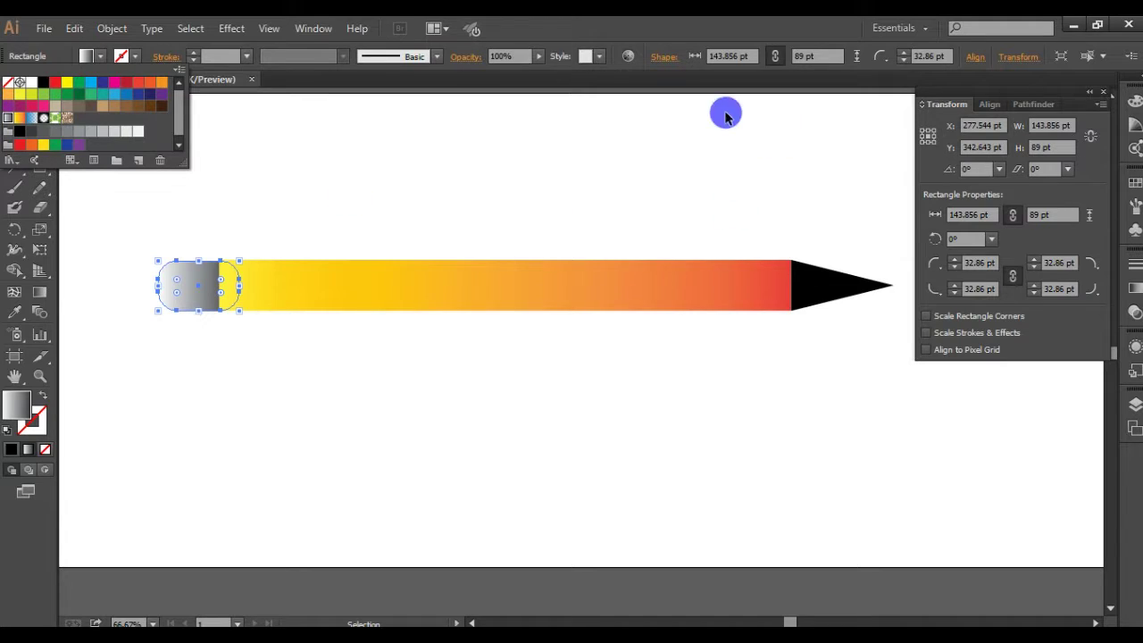
click(318, 29)
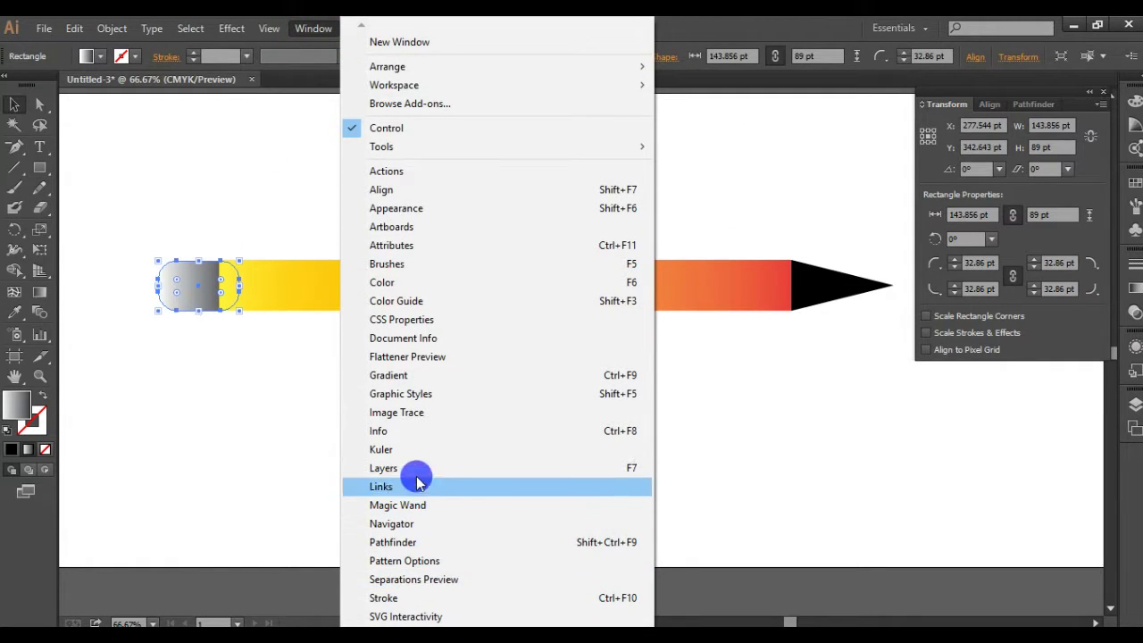
Add a middle stop to the cap's gradient and make the left stop teal.
click(447, 378)
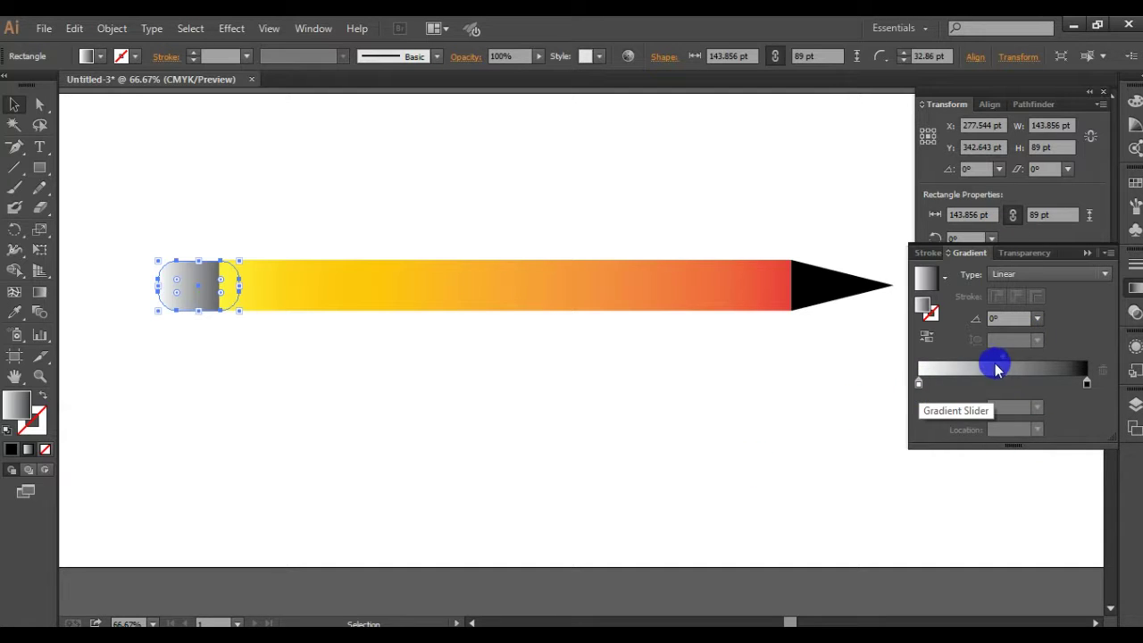
click(995, 382)
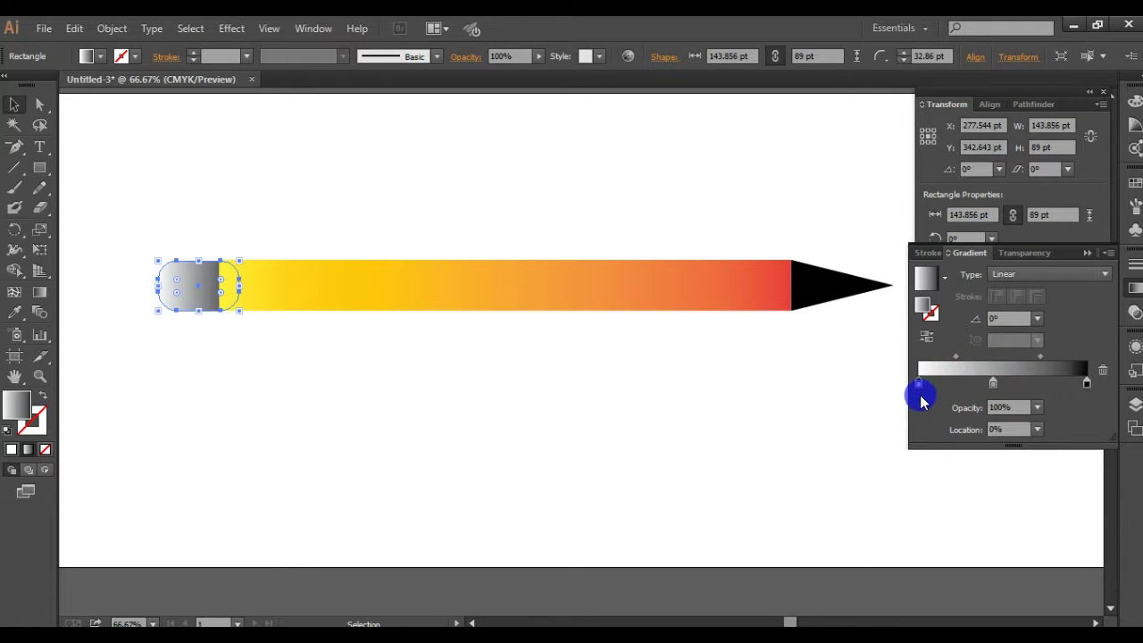
click(924, 282)
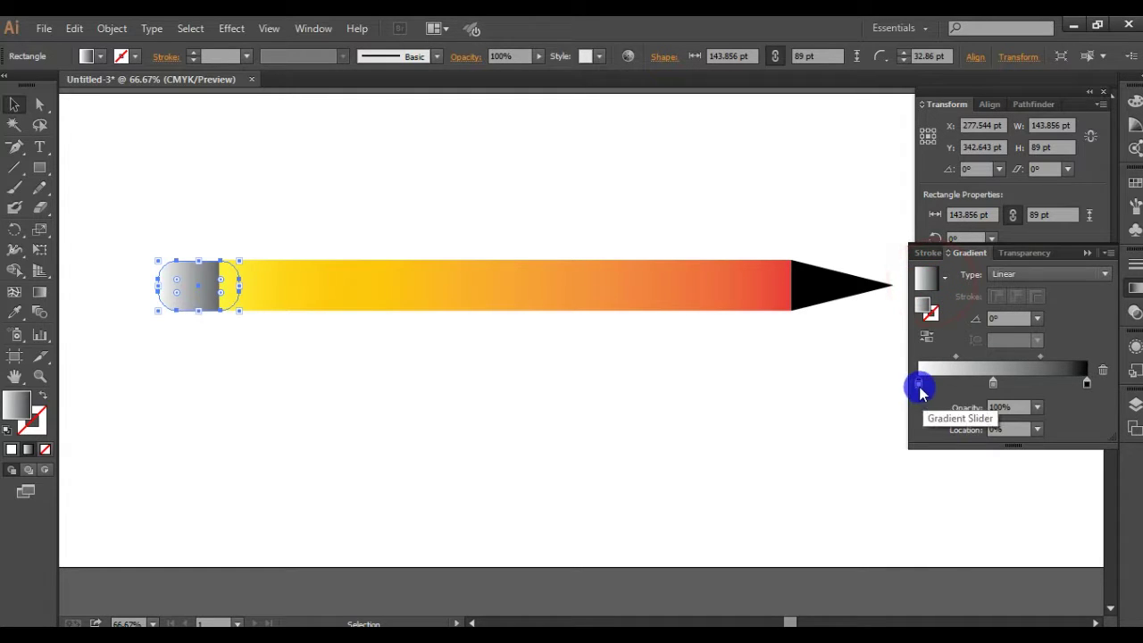
double_click(919, 383)
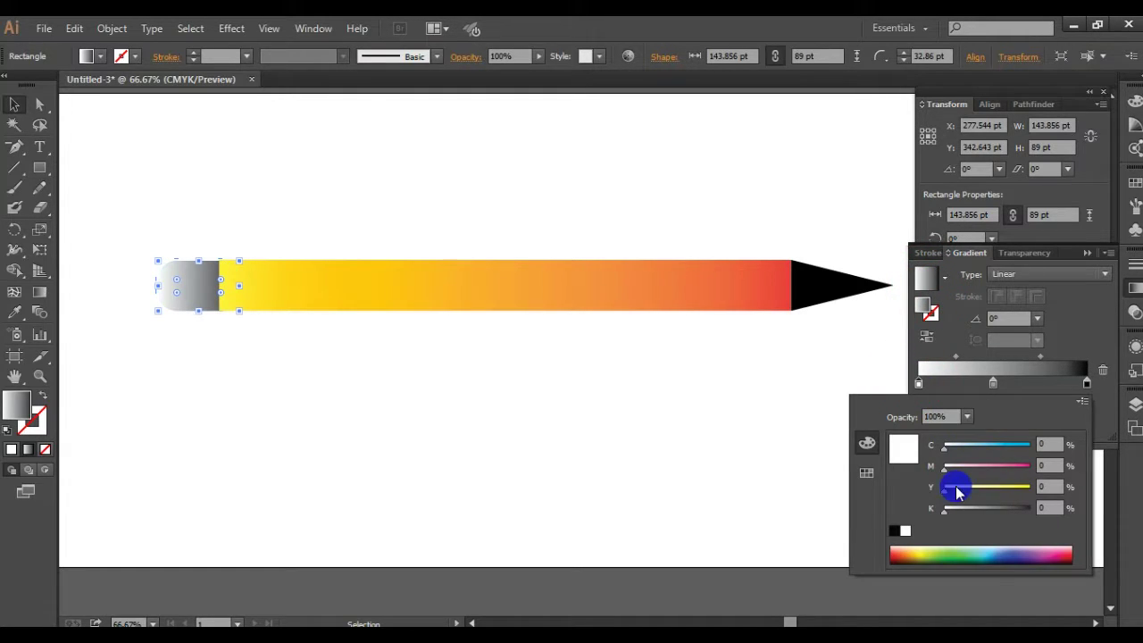
click(979, 548)
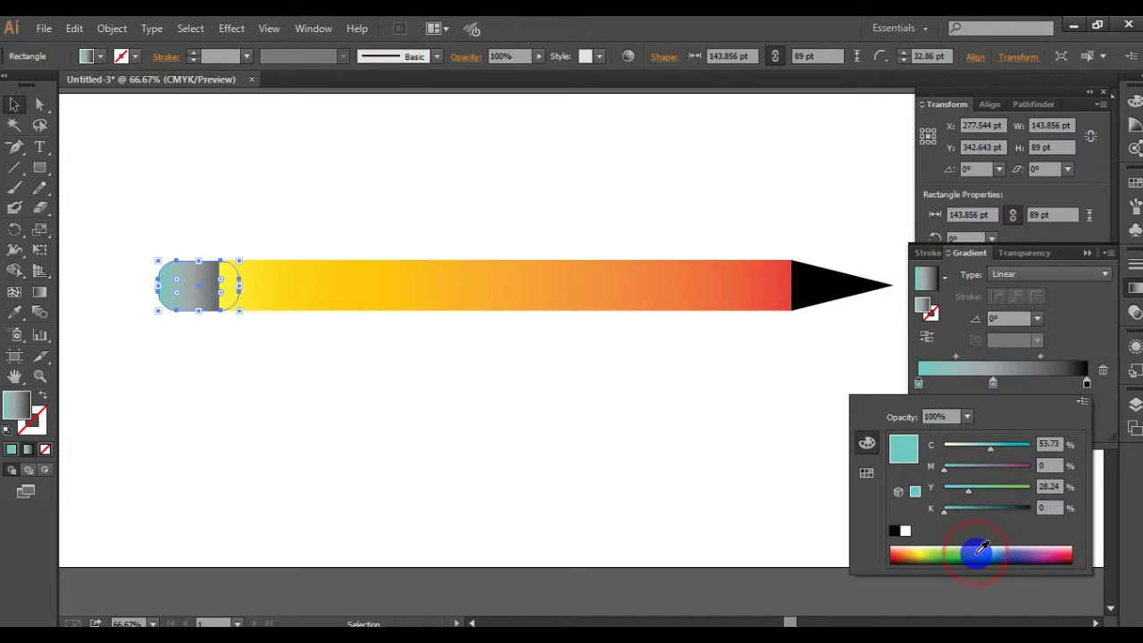
Set the cap gradient's middle stop to purple and right stop to pink-red.
click(994, 384)
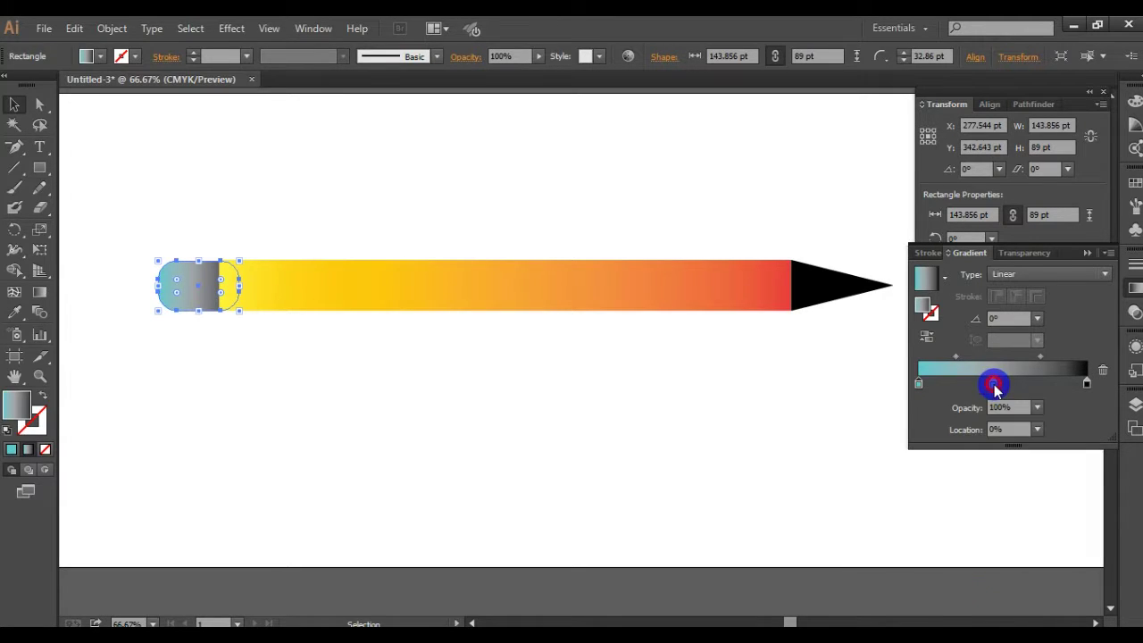
double_click(994, 384)
click(1015, 554)
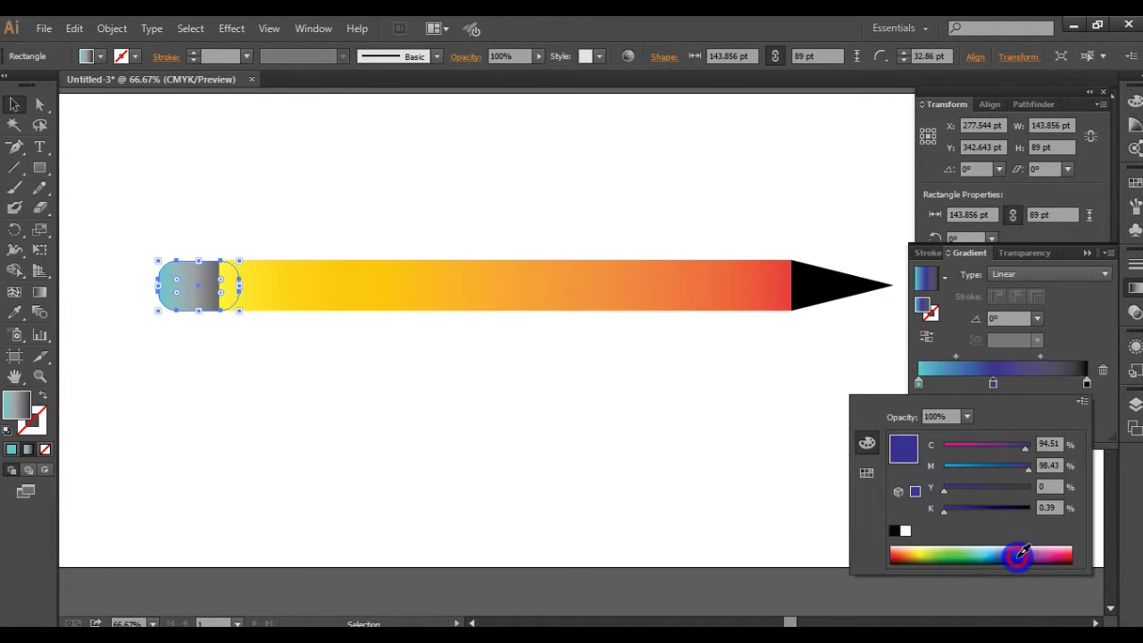
click(1085, 382)
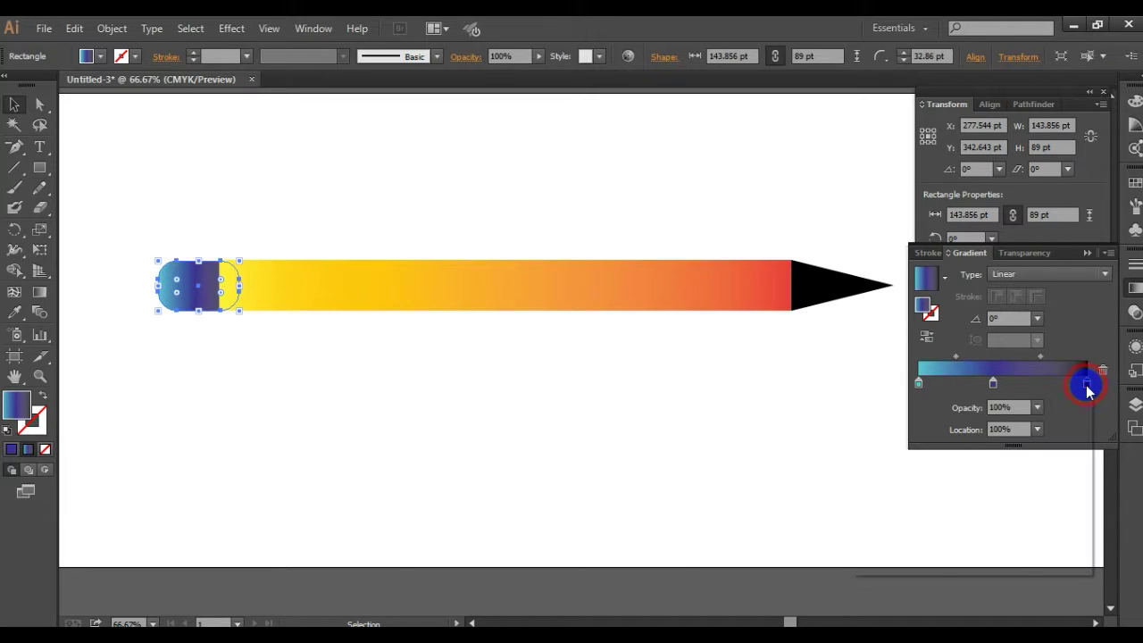
double_click(1086, 382)
click(1061, 554)
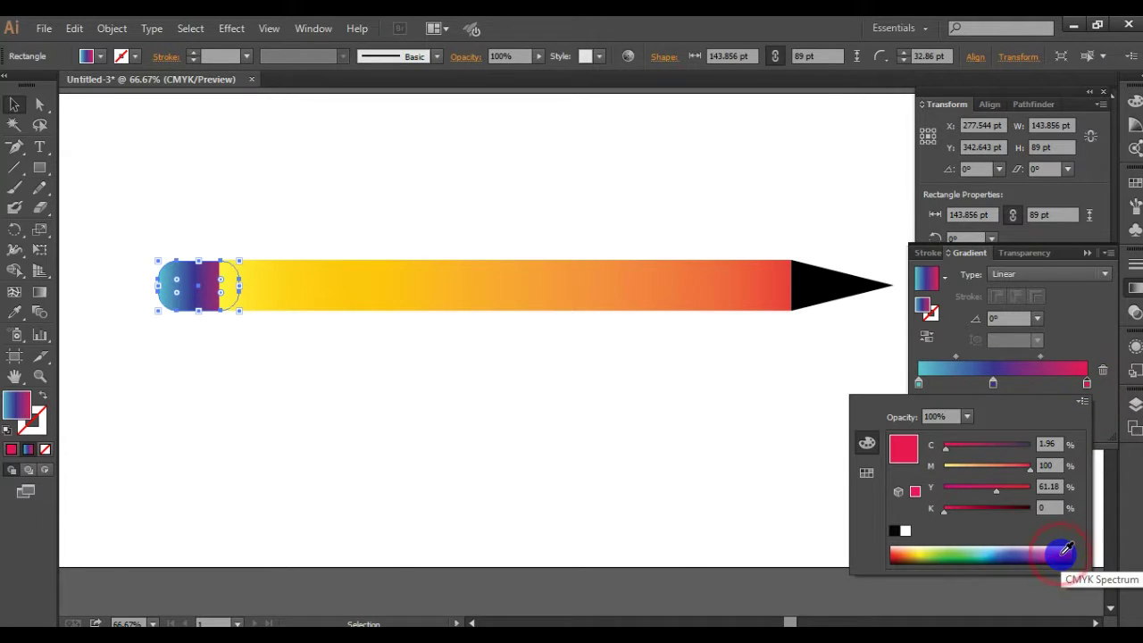
click(14, 103)
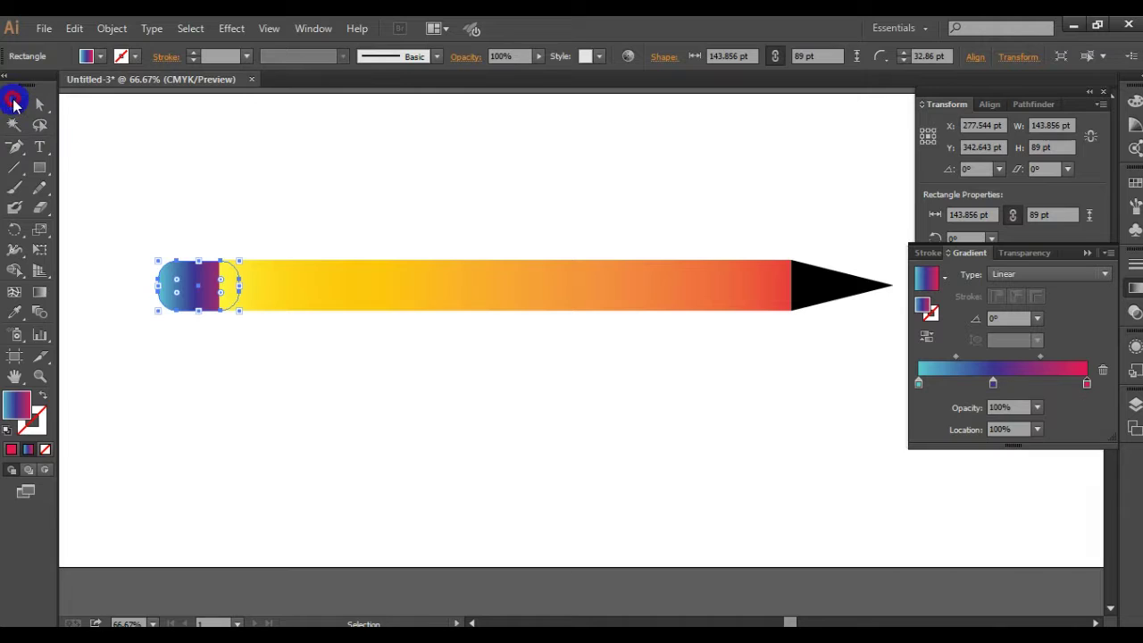
click(274, 179)
click(330, 400)
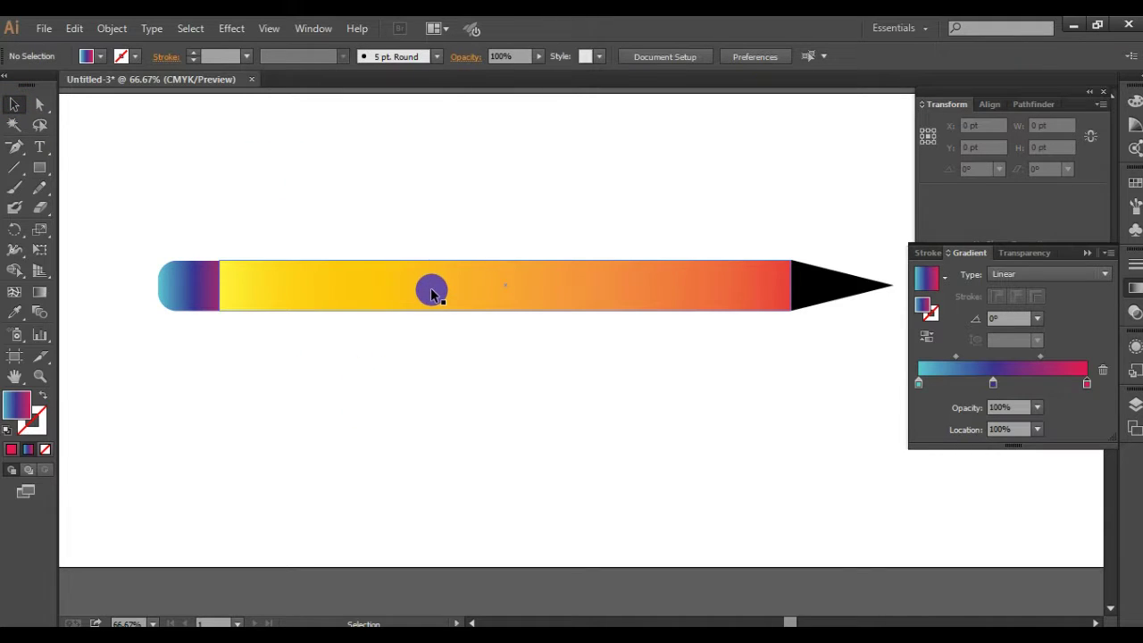
Change the triangular pencil tip's fill from black to a red swatch.
click(691, 492)
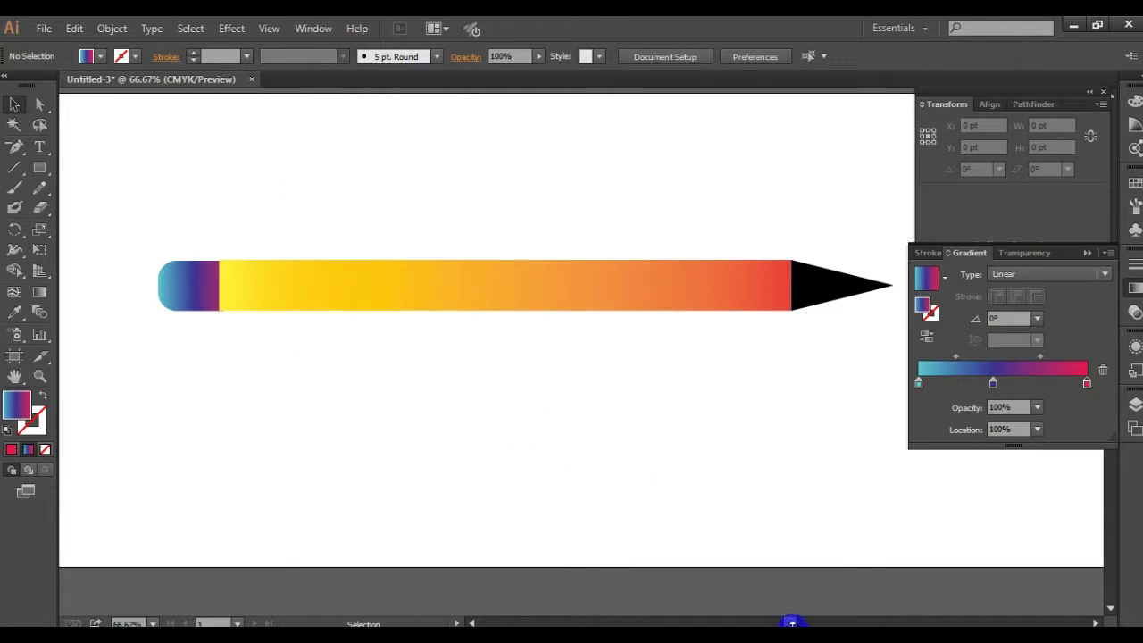
drag(793, 621, 798, 618)
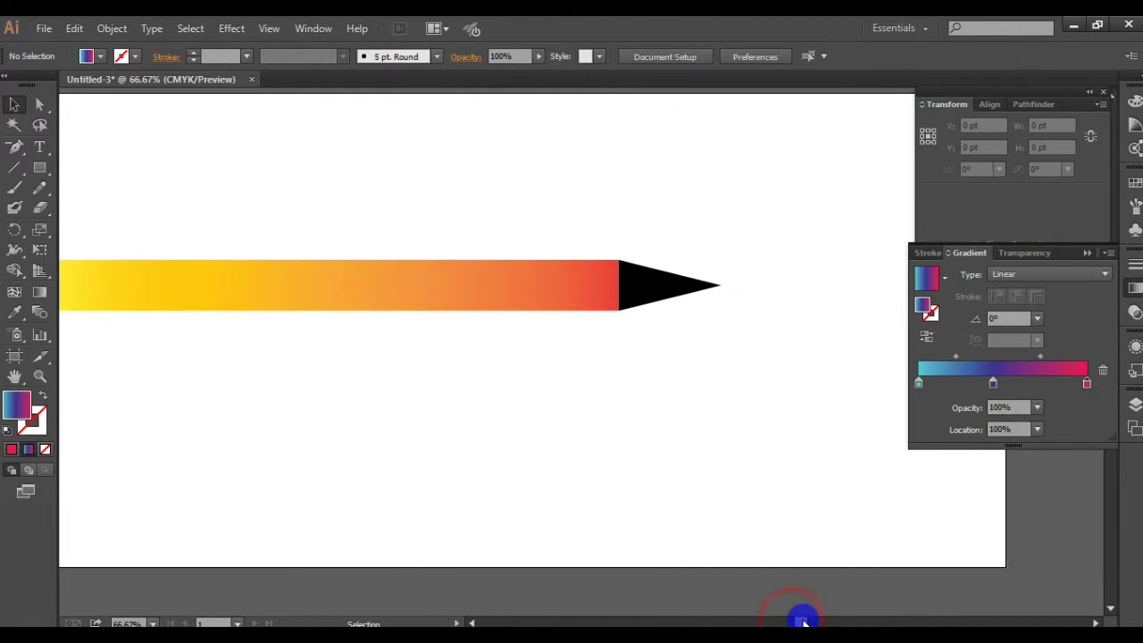
click(665, 285)
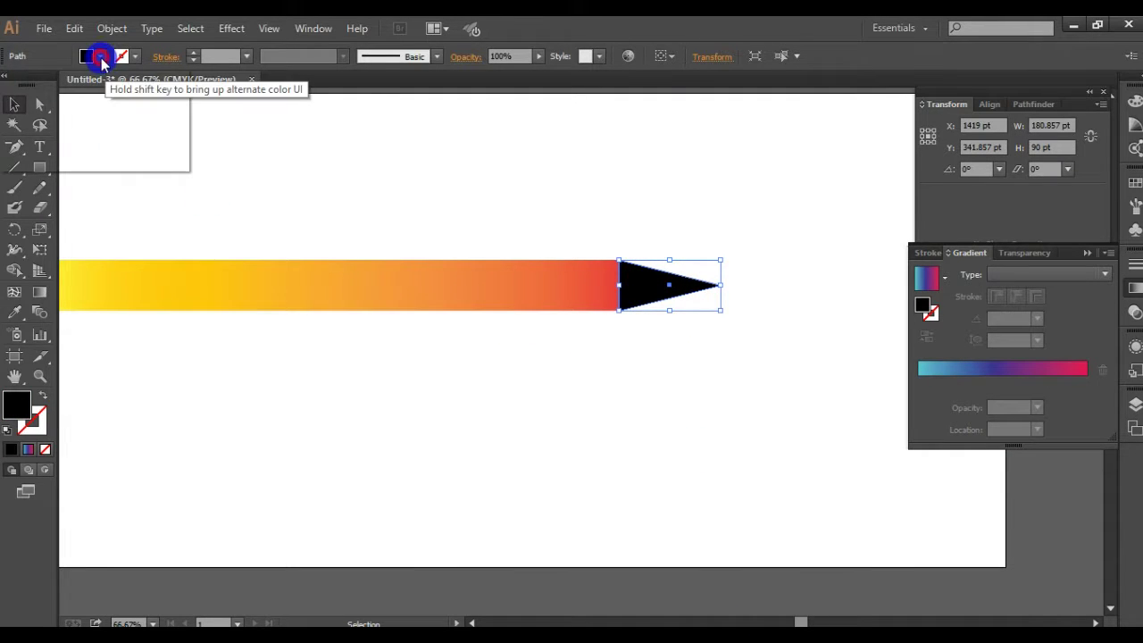
click(100, 56)
click(64, 90)
click(408, 171)
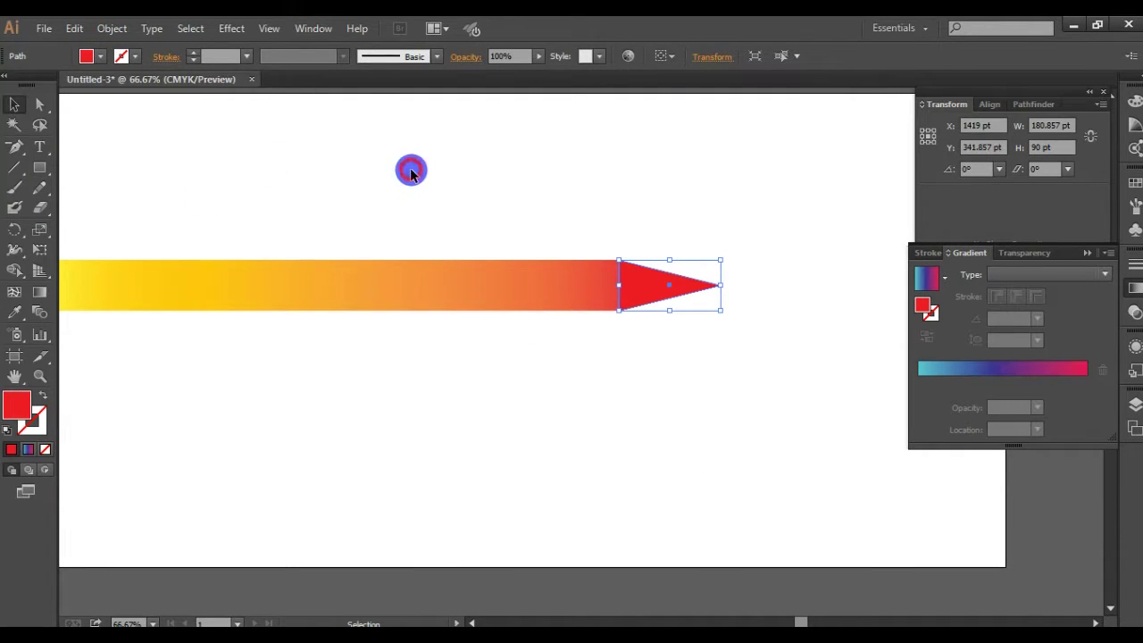
click(560, 416)
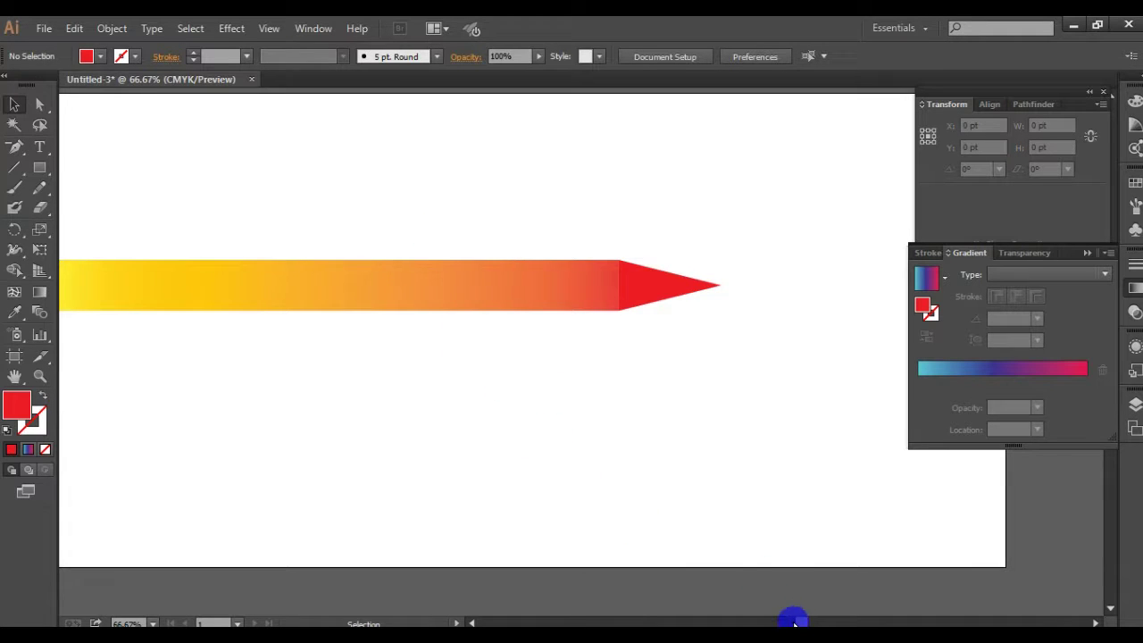
drag(797, 619, 791, 618)
click(595, 297)
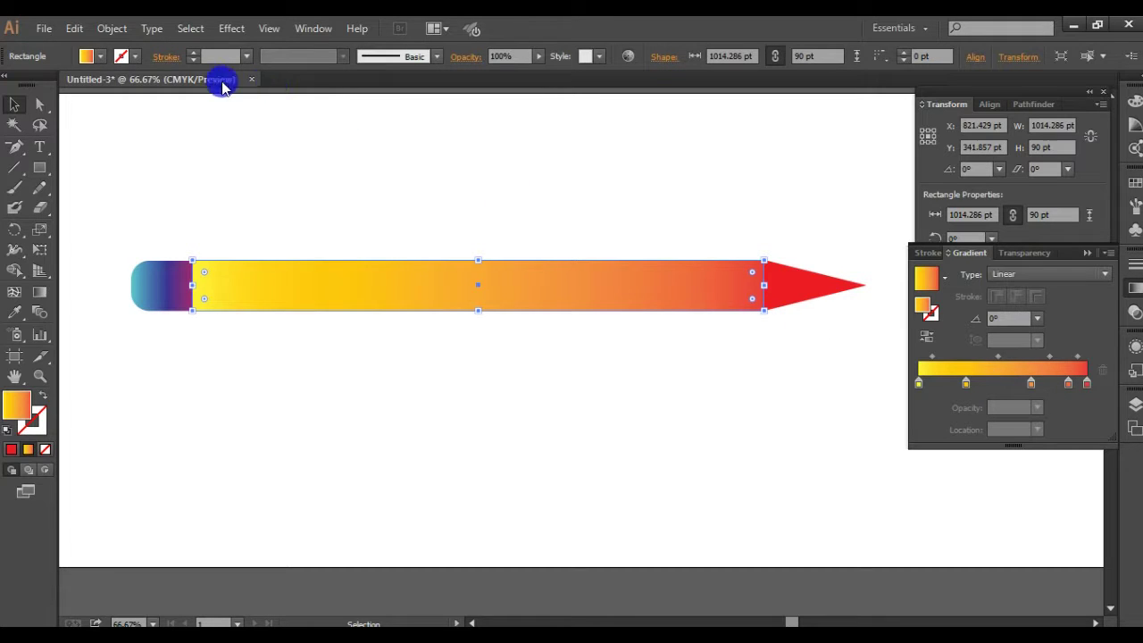
Swap the pencil body's fill to the White, Black gradient swatch.
click(100, 55)
click(18, 123)
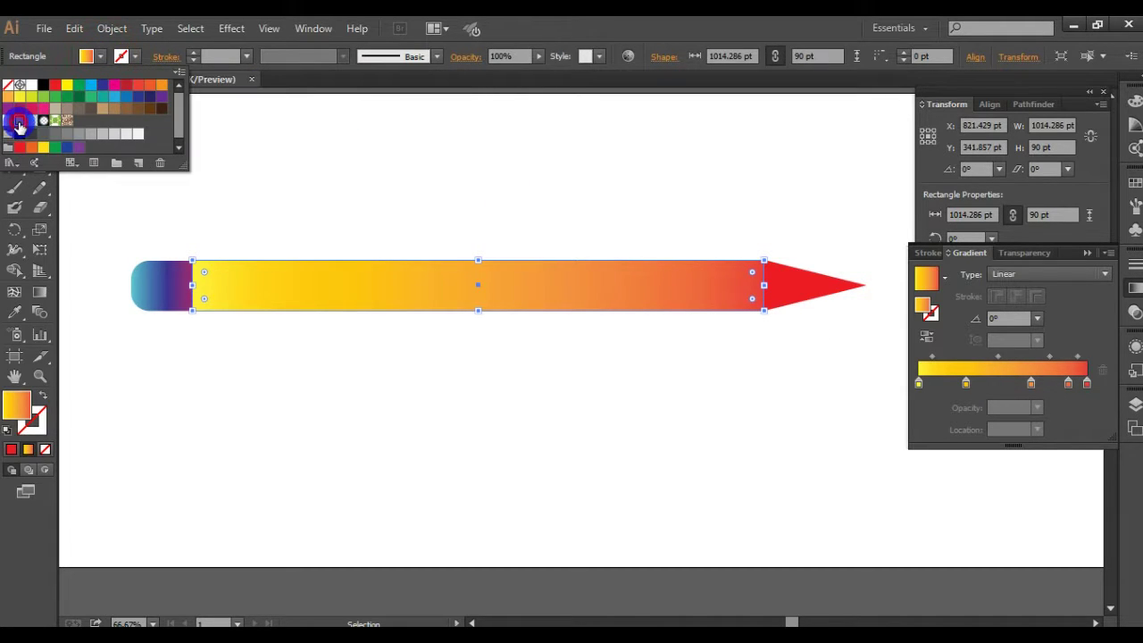
click(6, 125)
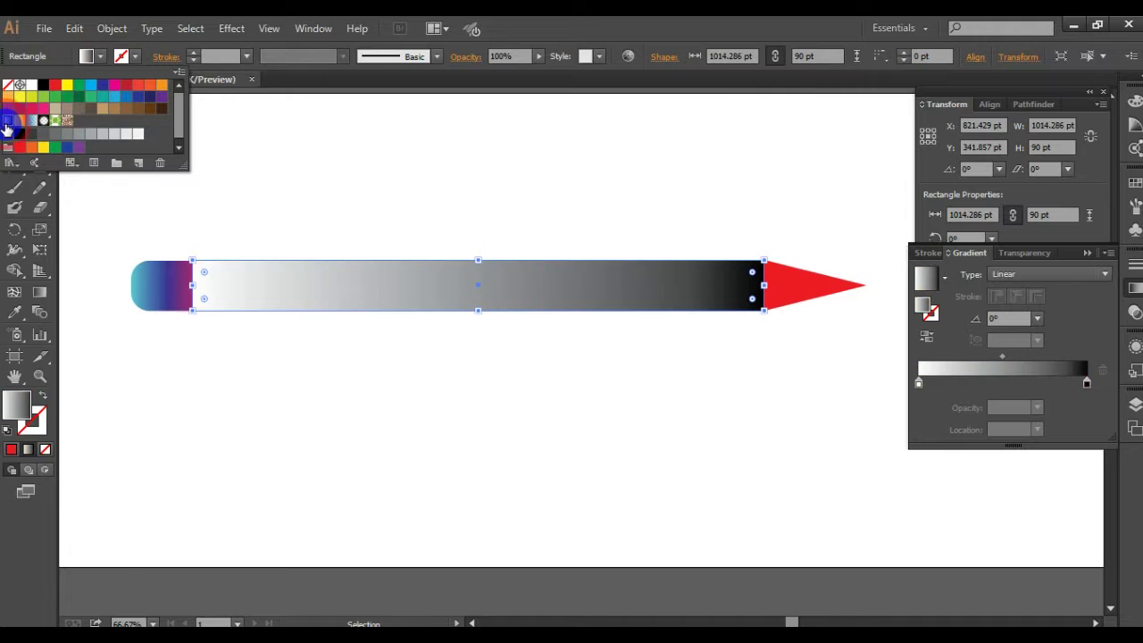
click(570, 289)
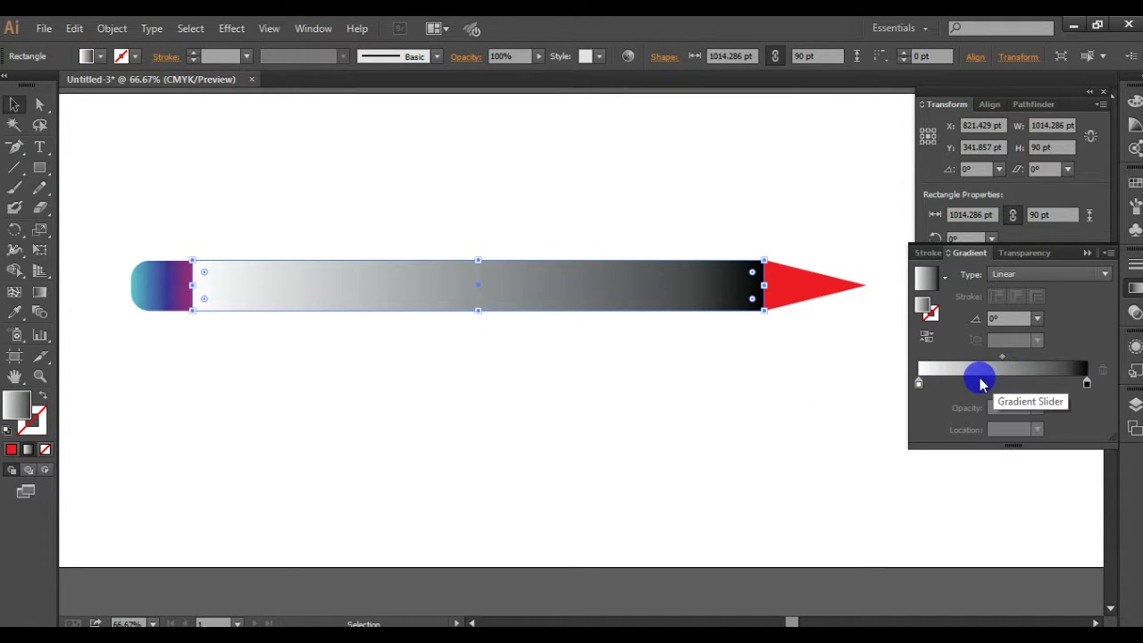
Add a middle stop to the pencil body's gradient.
click(1002, 382)
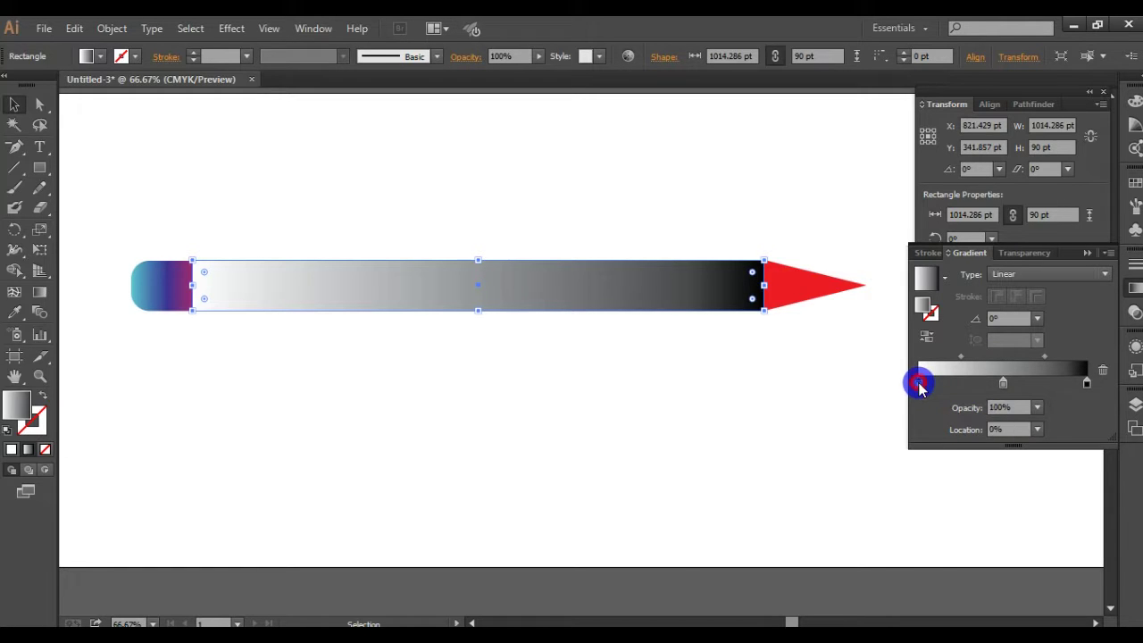
double_click(919, 384)
click(924, 306)
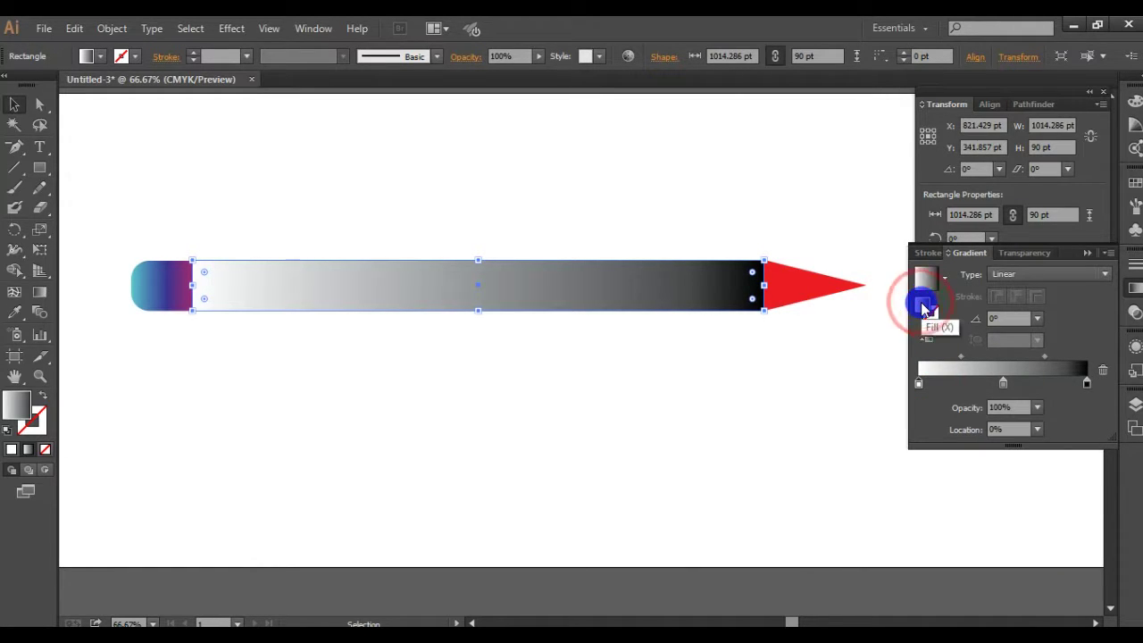
click(934, 277)
click(947, 282)
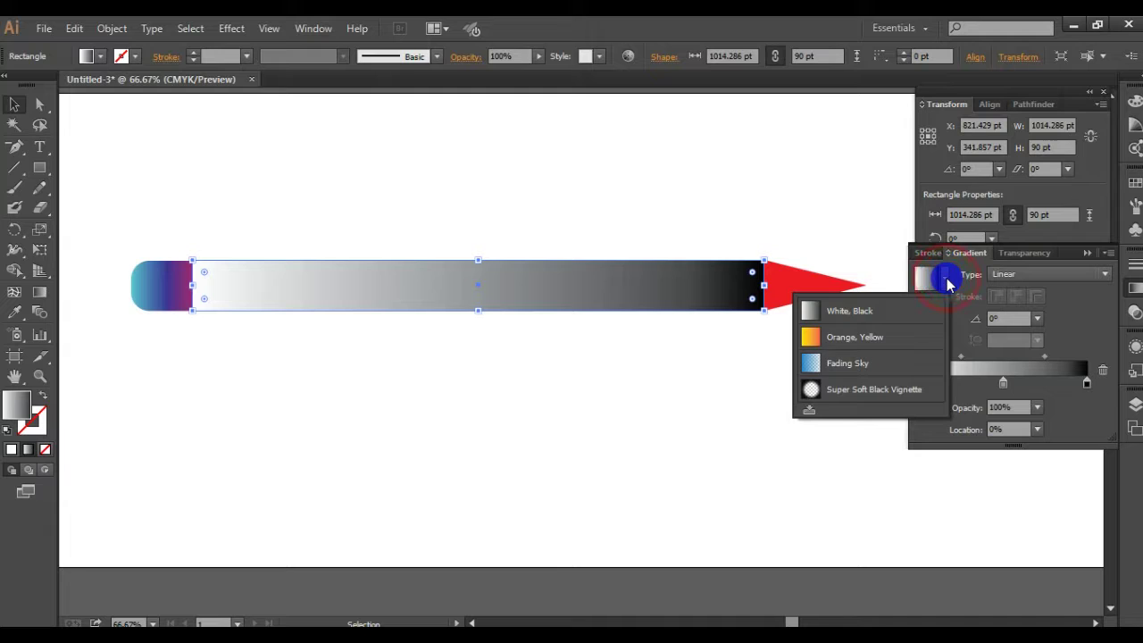
click(928, 288)
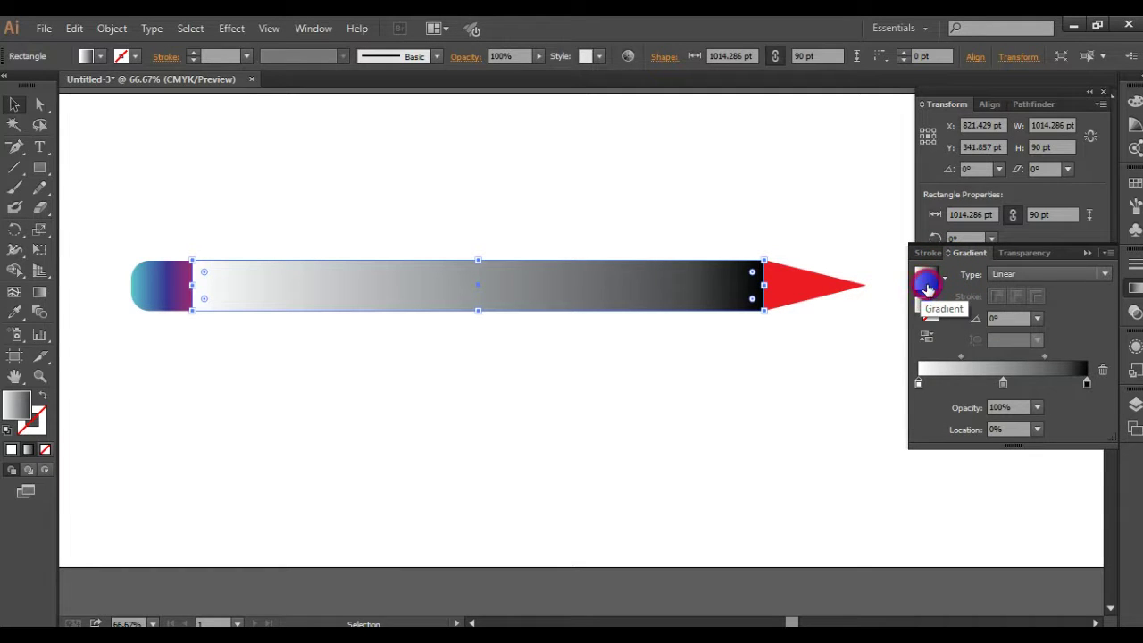
Make the gradient's left end bright green, then restore the gradient fill.
double_click(926, 306)
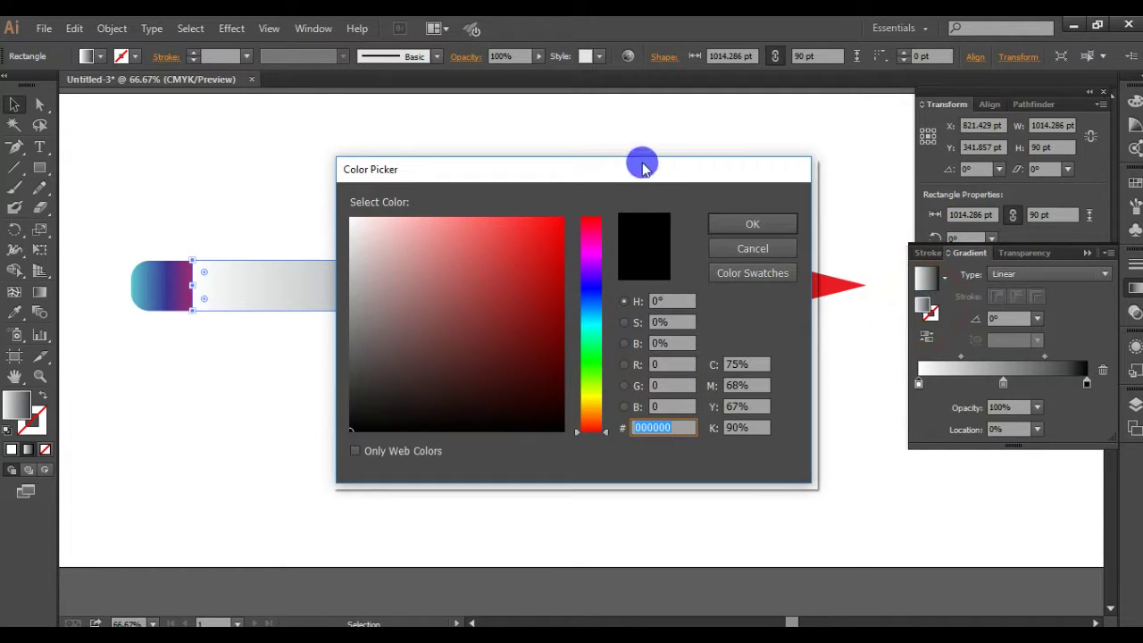
drag(672, 167, 601, 167)
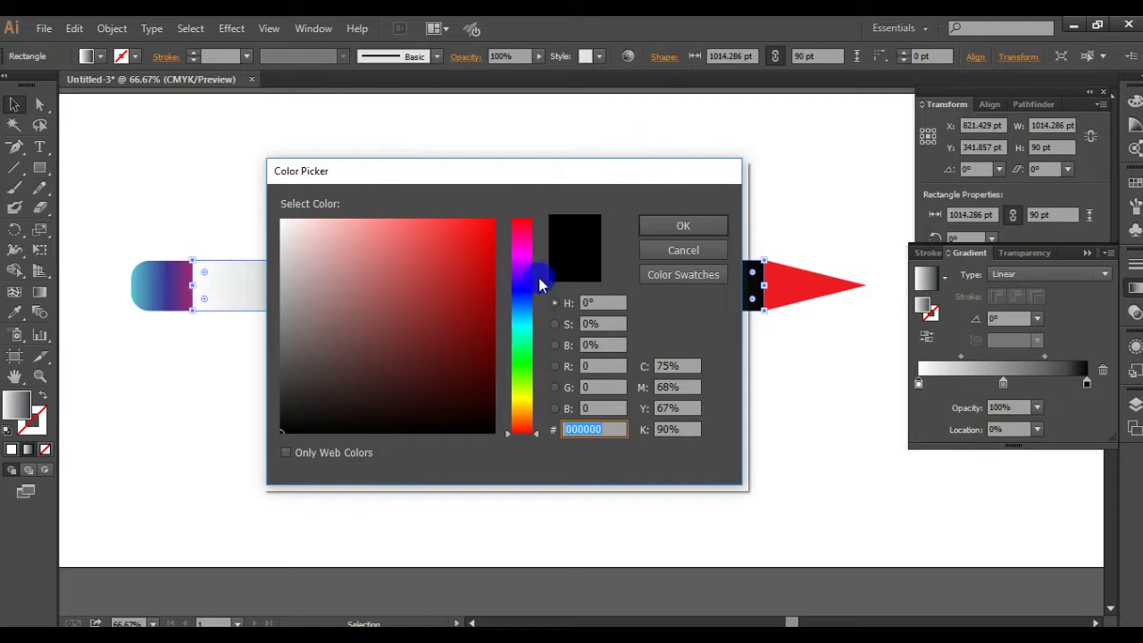
click(520, 373)
click(485, 238)
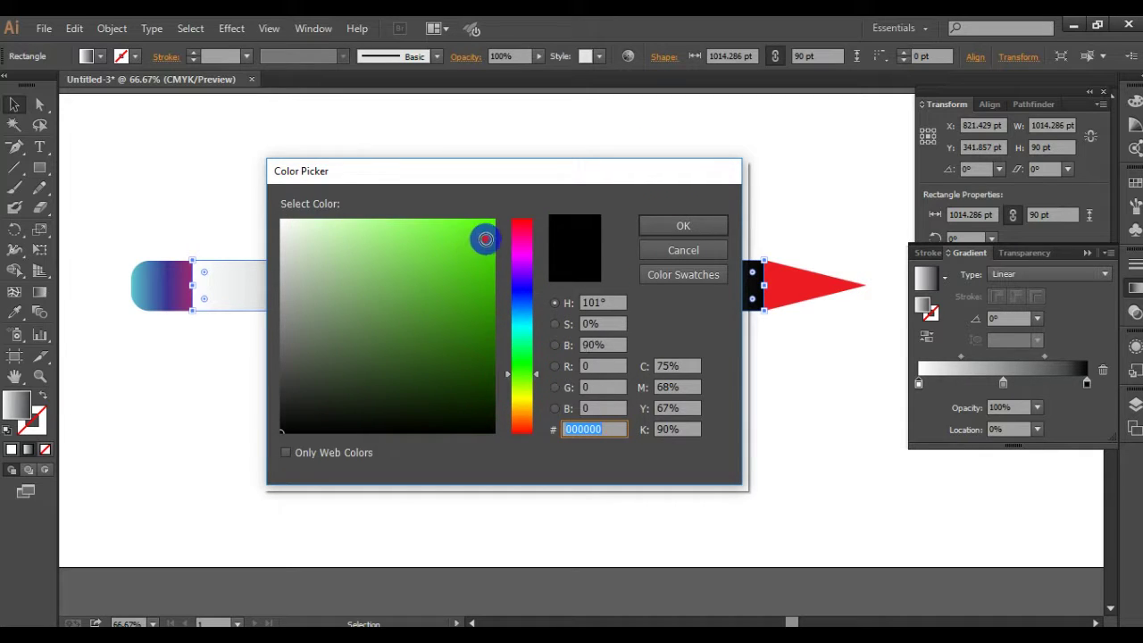
click(689, 223)
key(period)
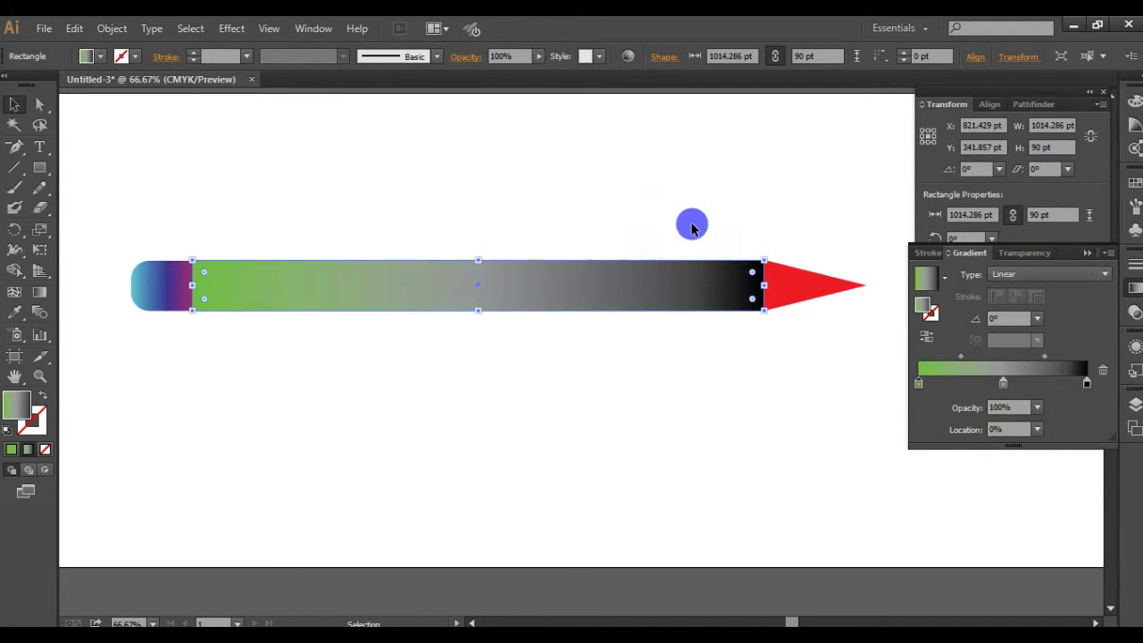
click(1002, 384)
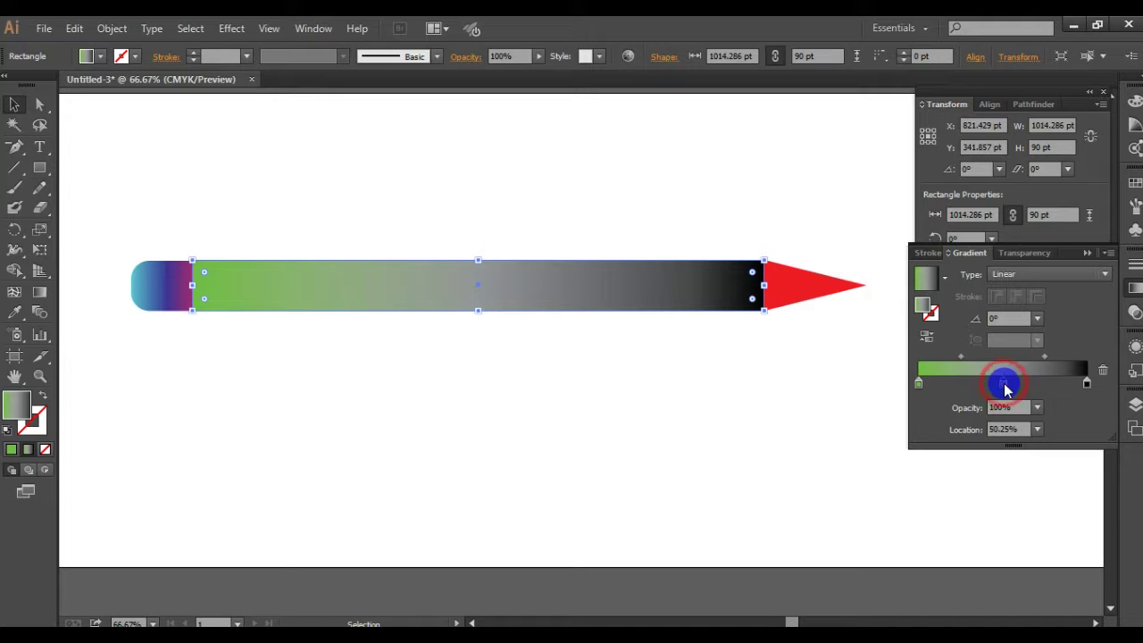
Set the middle gradient stop to bright green #60E50A.
click(923, 311)
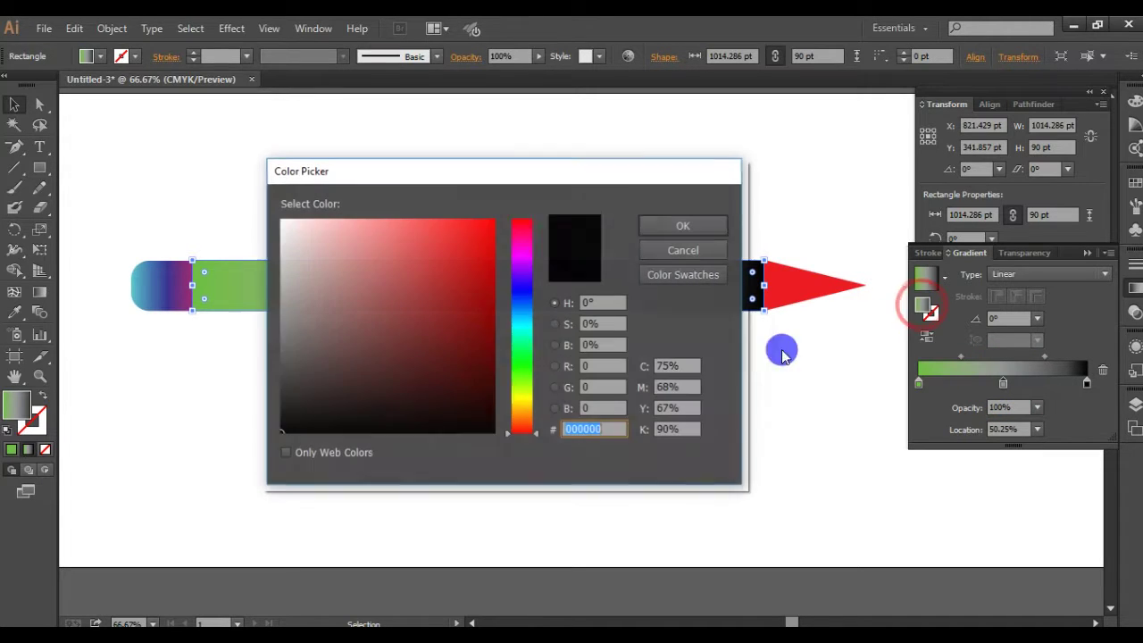
drag(526, 386, 523, 376)
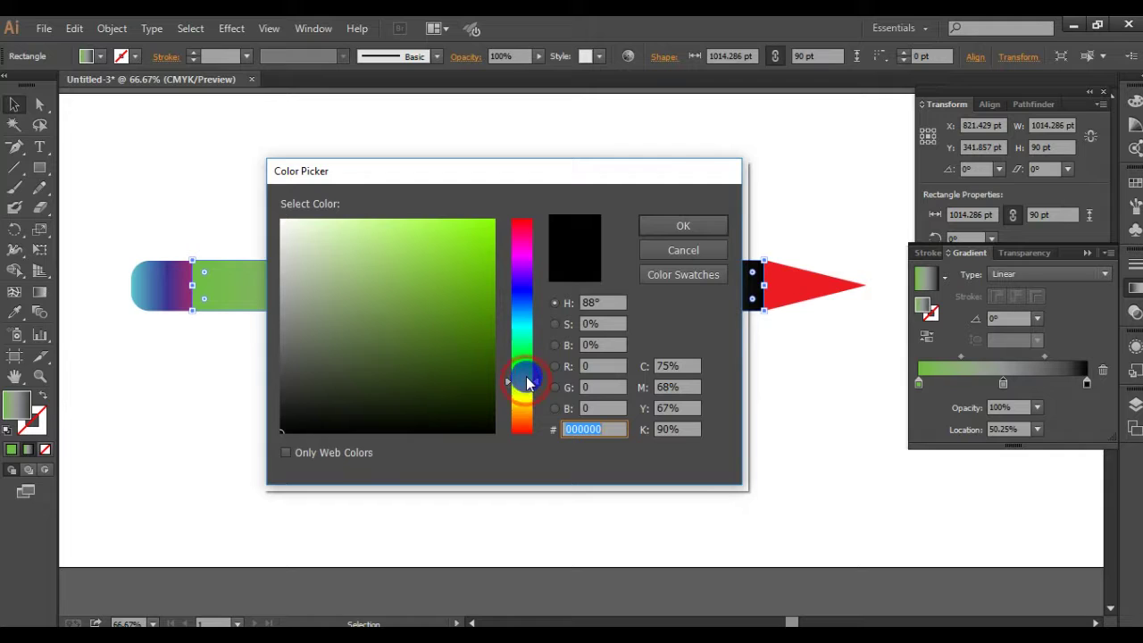
drag(492, 311, 486, 240)
click(676, 229)
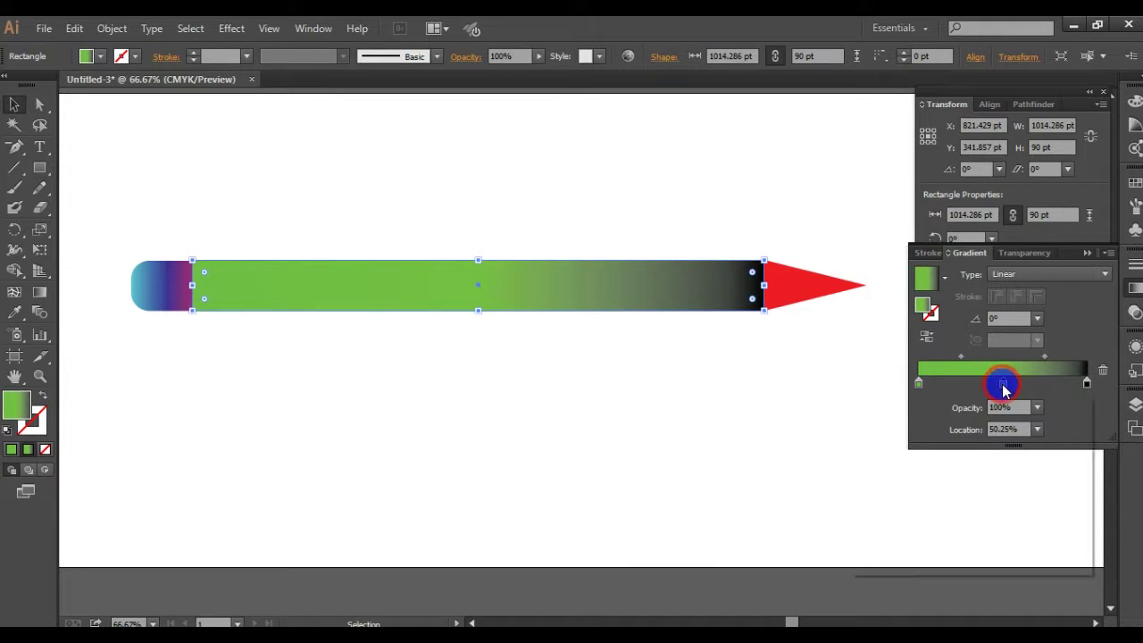
Switch the middle stop's colour mode to grayscale and back to CMYK.
double_click(1003, 384)
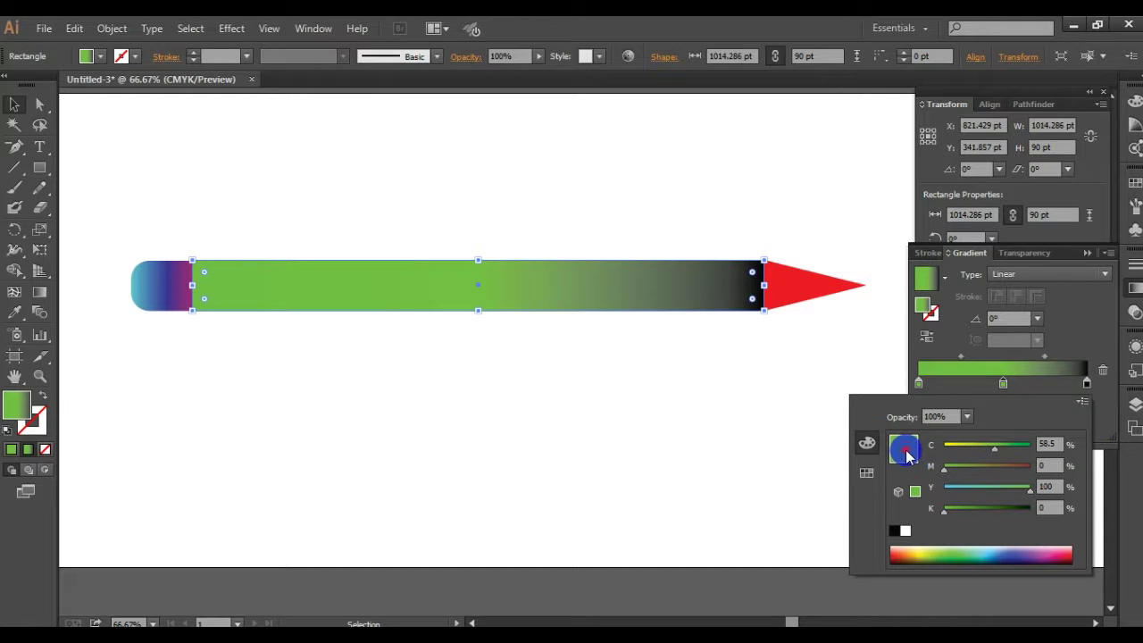
click(866, 473)
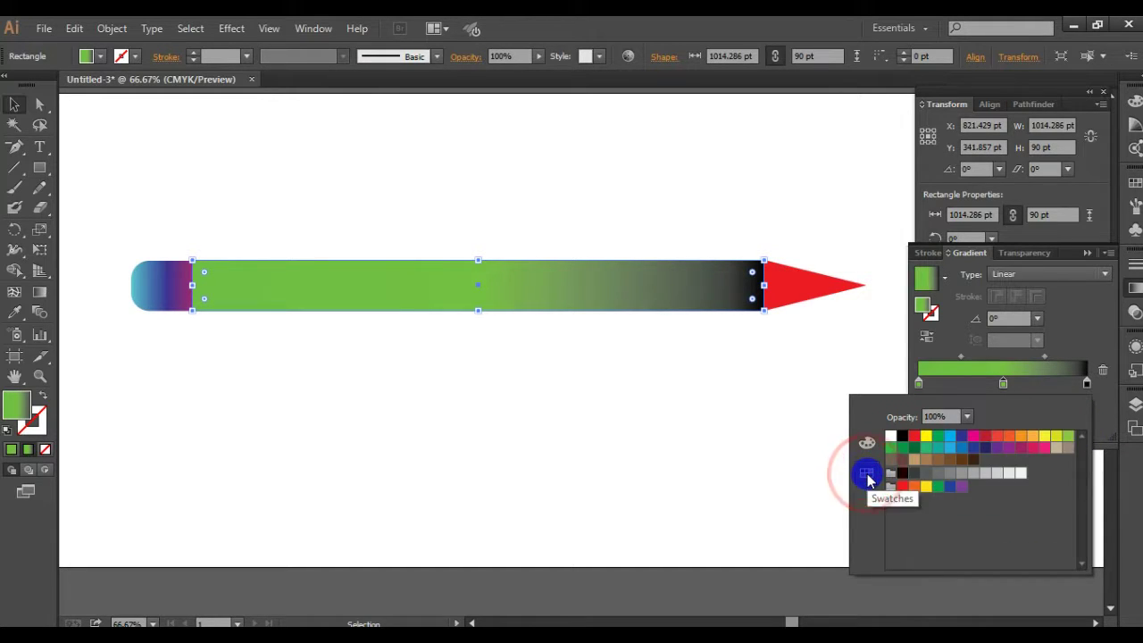
click(866, 443)
click(1045, 444)
click(1081, 401)
click(1077, 406)
click(1078, 407)
click(1078, 406)
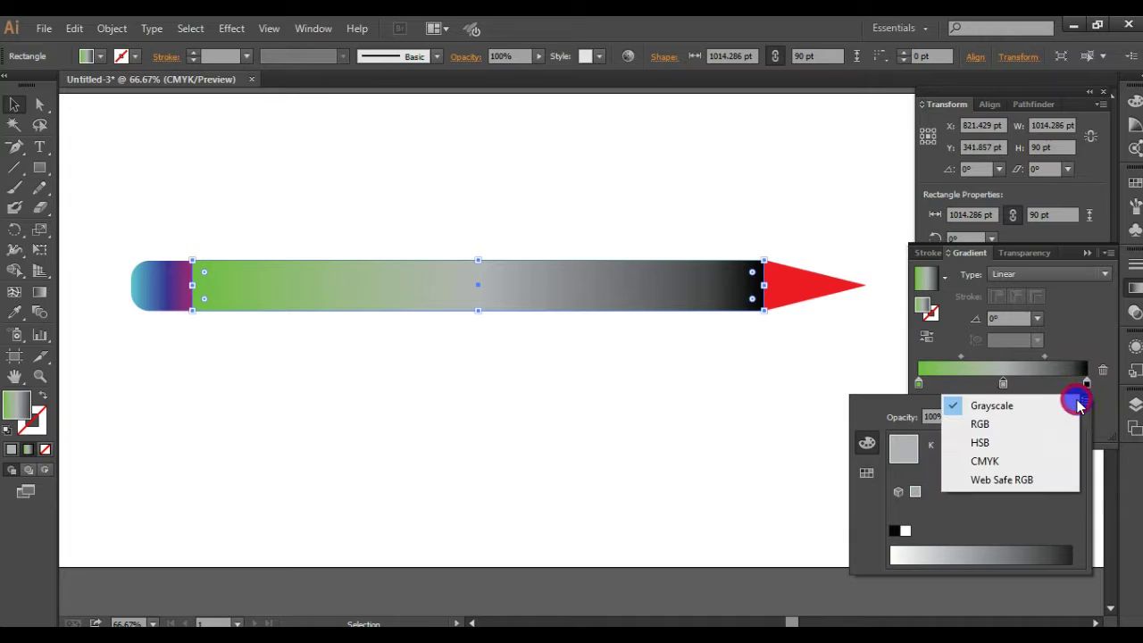
click(1078, 406)
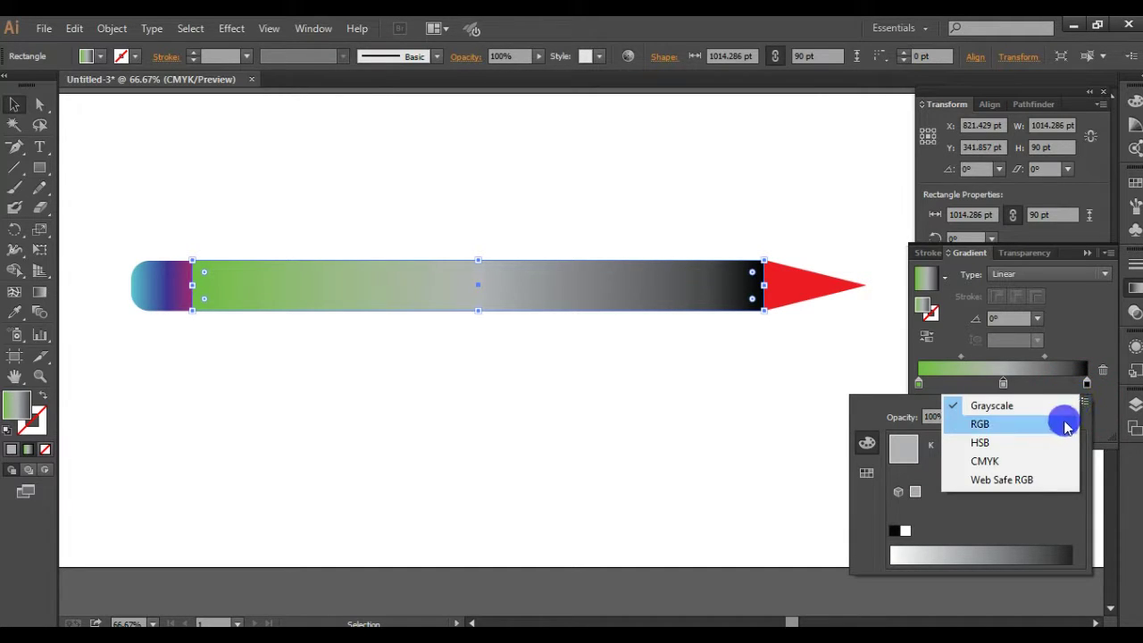
click(1050, 459)
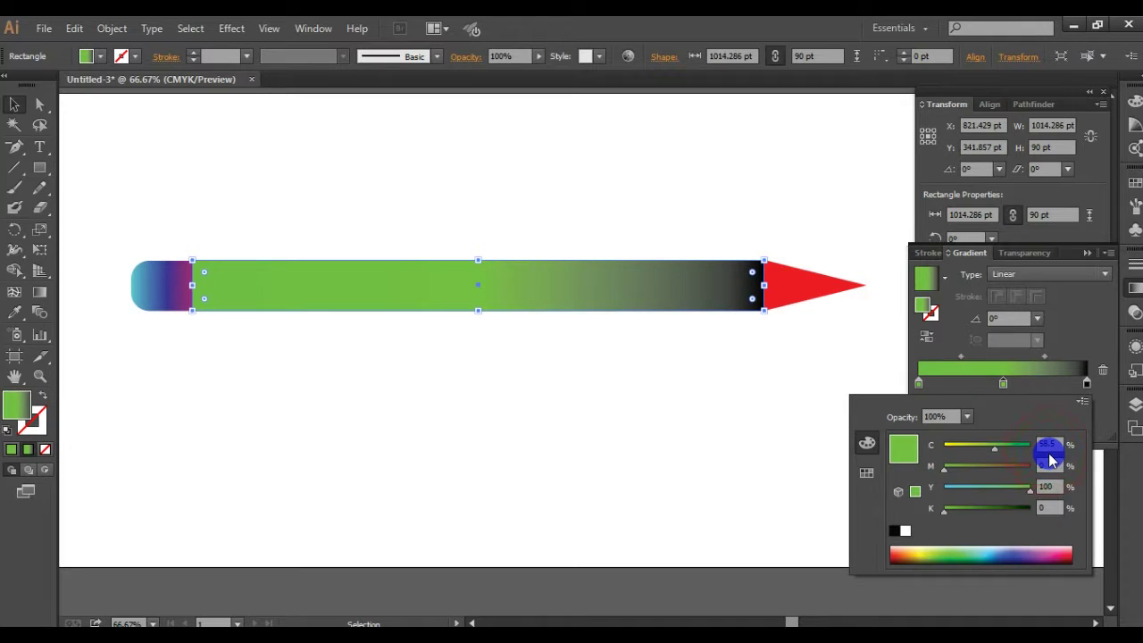
click(699, 429)
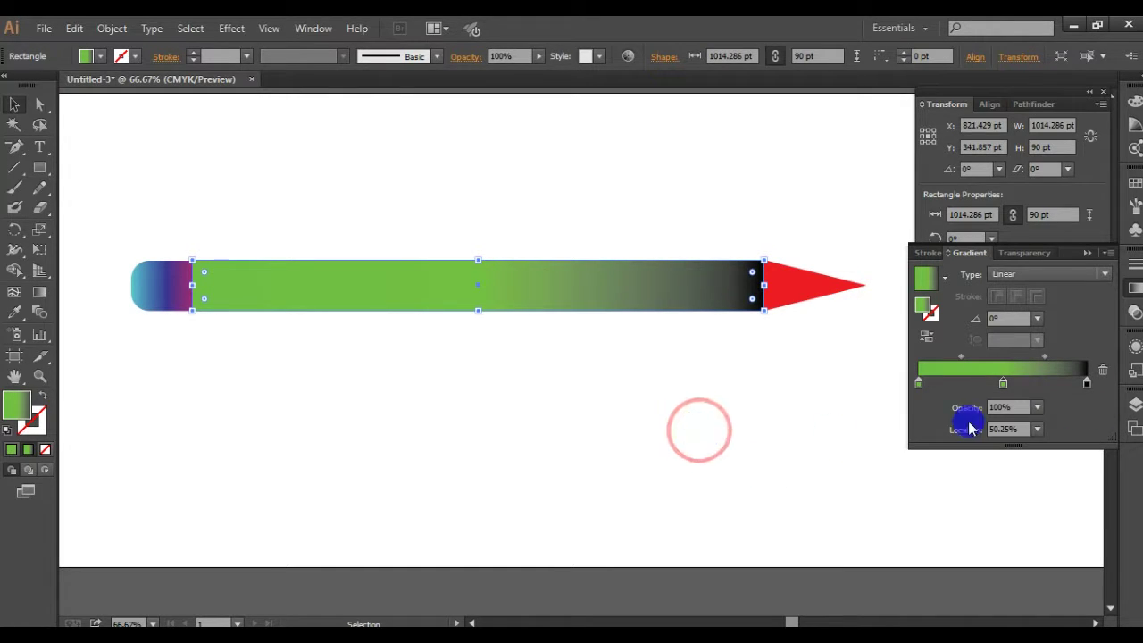
Change the middle gradient stop to dark green.
click(926, 282)
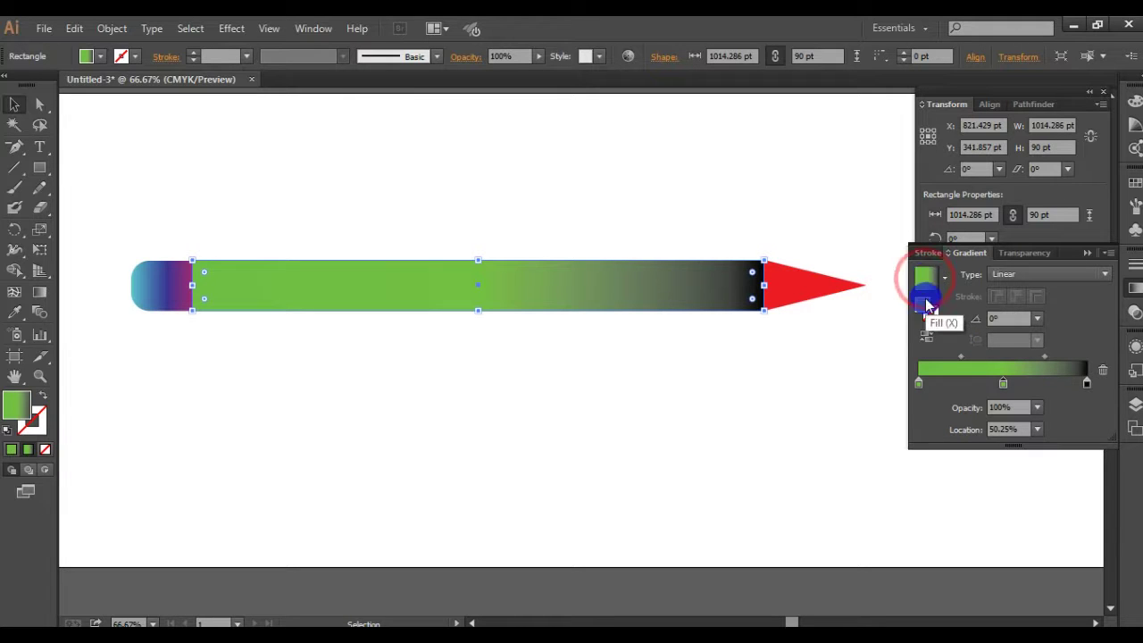
double_click(923, 305)
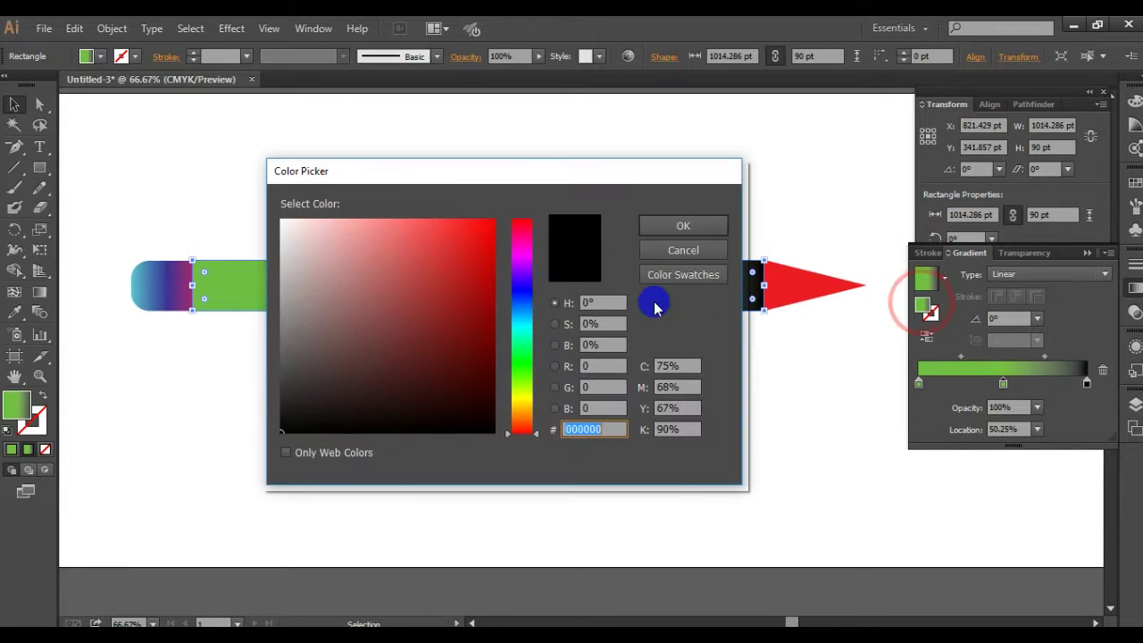
click(522, 340)
click(490, 348)
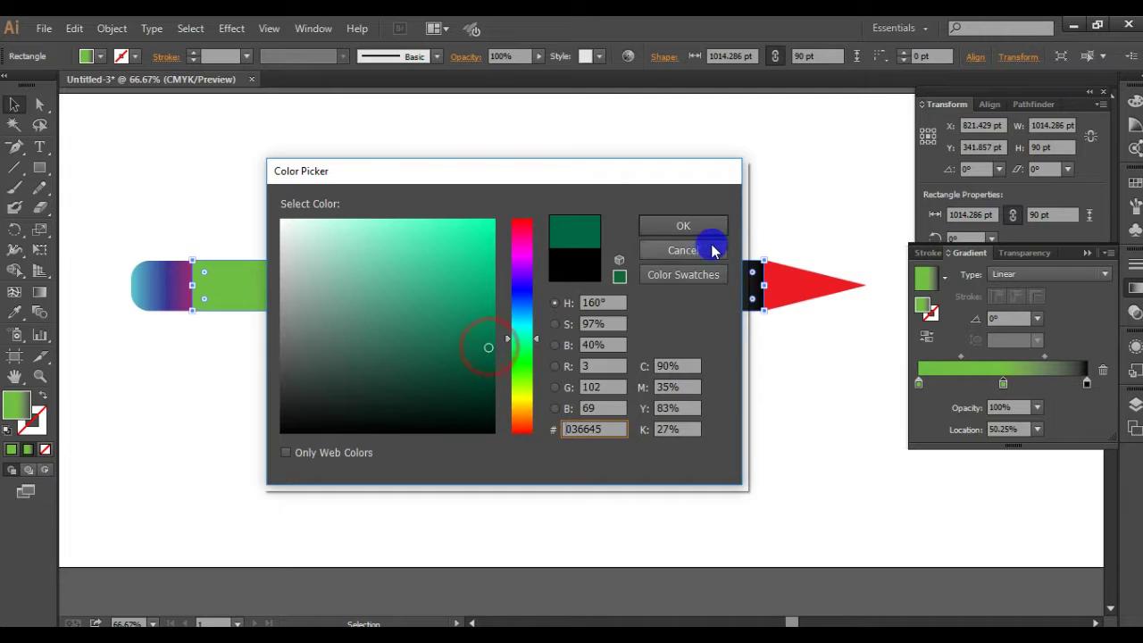
click(704, 225)
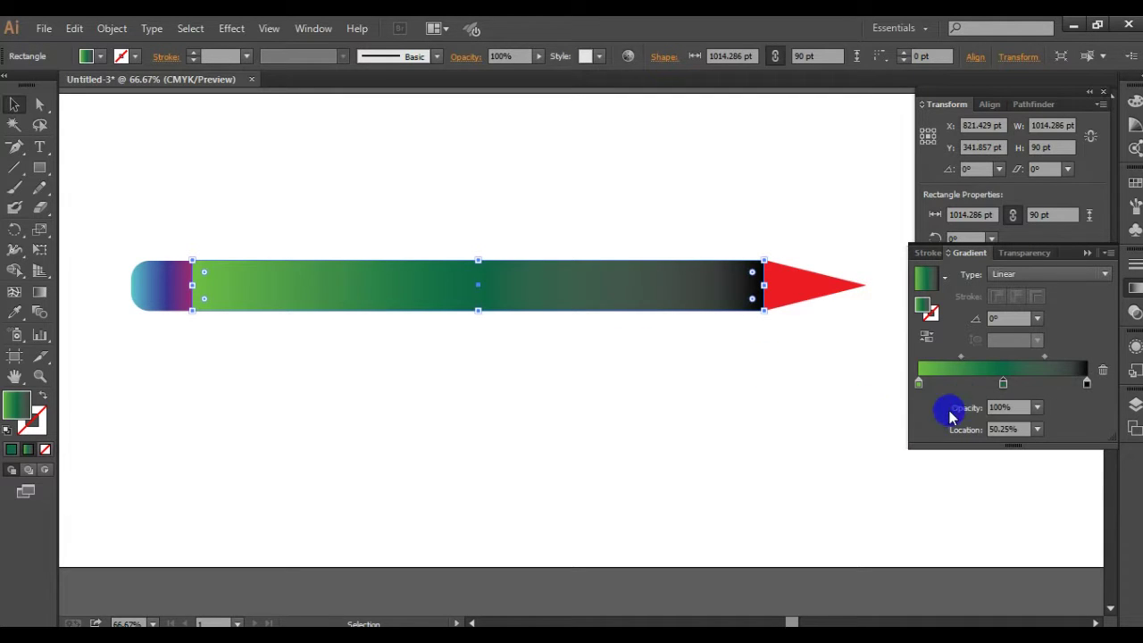
Make the right end stop a saturated olive green.
click(925, 317)
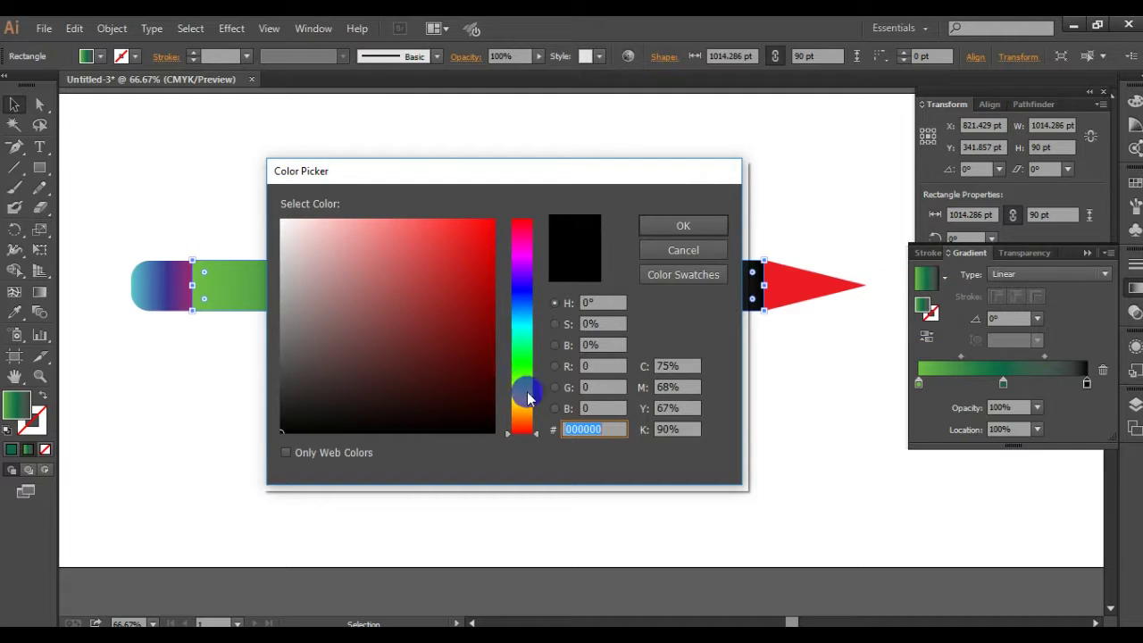
click(318, 289)
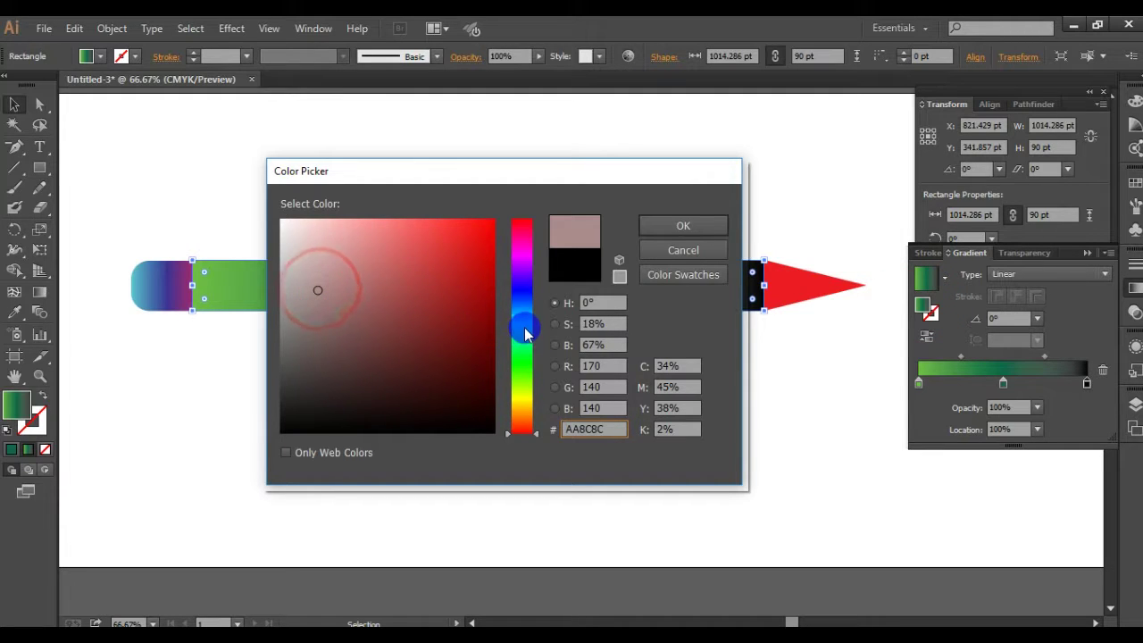
click(511, 351)
drag(533, 360, 524, 393)
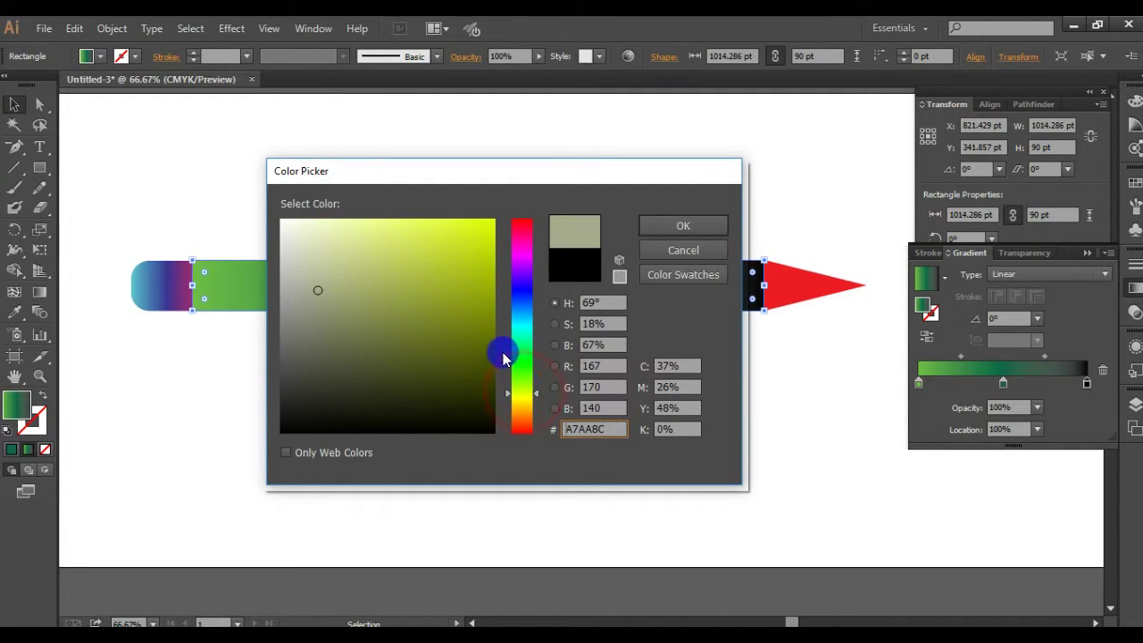
click(490, 314)
click(680, 227)
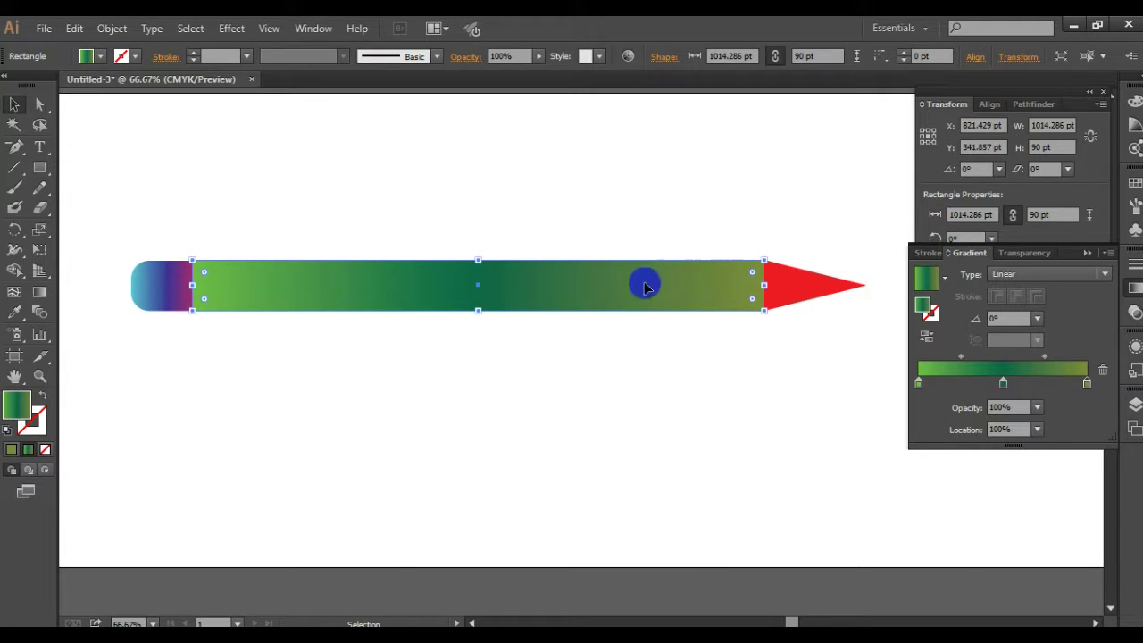
click(14, 104)
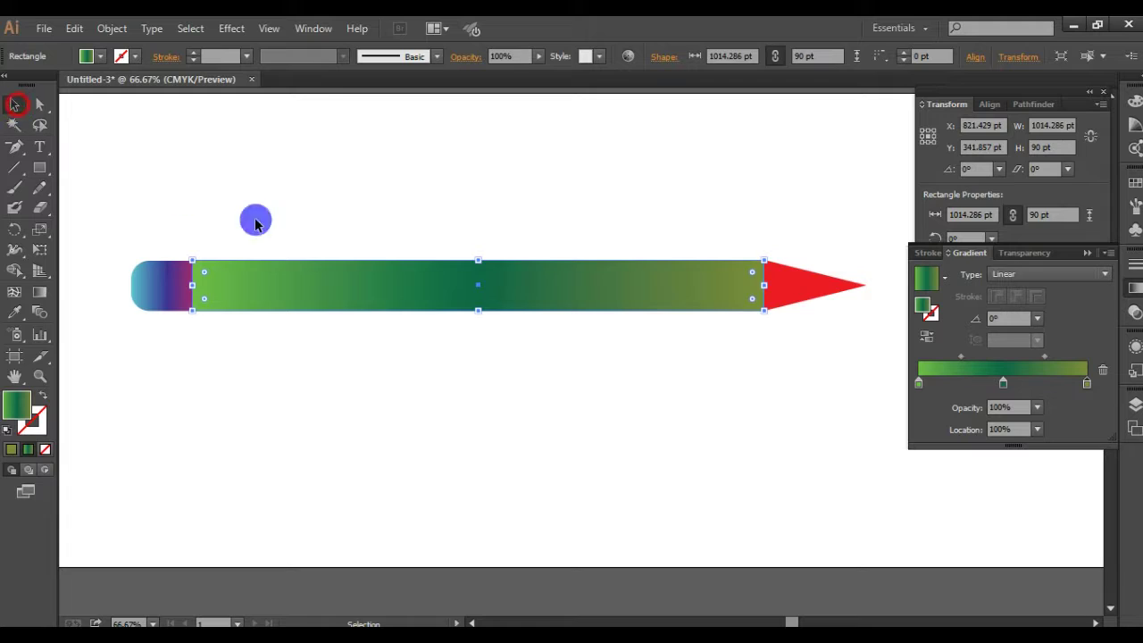
click(393, 182)
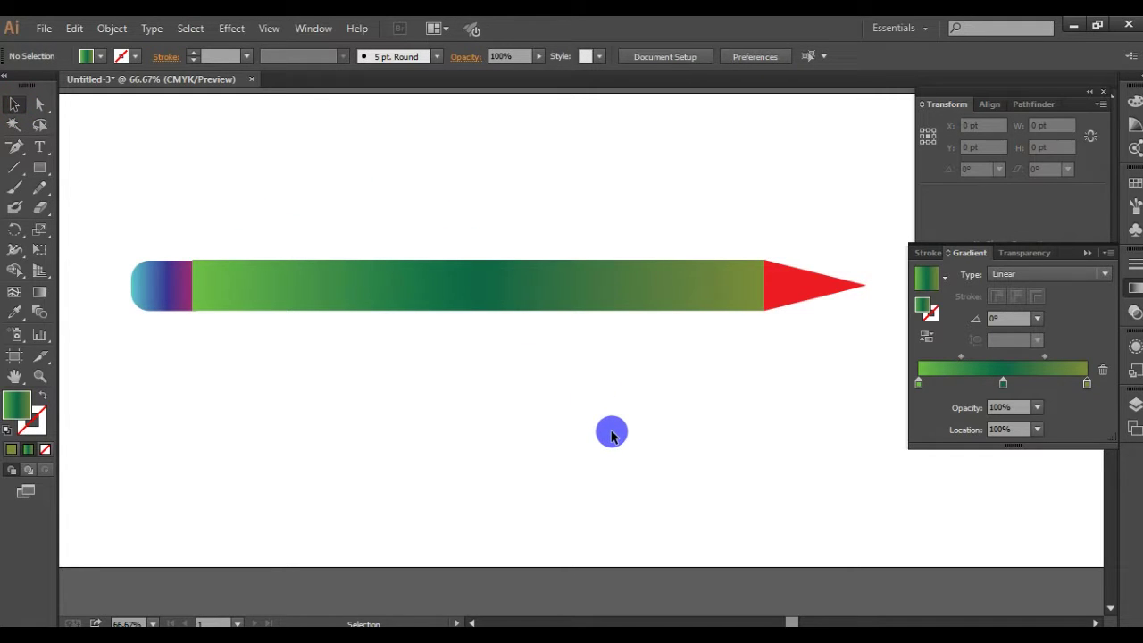
click(671, 176)
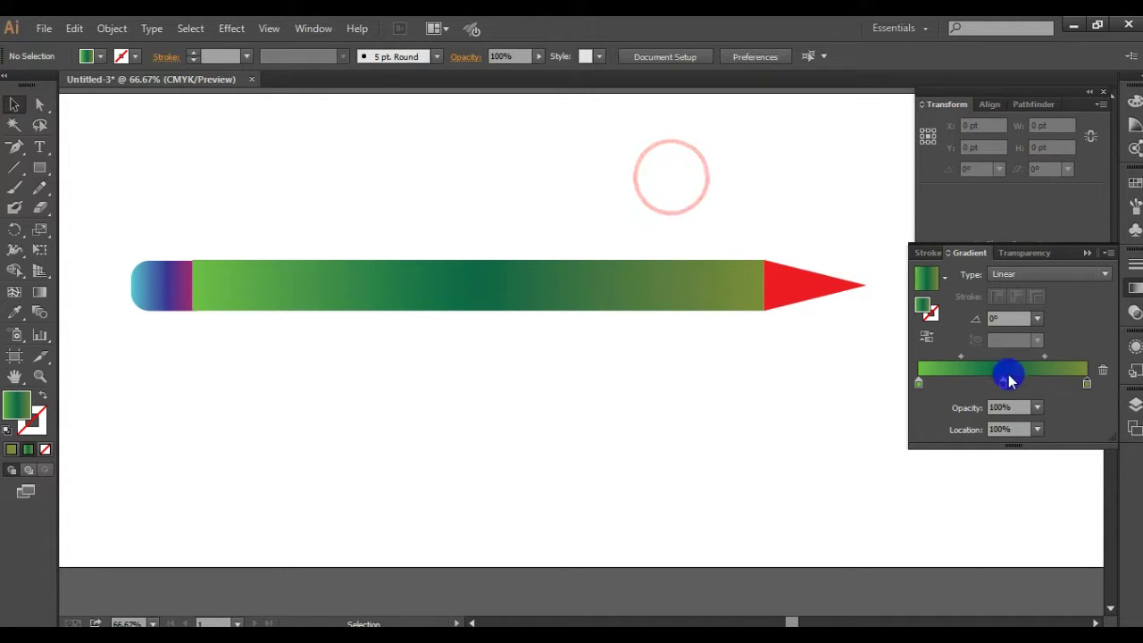
click(1040, 427)
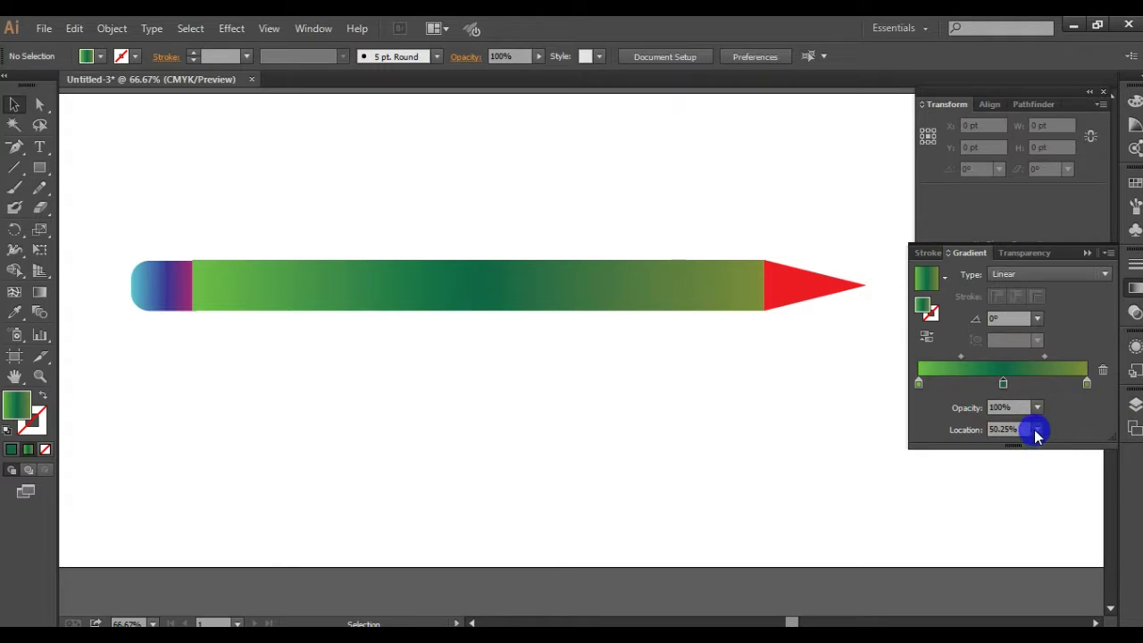
click(1037, 430)
click(1037, 407)
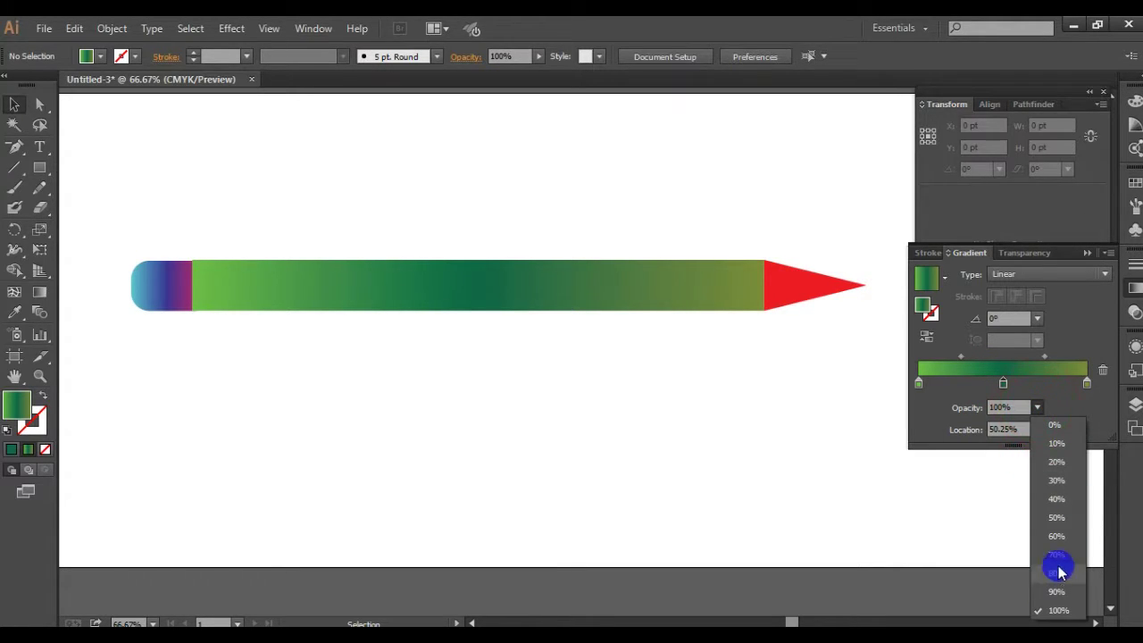
click(1056, 481)
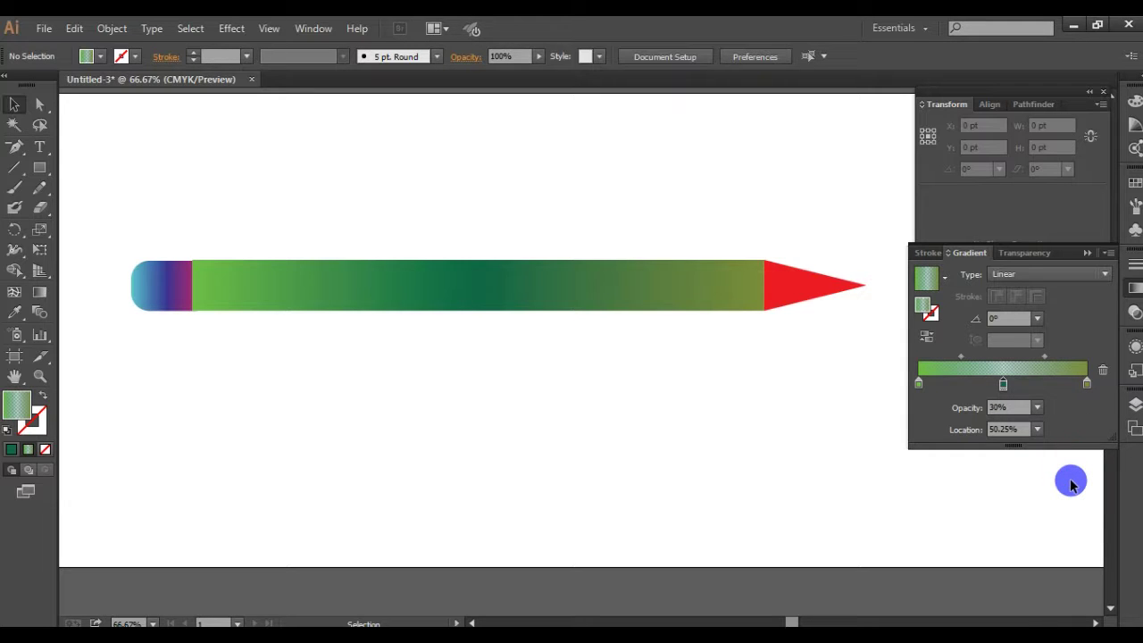
click(1037, 407)
click(1057, 609)
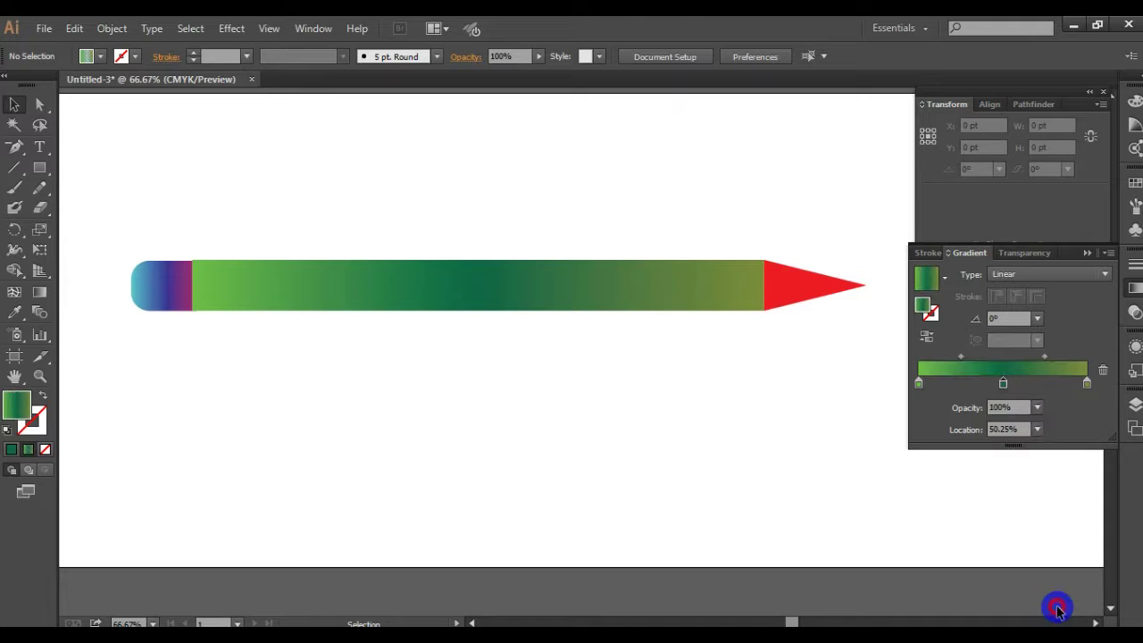
click(633, 433)
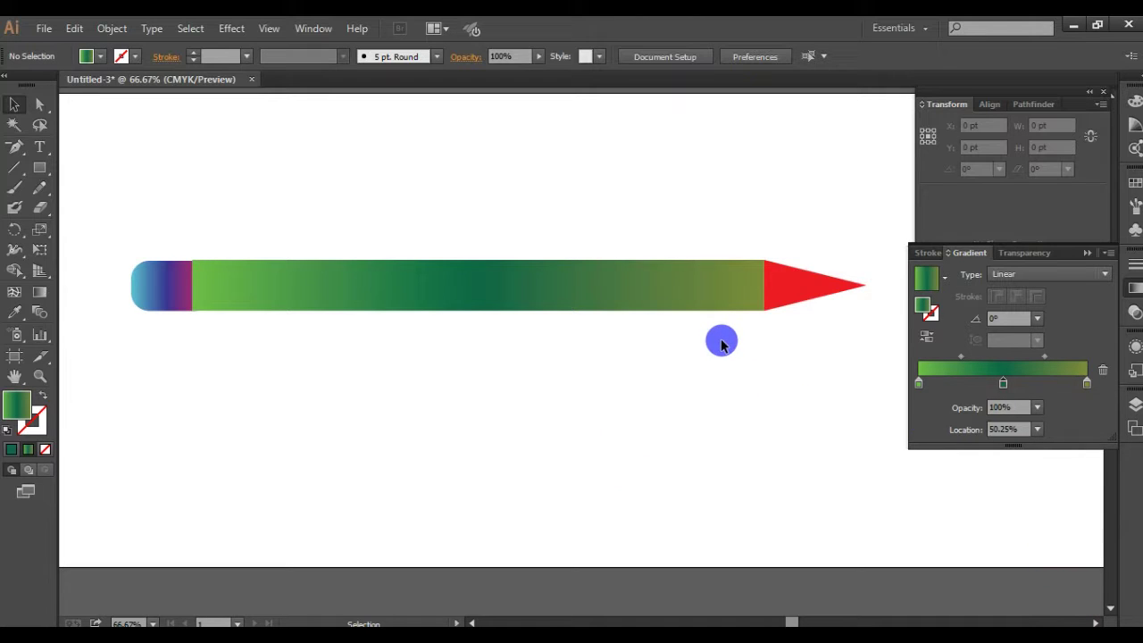
click(720, 286)
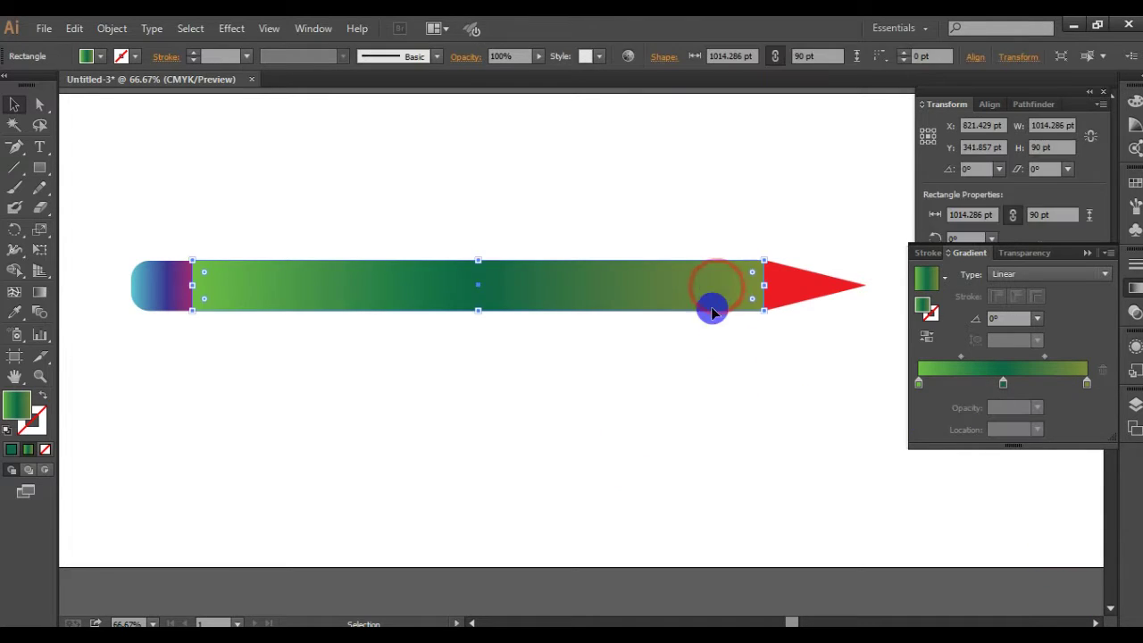
click(1003, 383)
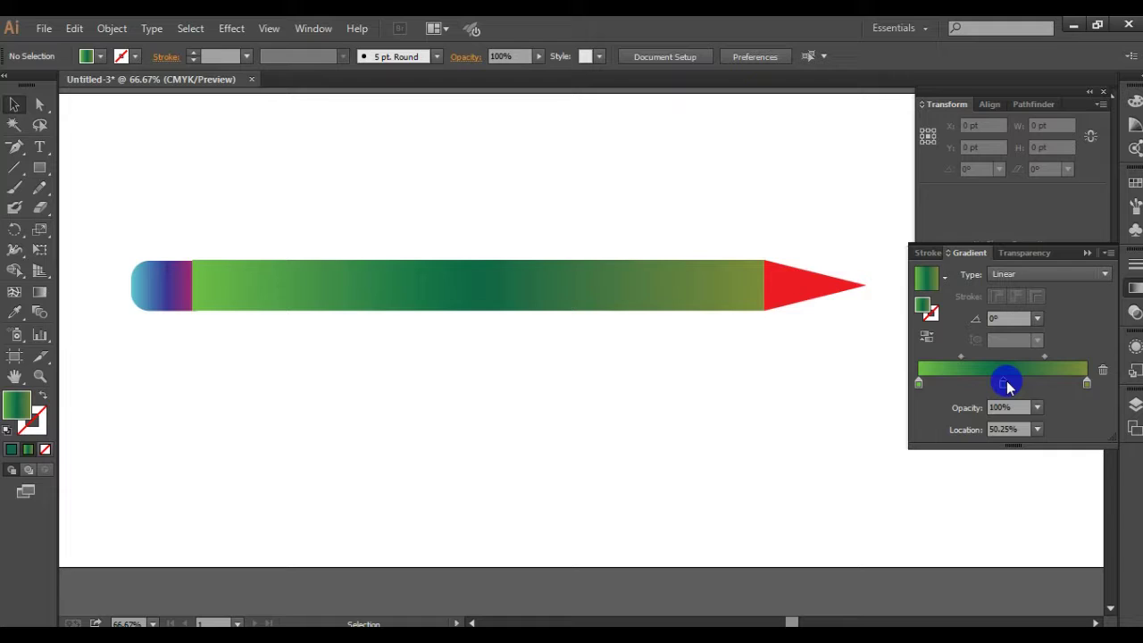
Keep the gradient linear and set the middle stop to bright green.
click(1105, 274)
click(1104, 277)
click(1003, 384)
double_click(924, 302)
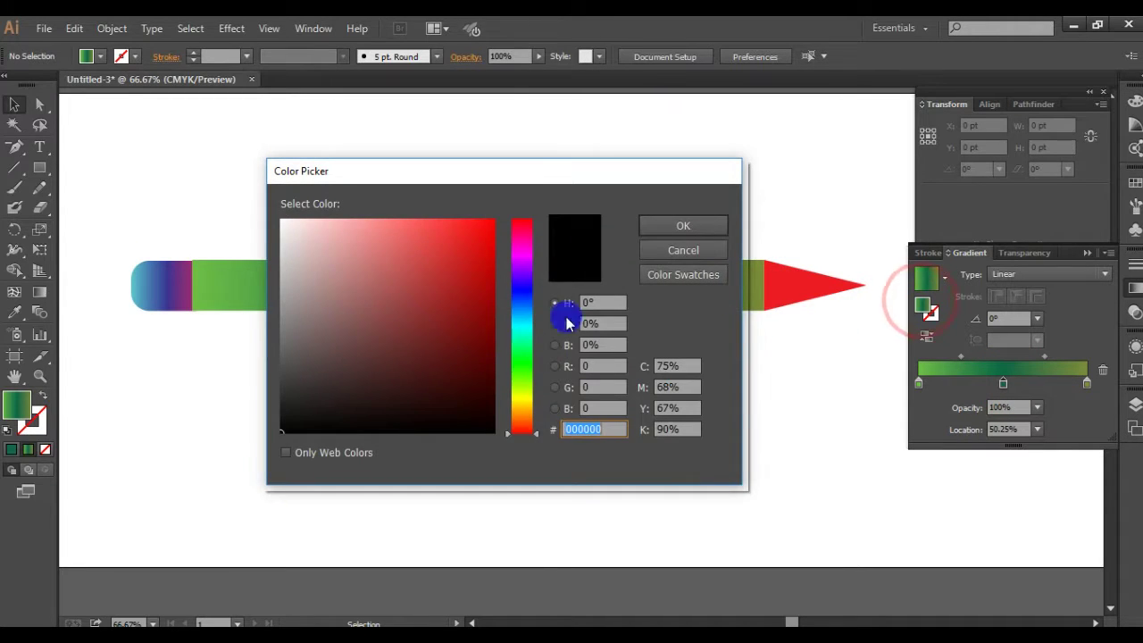
mouse_move(528, 176)
mouse_down()
mouse_move(654, 337)
mouse_move(622, 351)
mouse_up()
drag(575, 499, 575, 473)
drag(623, 562, 615, 534)
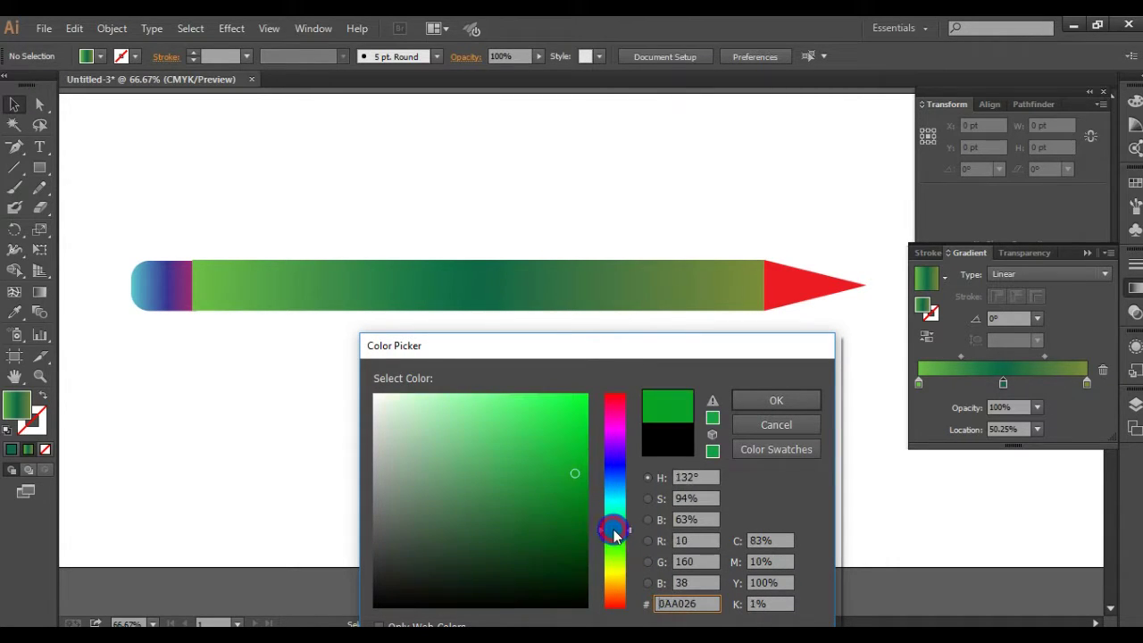
click(578, 398)
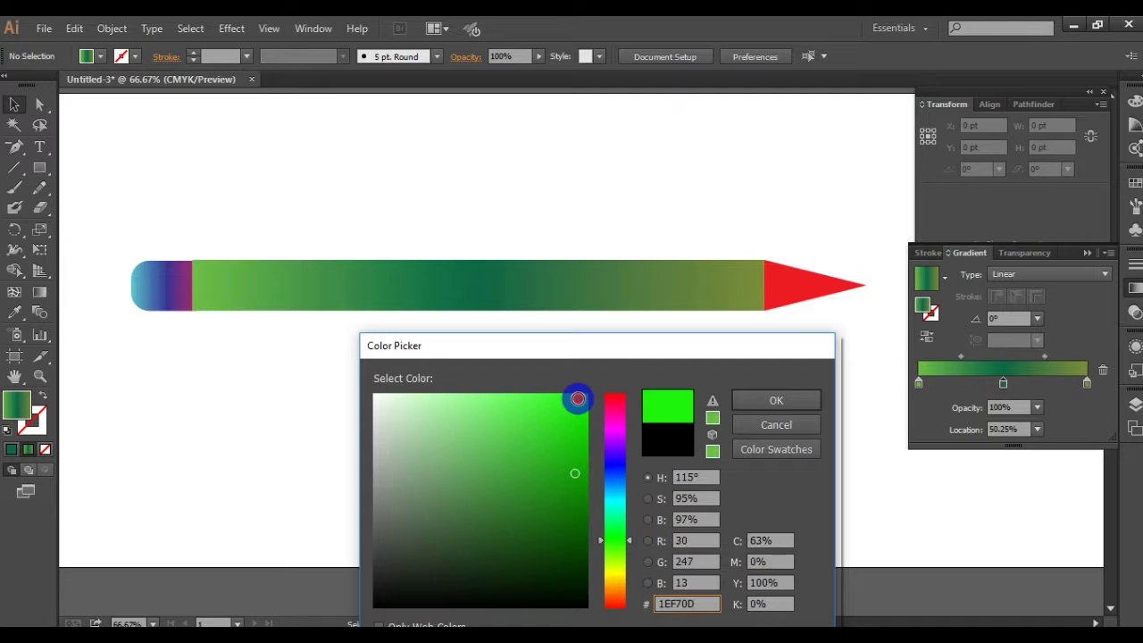
click(755, 401)
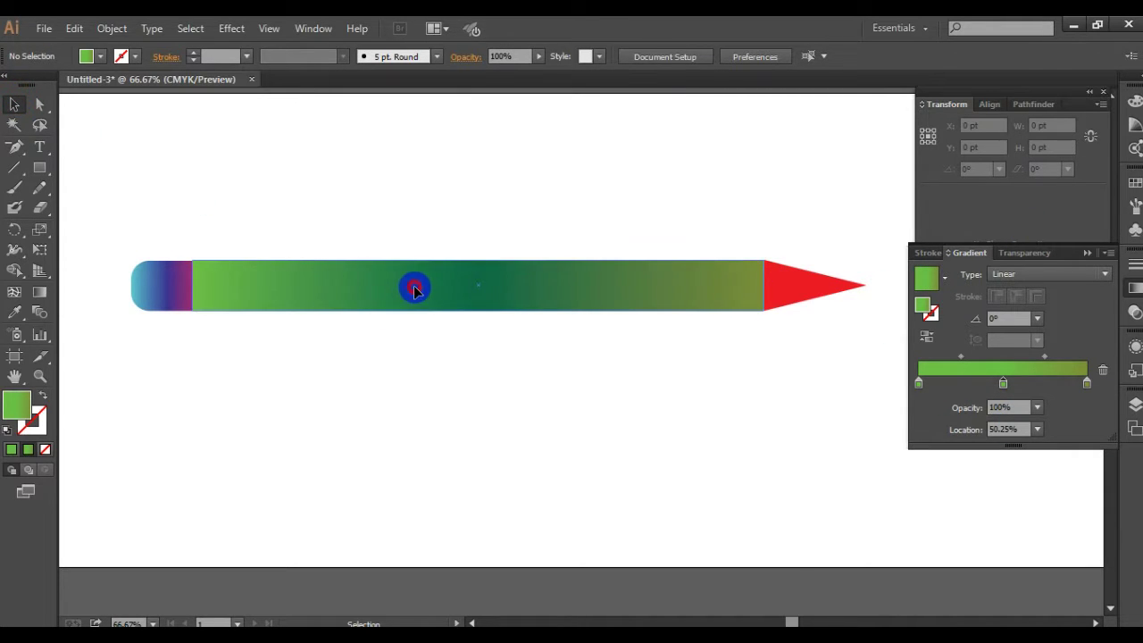
Re-pick a bright green for the middle stop and close the gradient settings.
click(414, 286)
click(1003, 384)
double_click(1003, 383)
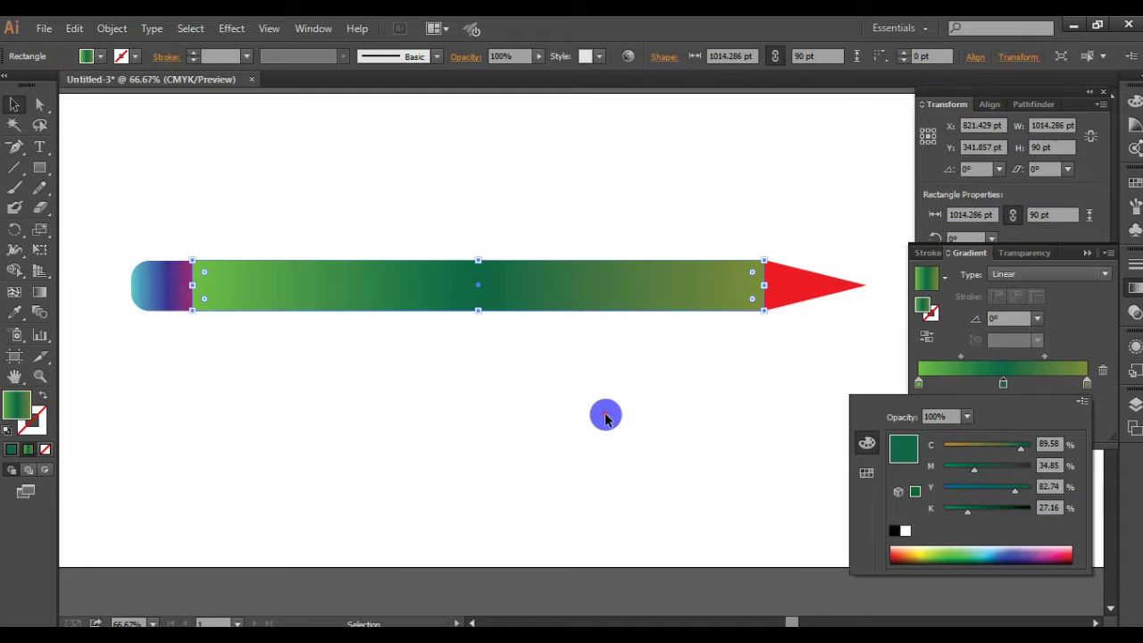
click(605, 413)
click(925, 306)
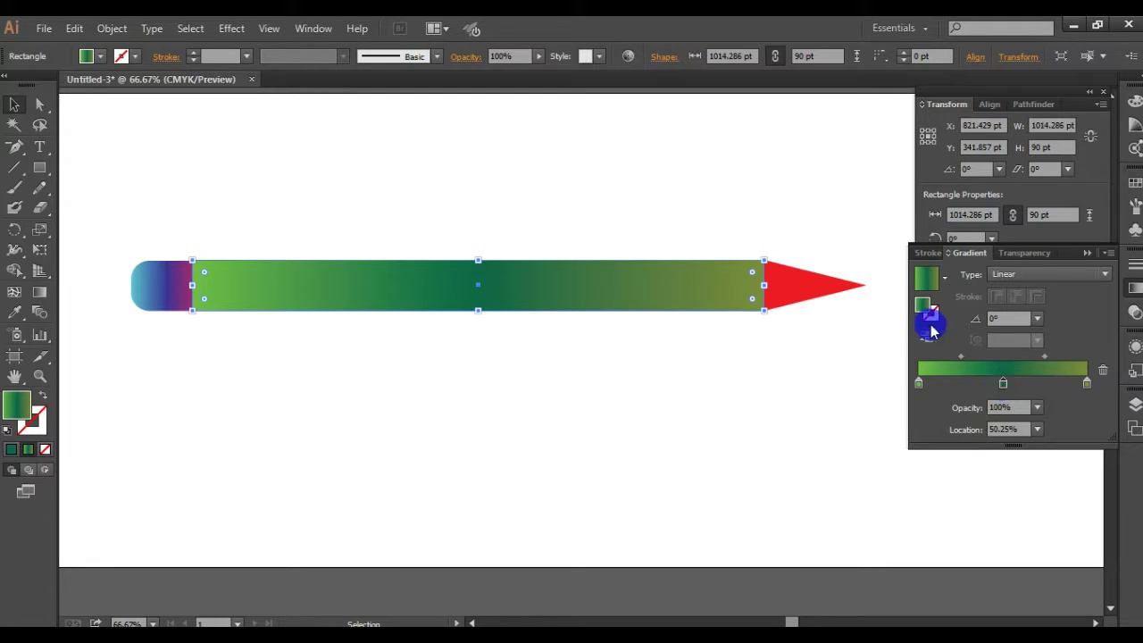
double_click(925, 306)
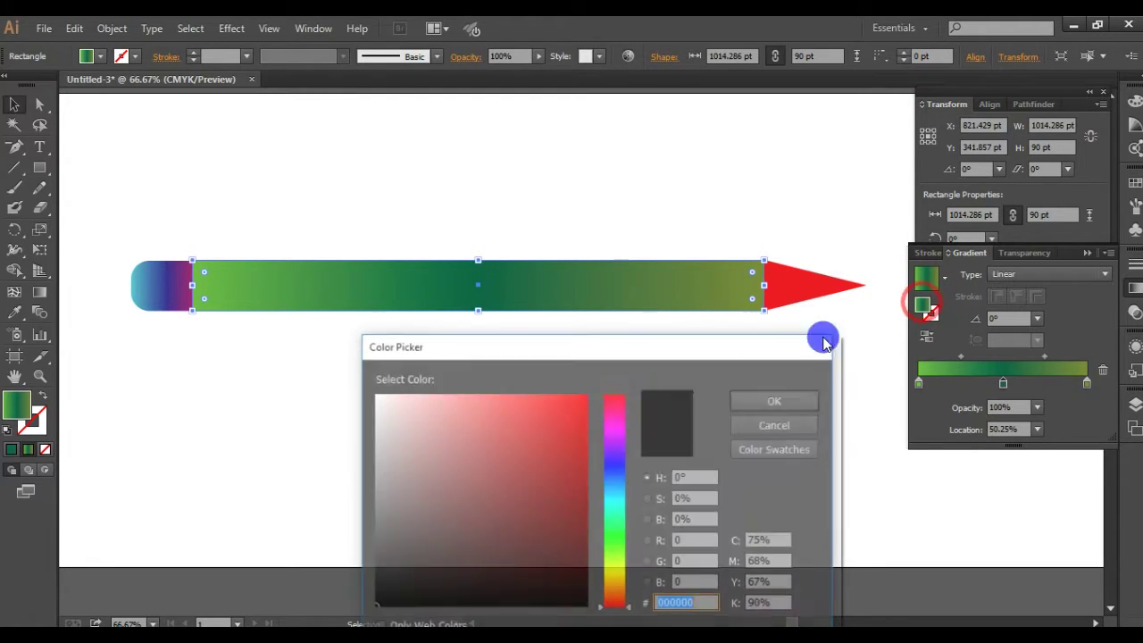
click(614, 536)
click(578, 402)
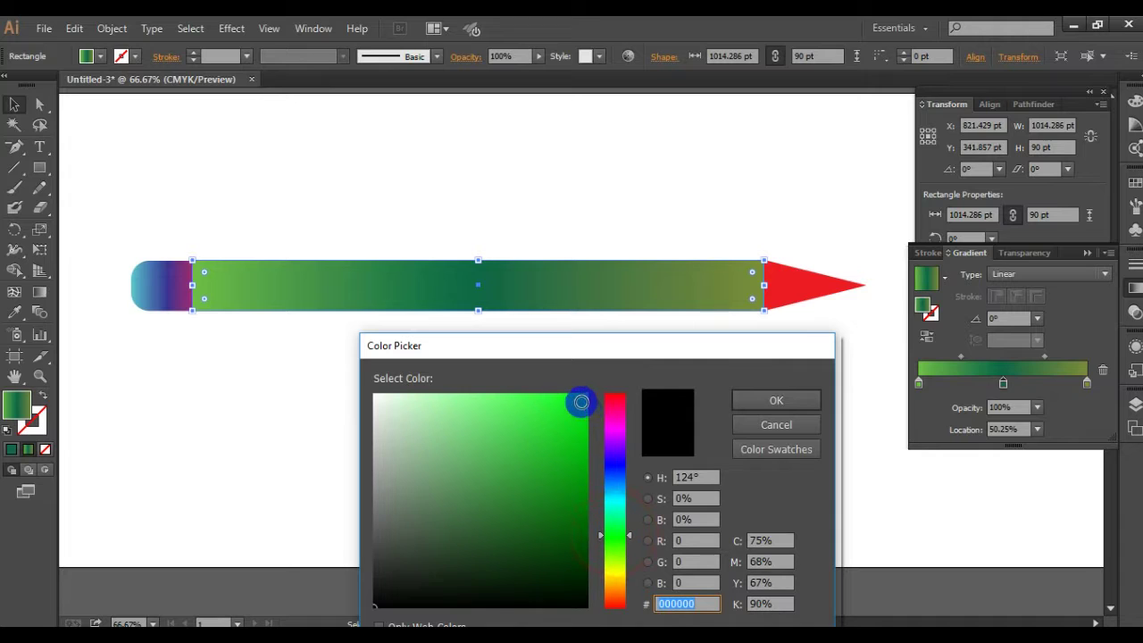
click(800, 402)
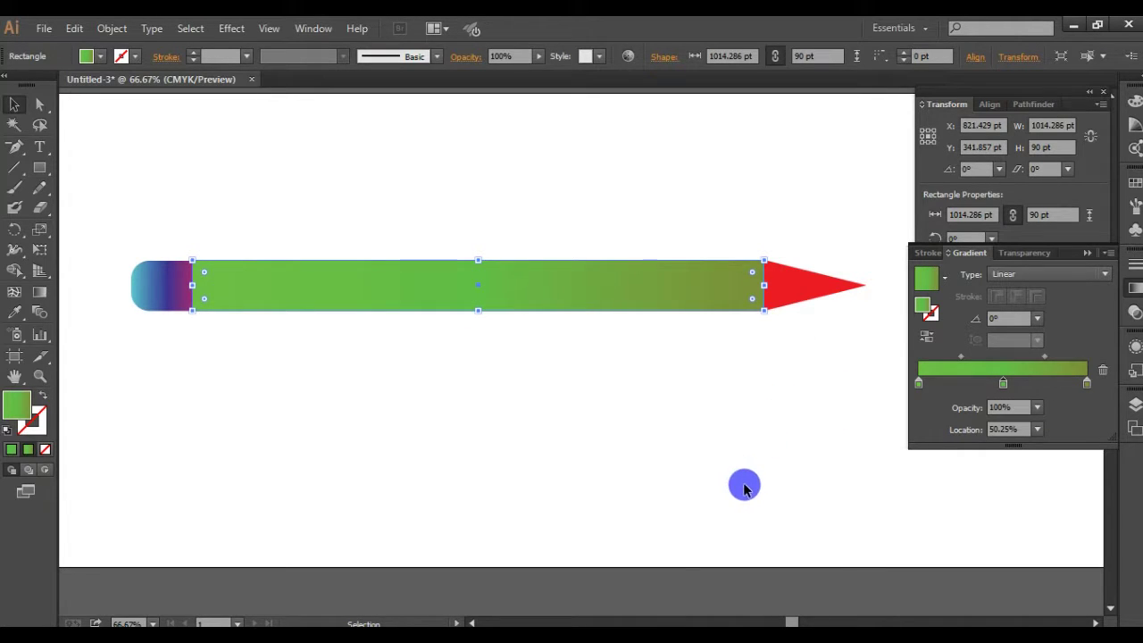
click(639, 461)
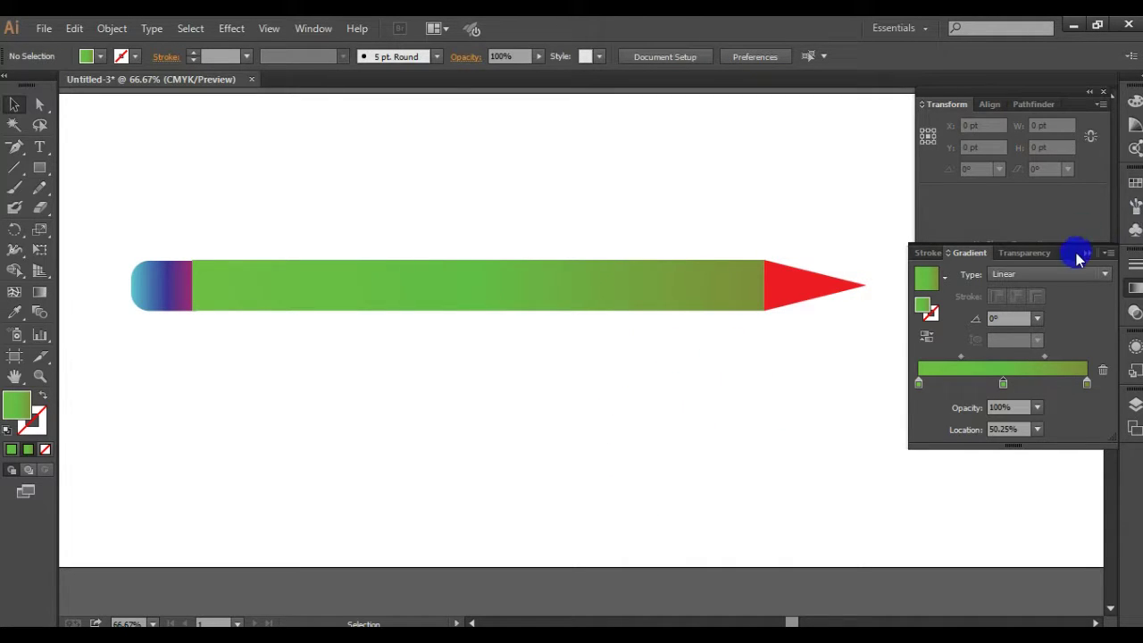
click(1085, 251)
Stretch the red triangular tip rightward to 246.408 × 90 pt.
click(15, 102)
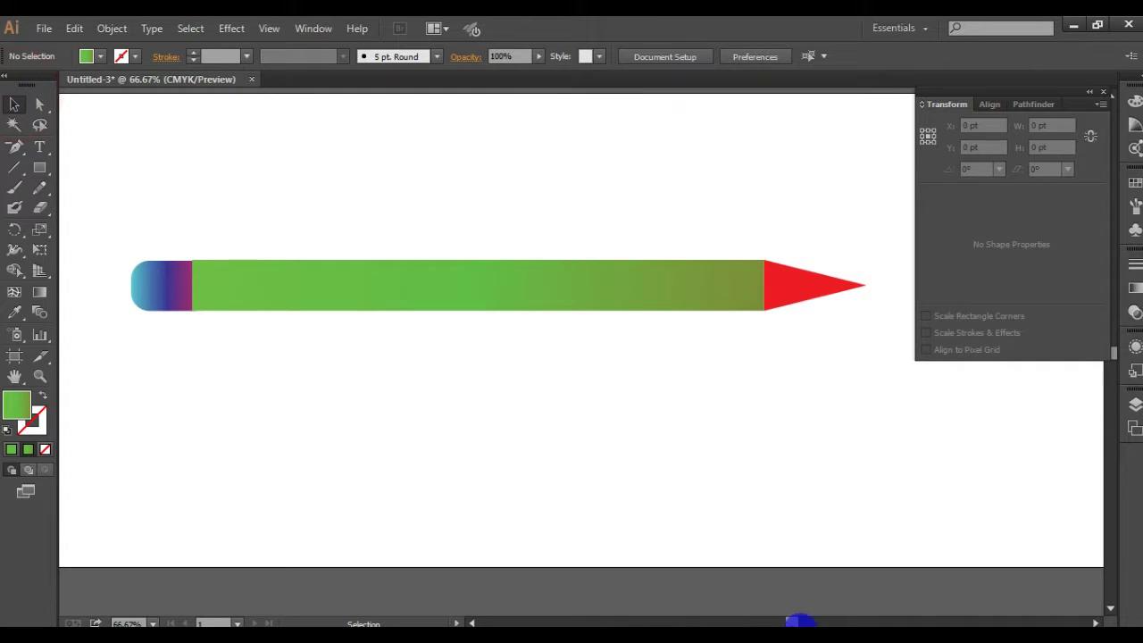
drag(801, 620, 809, 622)
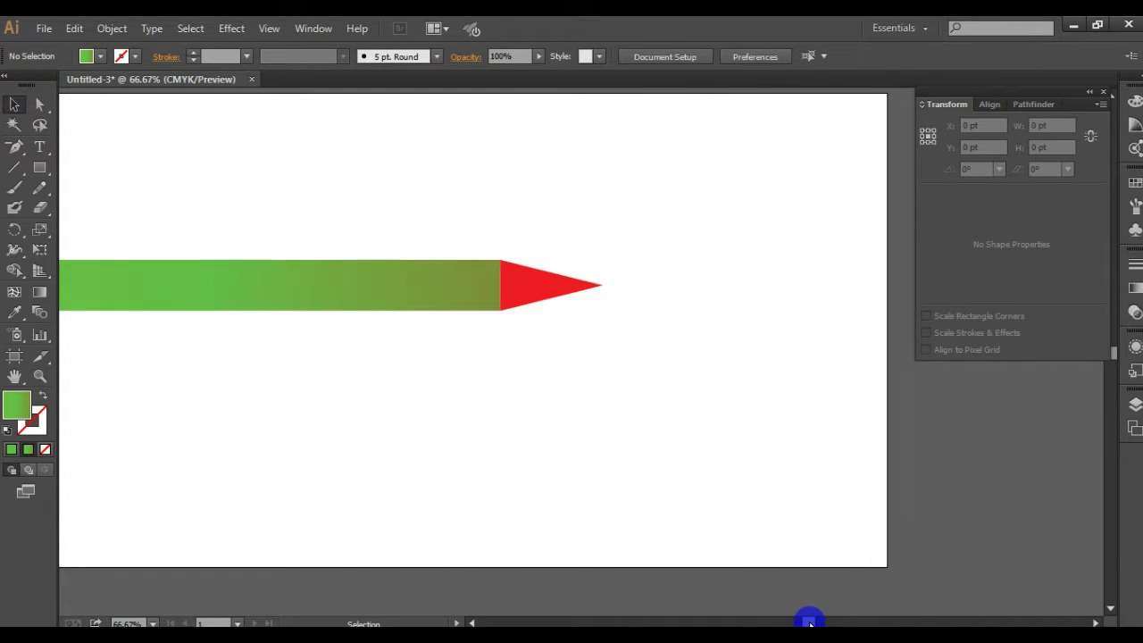
click(548, 285)
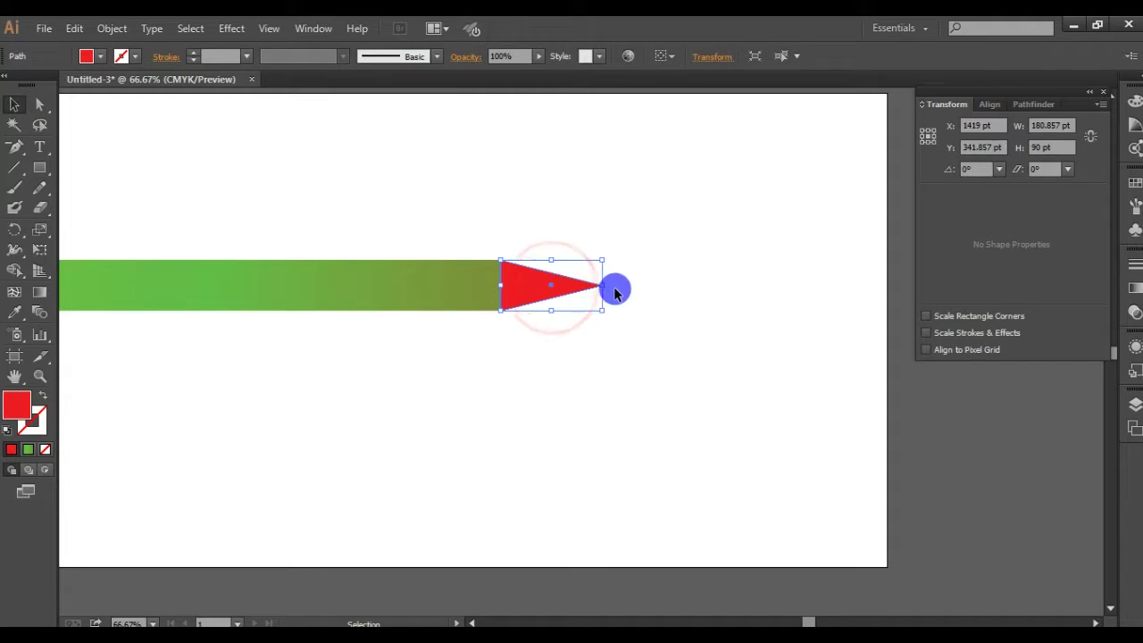
drag(605, 288, 640, 288)
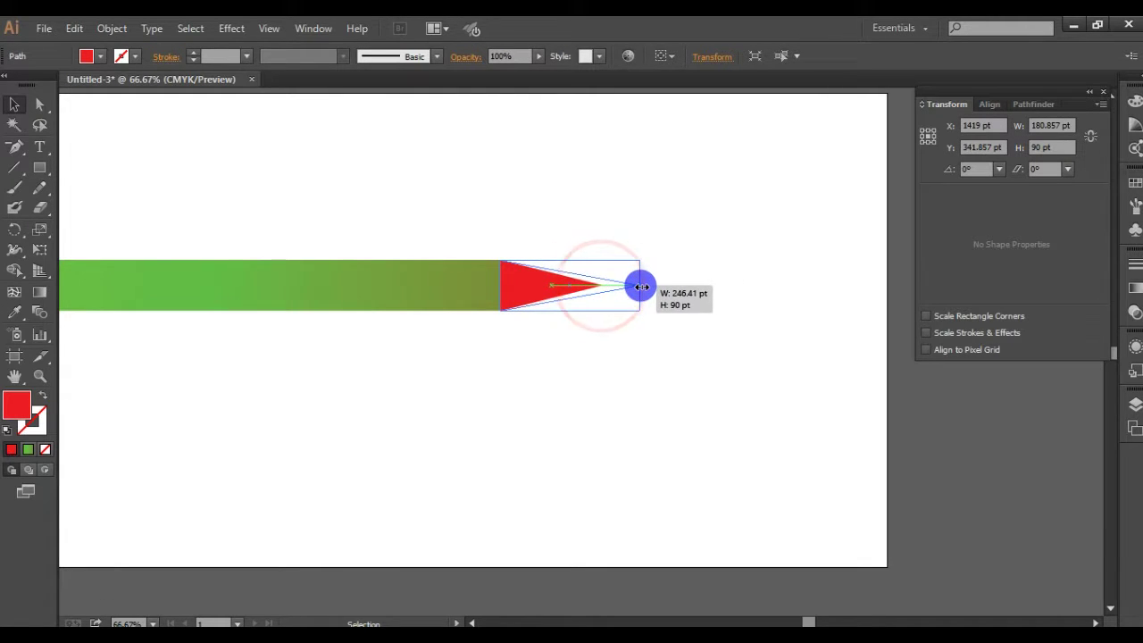
click(740, 355)
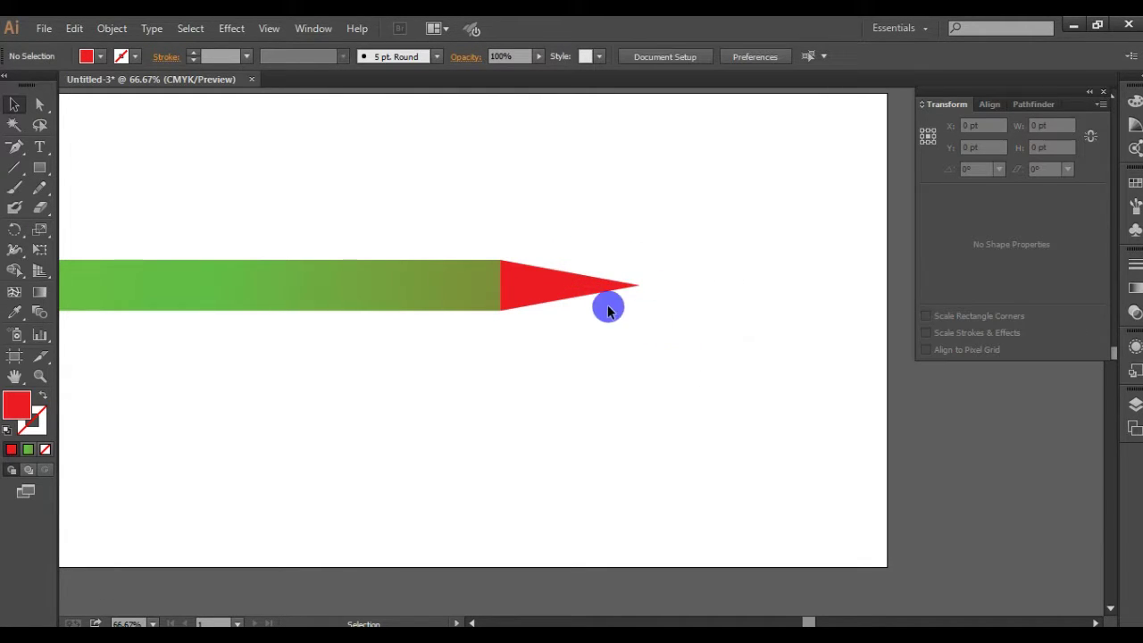
click(39, 168)
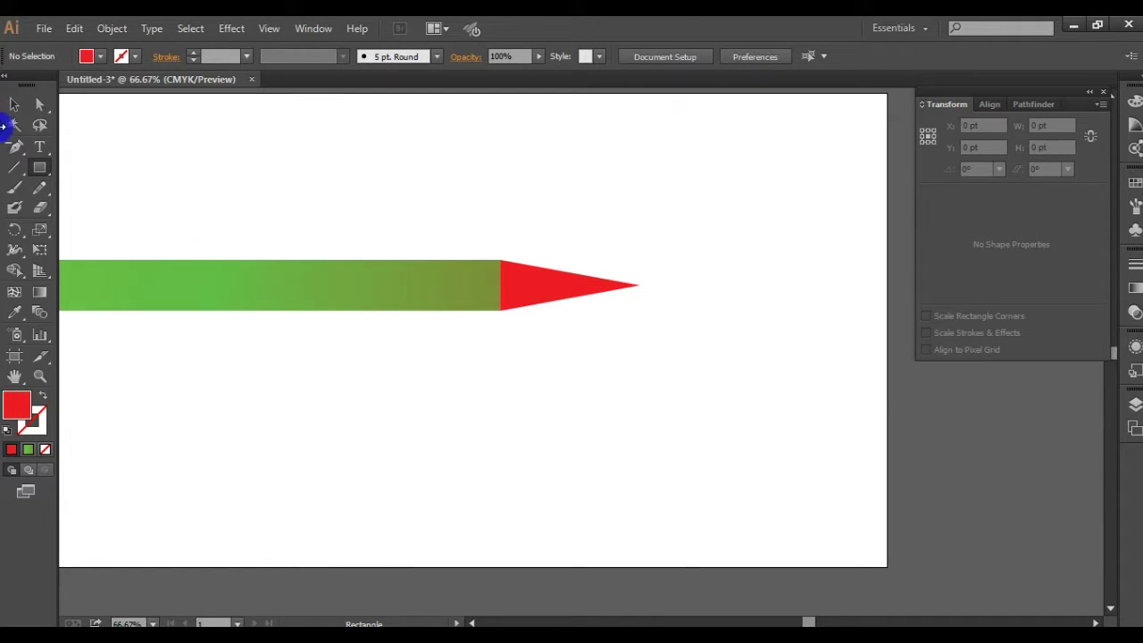
click(16, 107)
Fill a copy of the red tip black and shrink it onto the point as the lead.
click(548, 283)
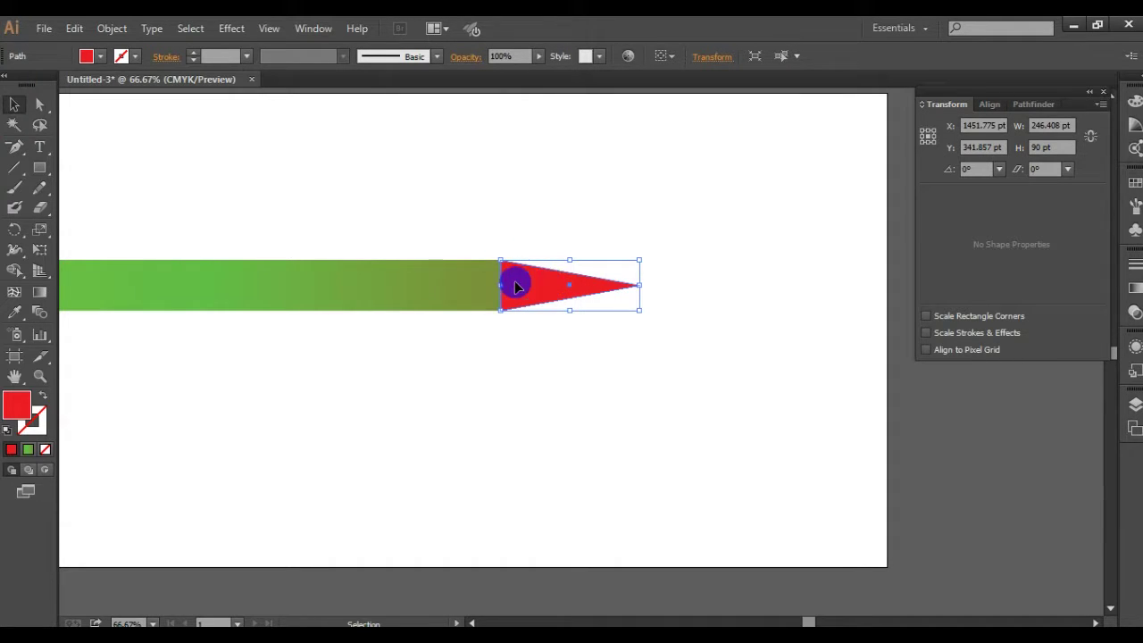
mouse_move(502, 285)
mouse_down()
mouse_move(539, 291)
mouse_move(501, 287)
mouse_up()
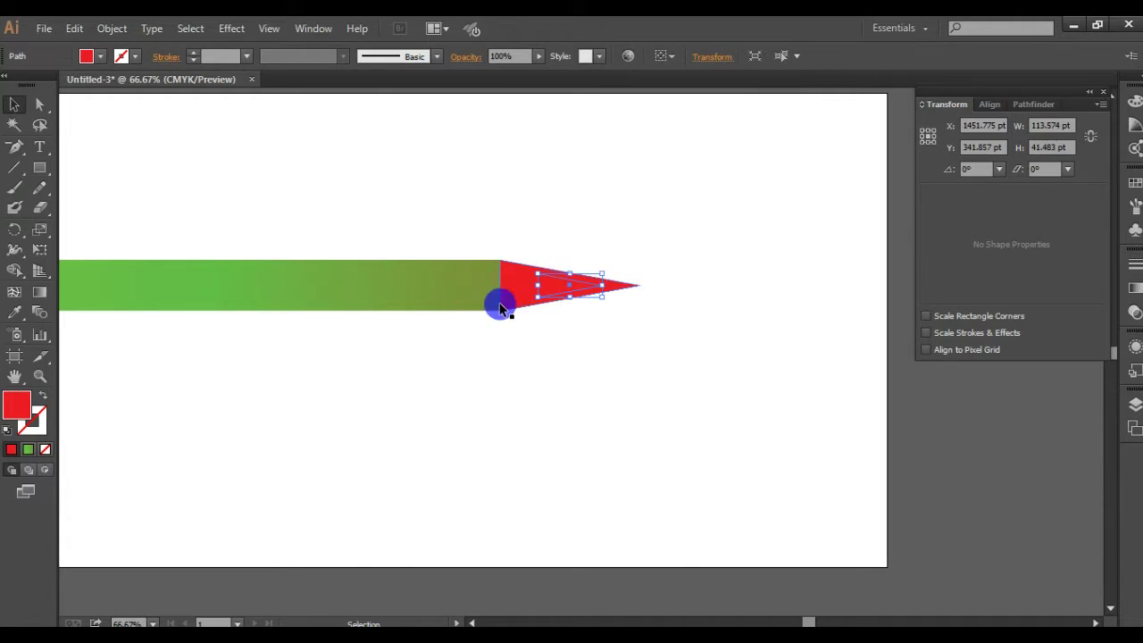
click(100, 57)
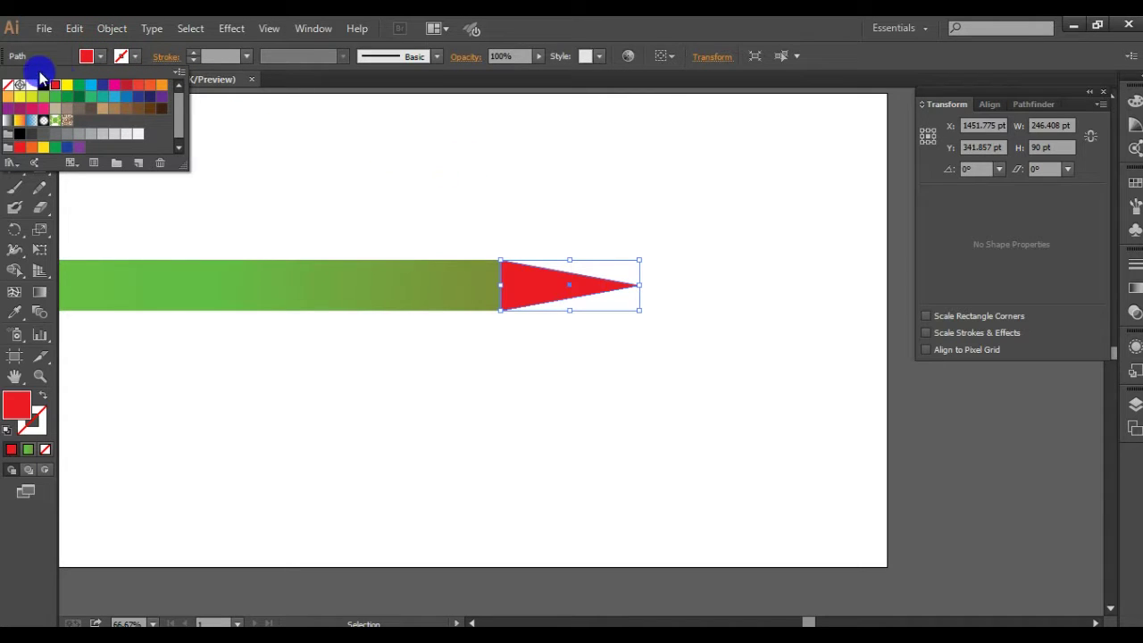
click(41, 87)
click(342, 176)
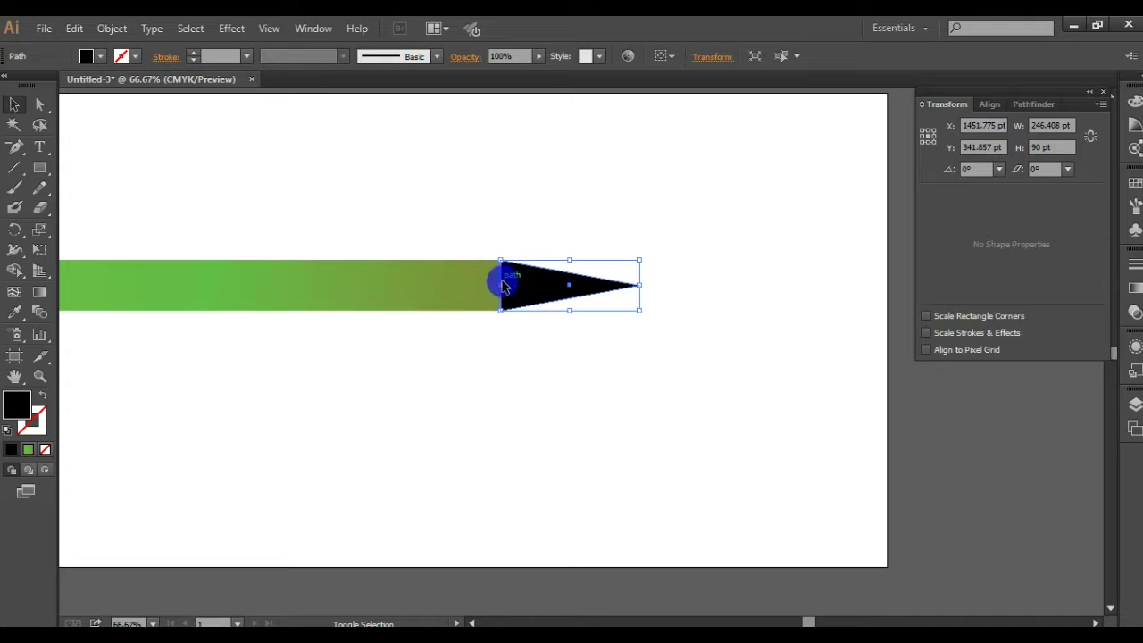
drag(504, 288, 582, 295)
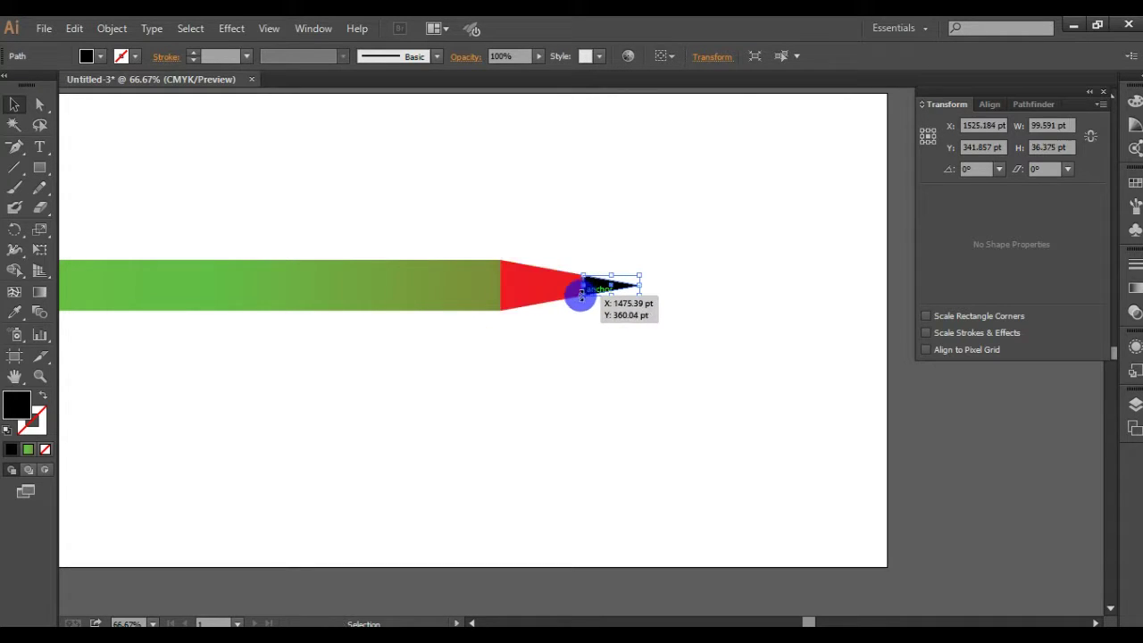
click(652, 234)
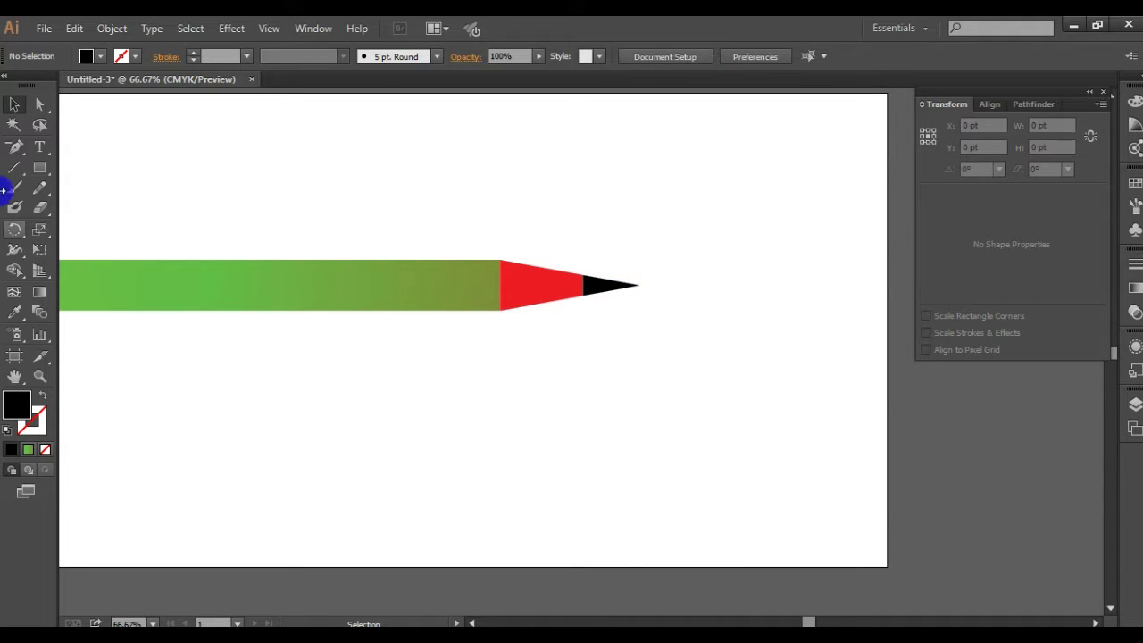
click(446, 205)
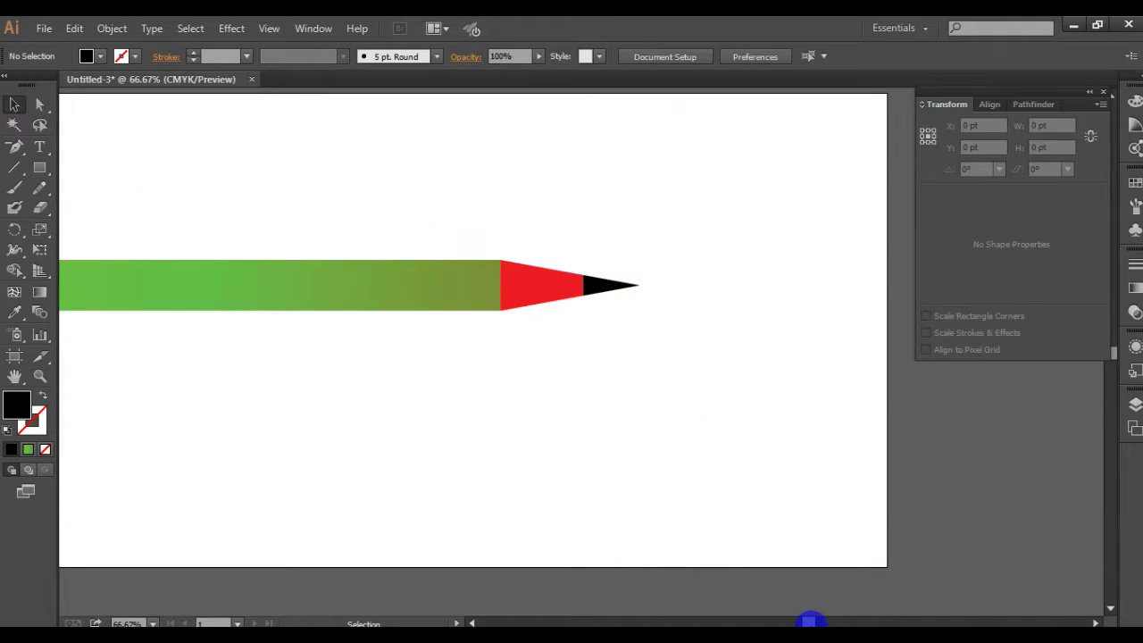
Collapse the Transform panel and group all the pencil pieces.
drag(808, 622, 778, 623)
click(811, 432)
click(1089, 92)
click(1022, 268)
mouse_move(128, 195)
mouse_down()
mouse_move(344, 370)
mouse_move(1025, 403)
mouse_up()
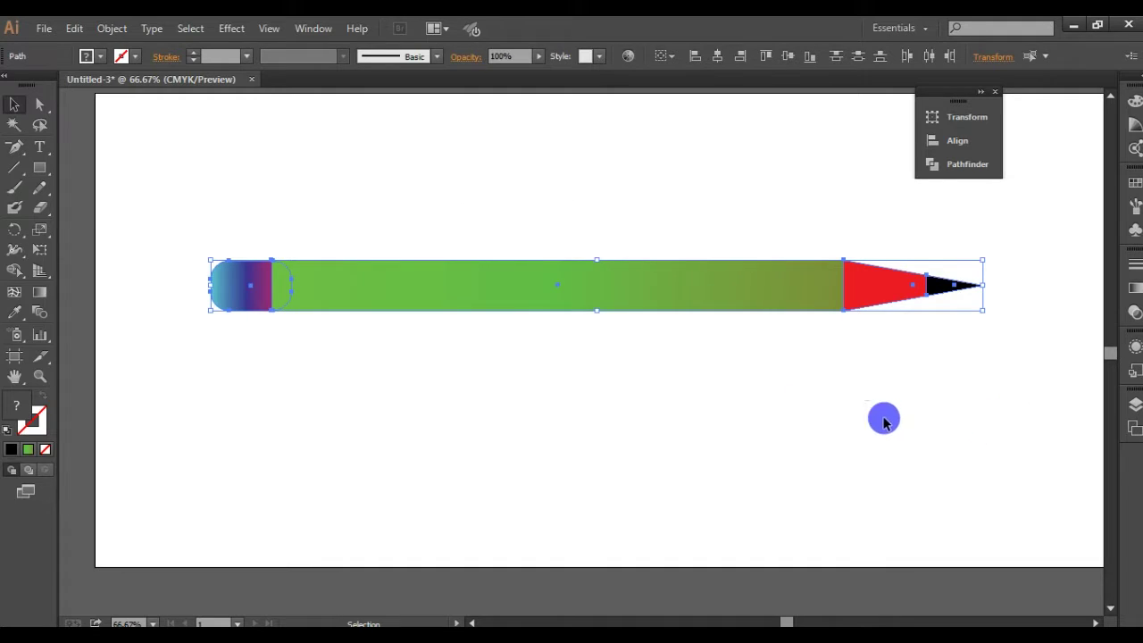
right_click(472, 269)
click(512, 348)
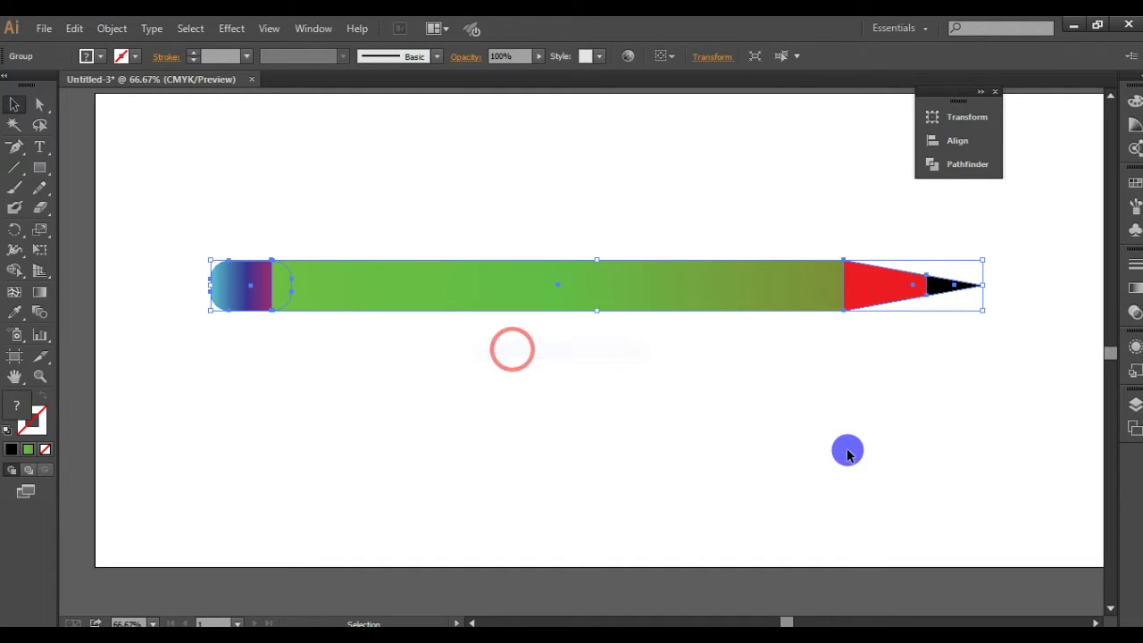
click(847, 453)
click(709, 294)
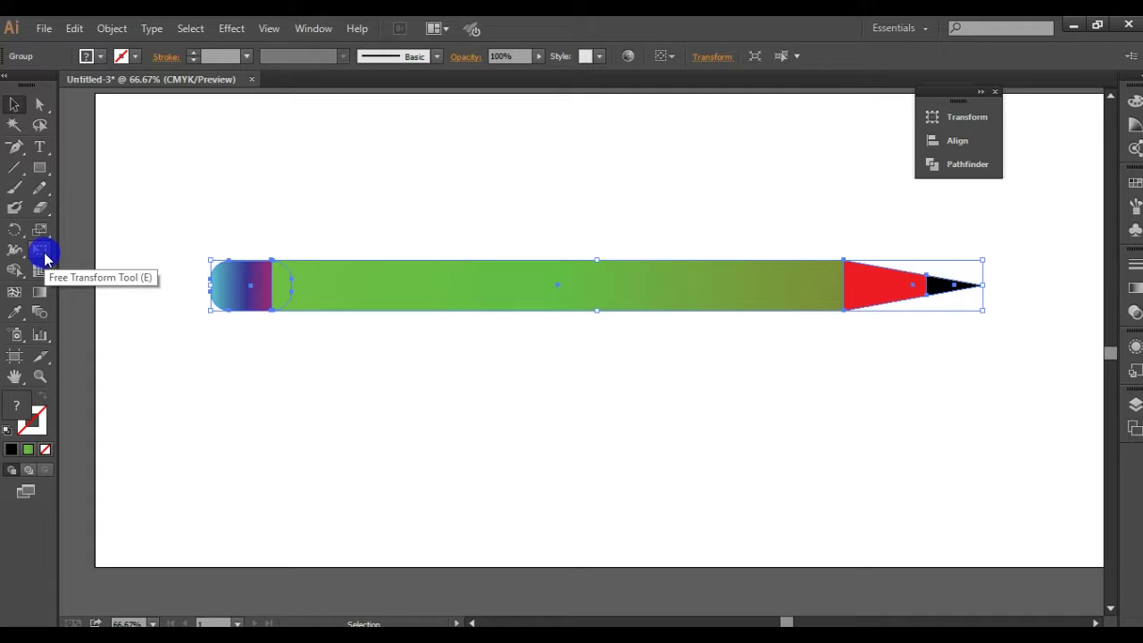
Try Free Transform scaling on the pencil, undoing each attempt to keep its size.
click(45, 258)
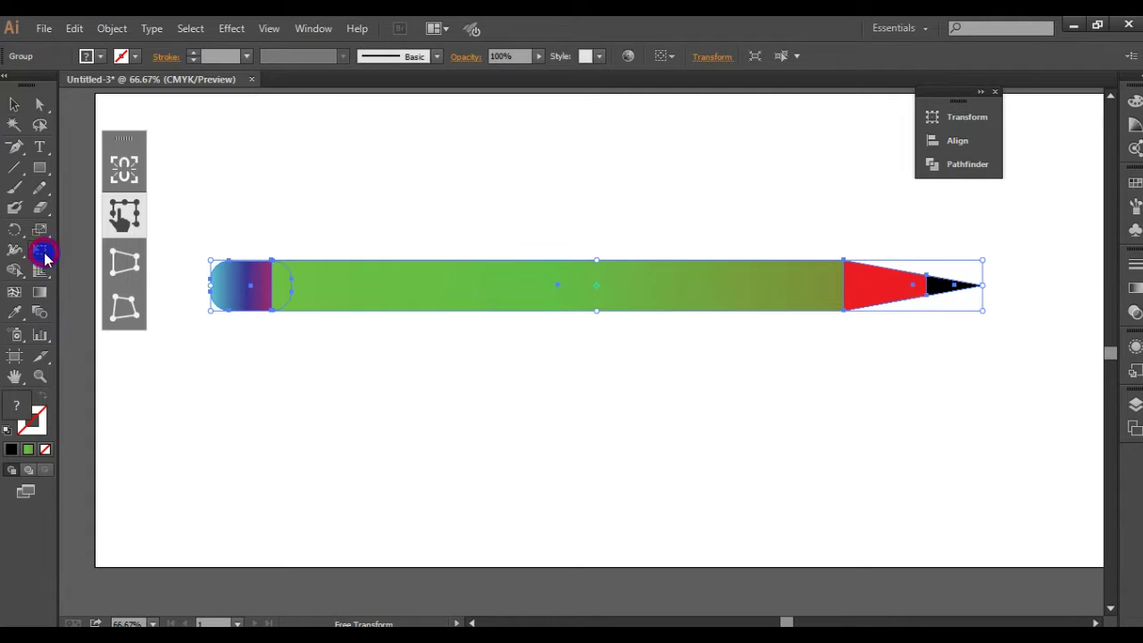
click(124, 214)
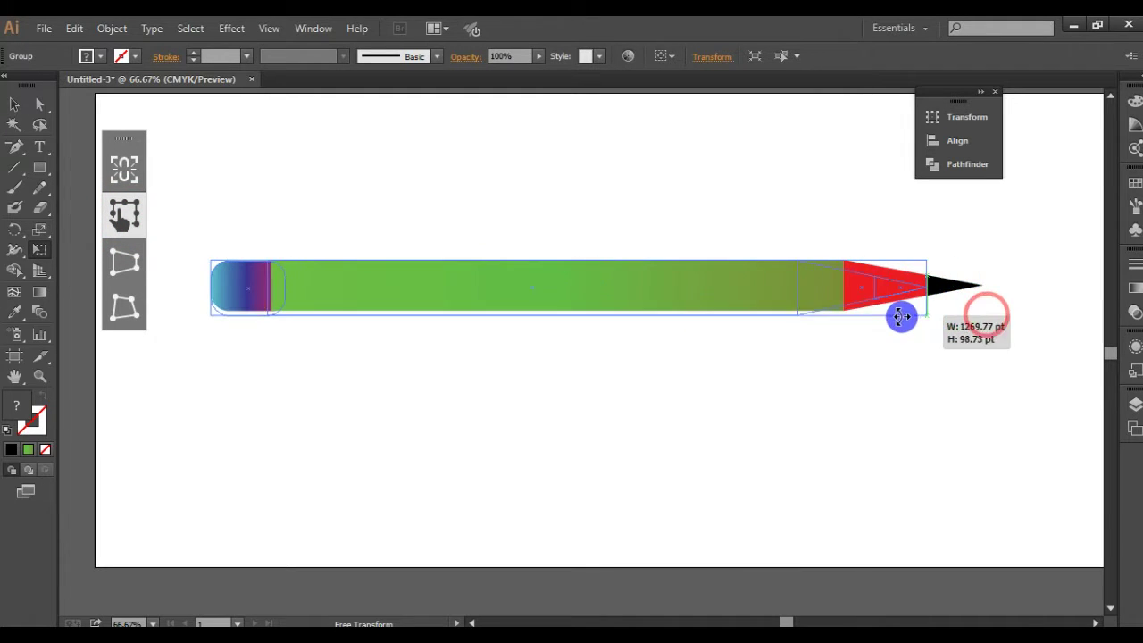
drag(985, 312, 719, 329)
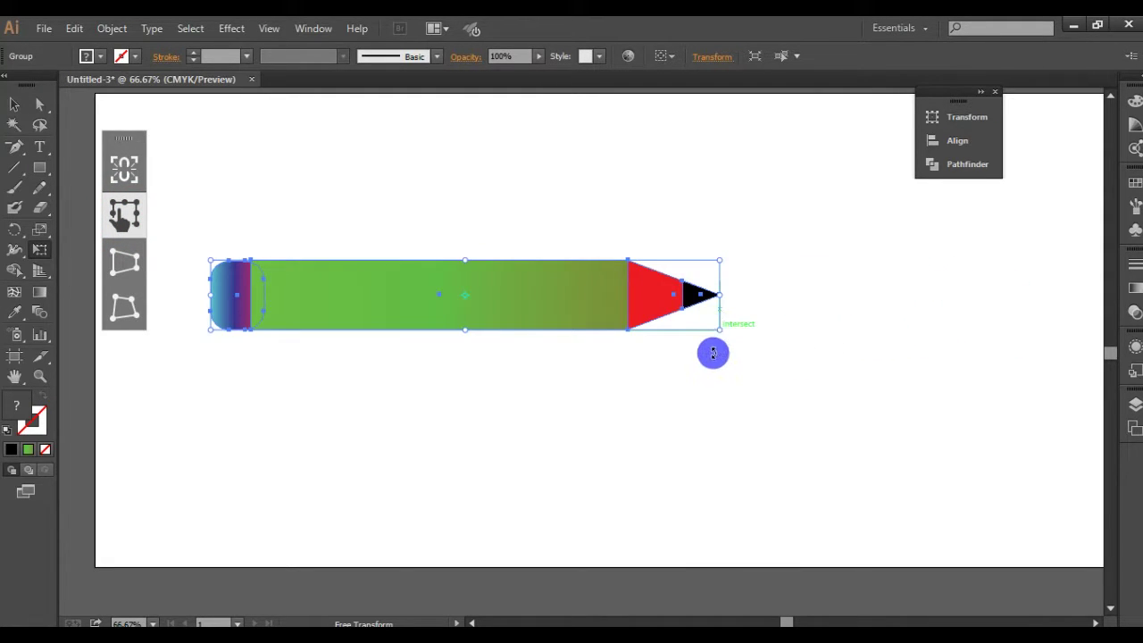
key(ctrl+z)
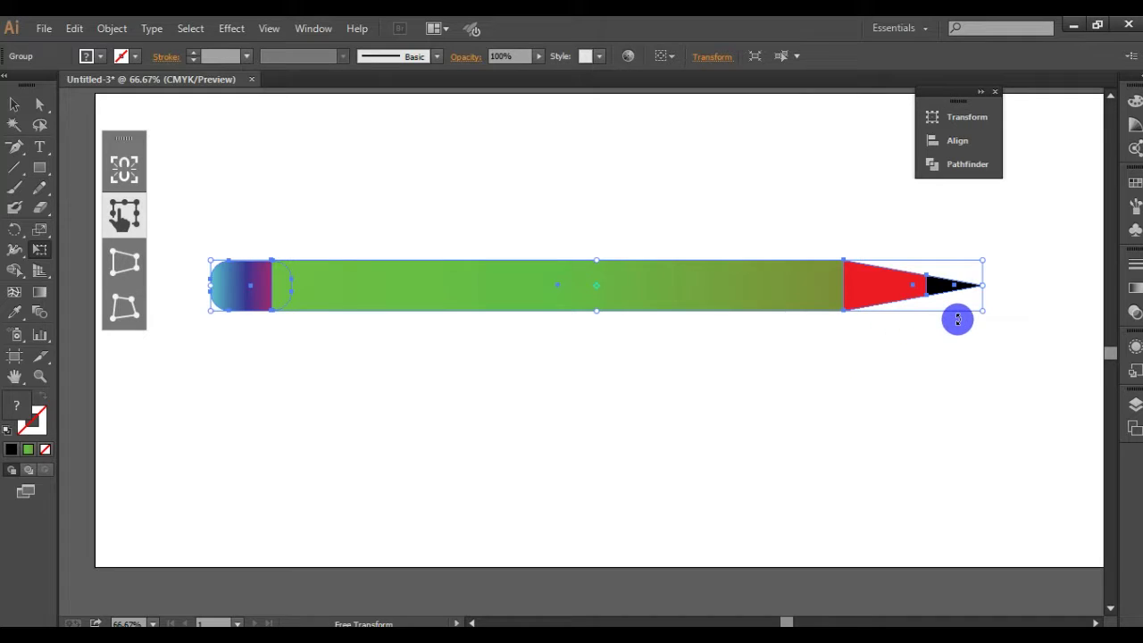
drag(981, 281, 786, 289)
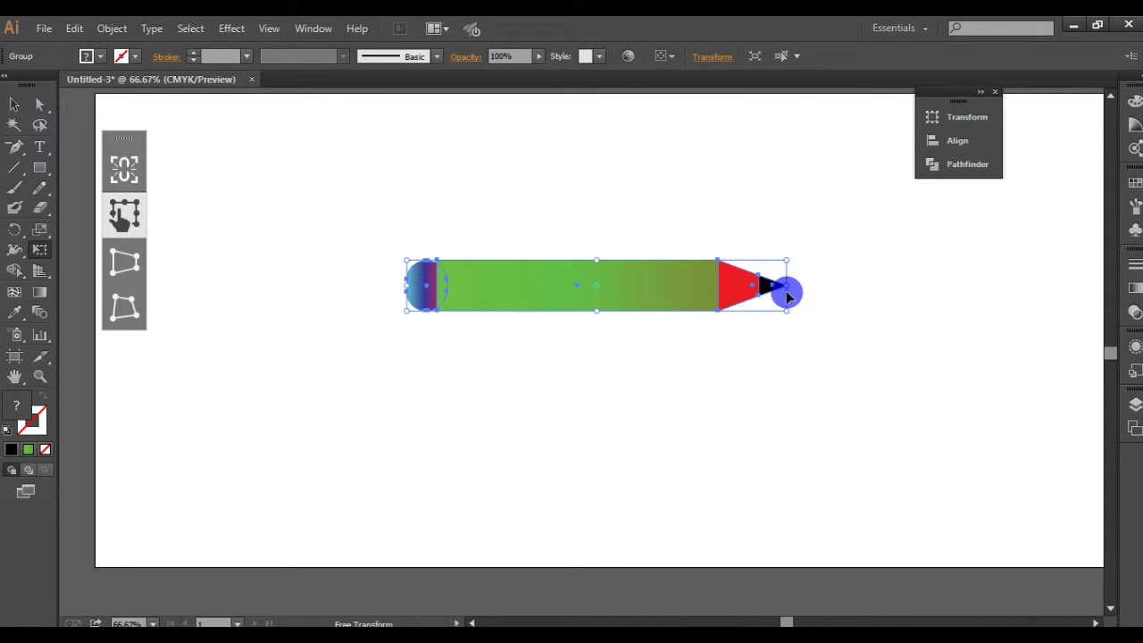
key(ctrl+z)
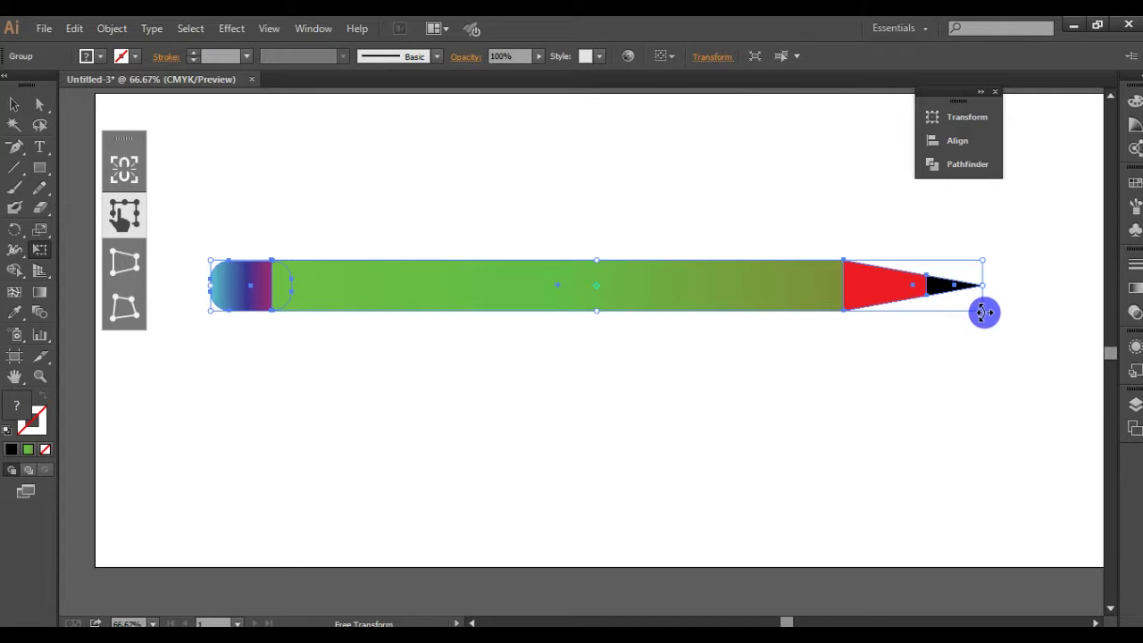
drag(983, 312, 716, 315)
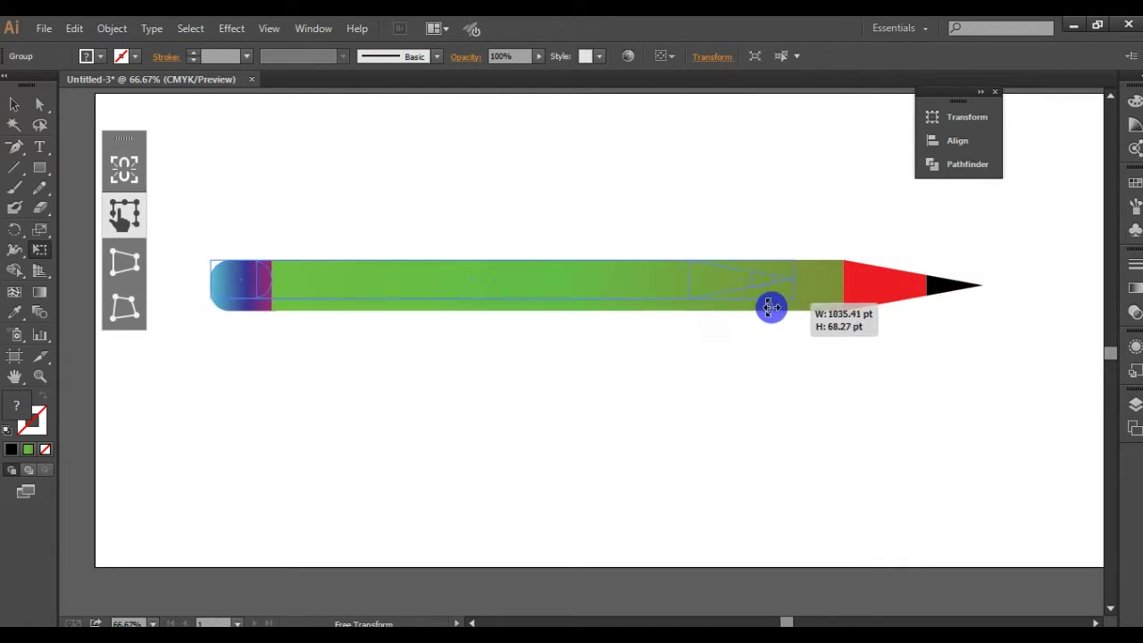
click(728, 402)
key(ctrl+z)
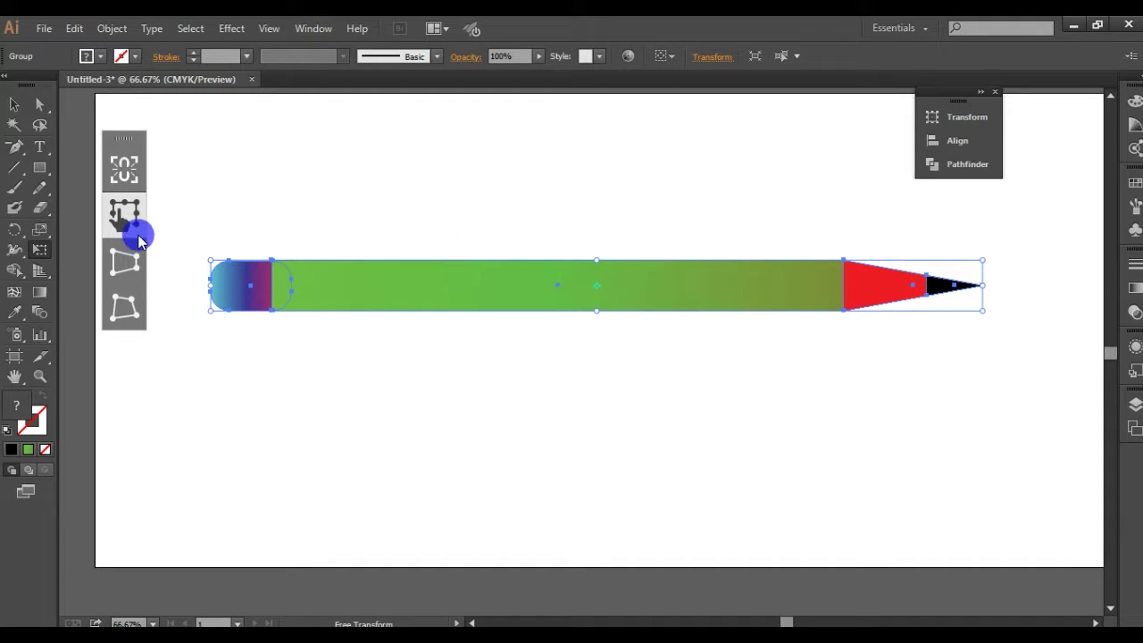
click(13, 109)
Scale the pencil group down and rotate it clockwise into a diagonal.
click(387, 171)
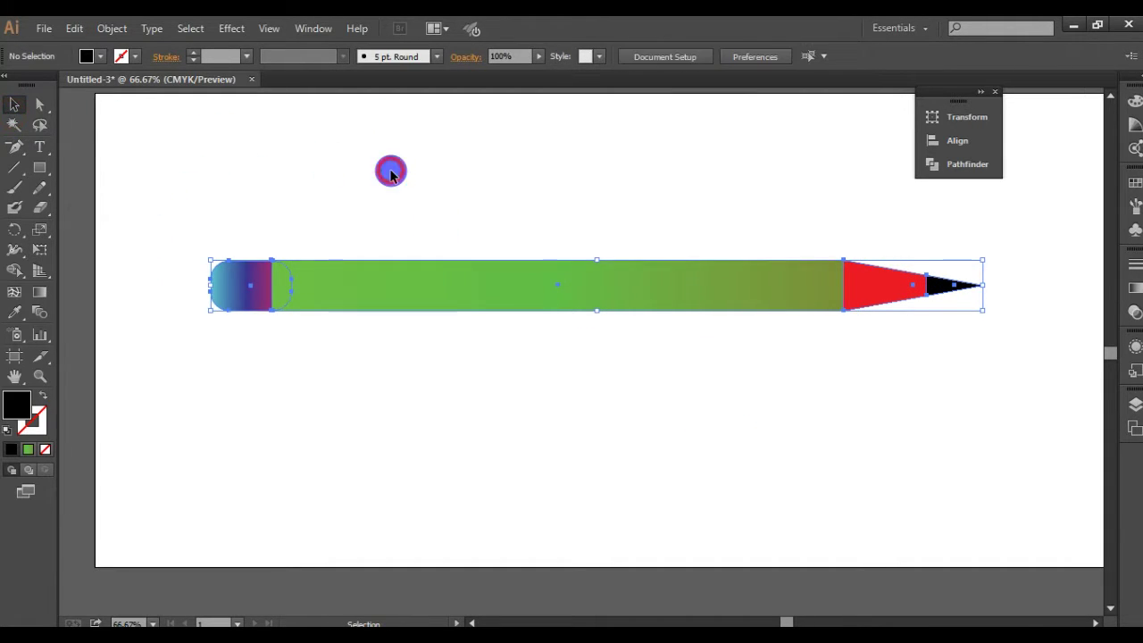
click(767, 284)
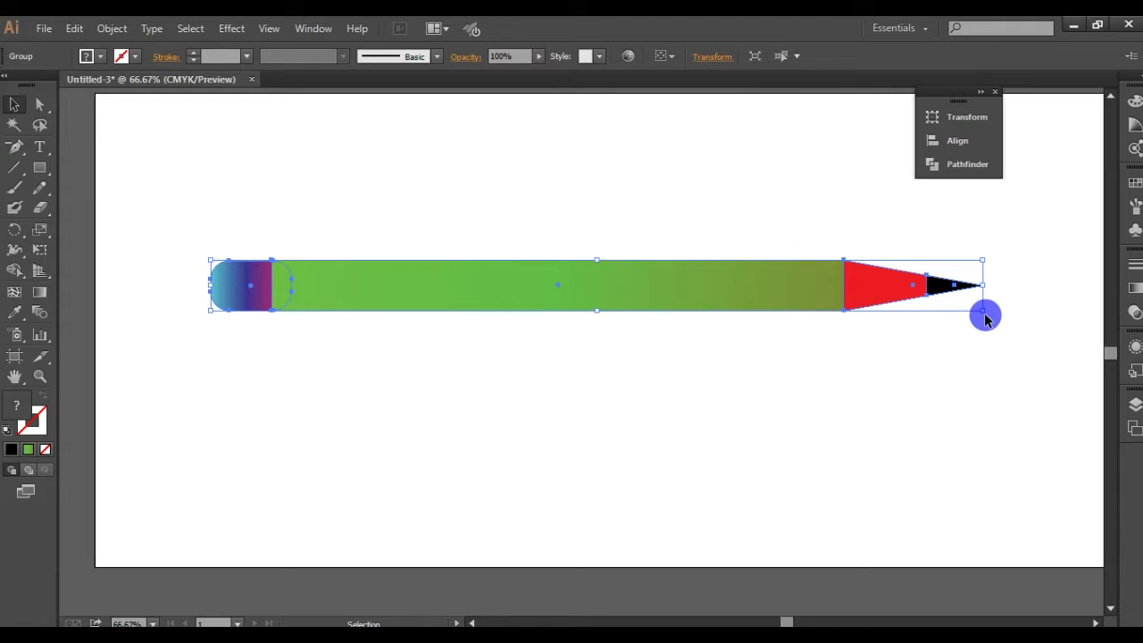
drag(983, 311, 823, 302)
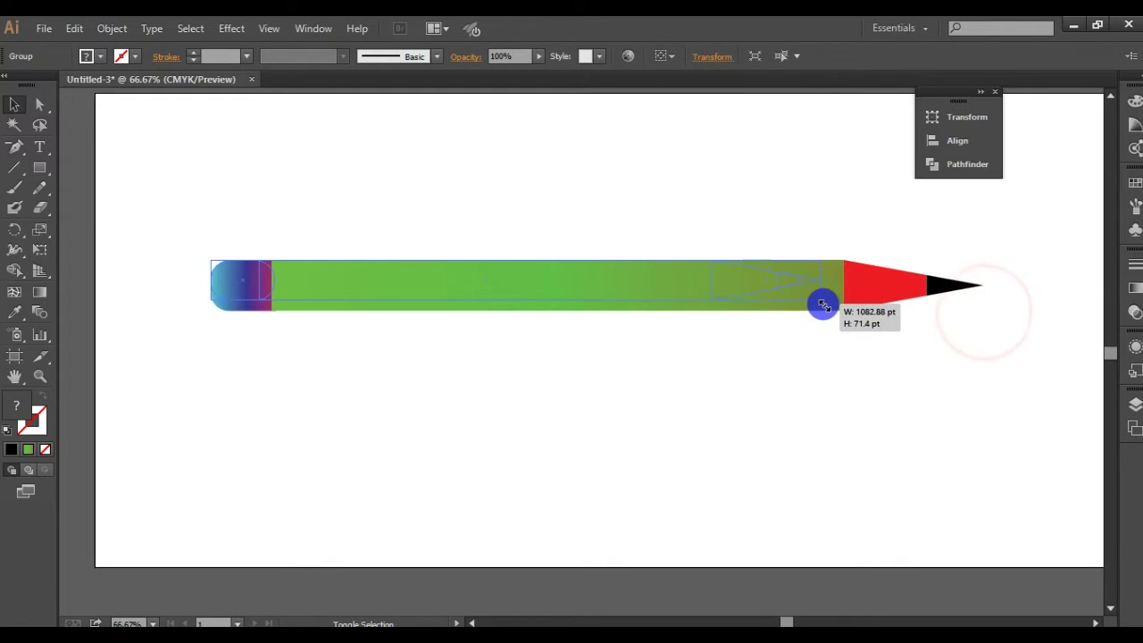
drag(828, 256, 830, 409)
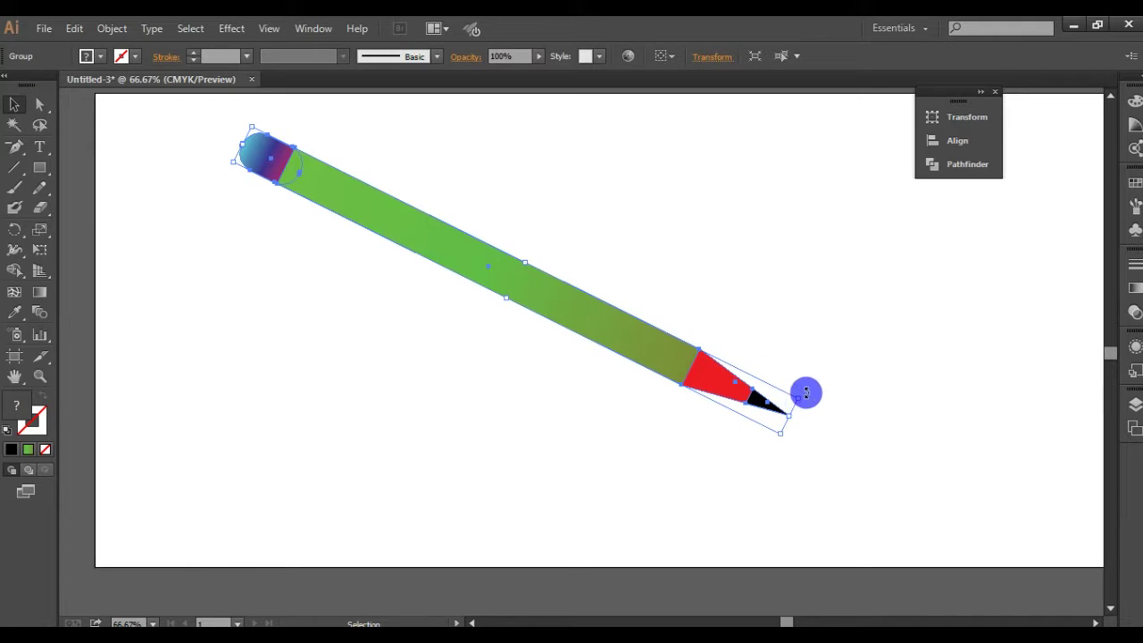
click(809, 324)
Zoom out to 50% and drag a copy of the pencil below and left.
key(ctrl+minus)
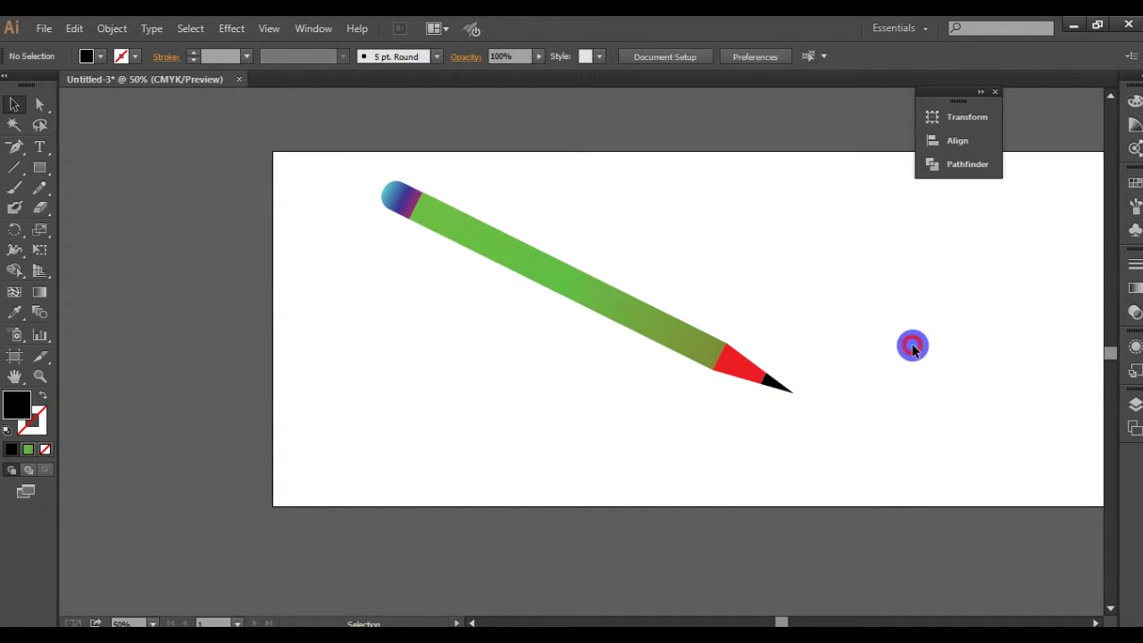
click(647, 324)
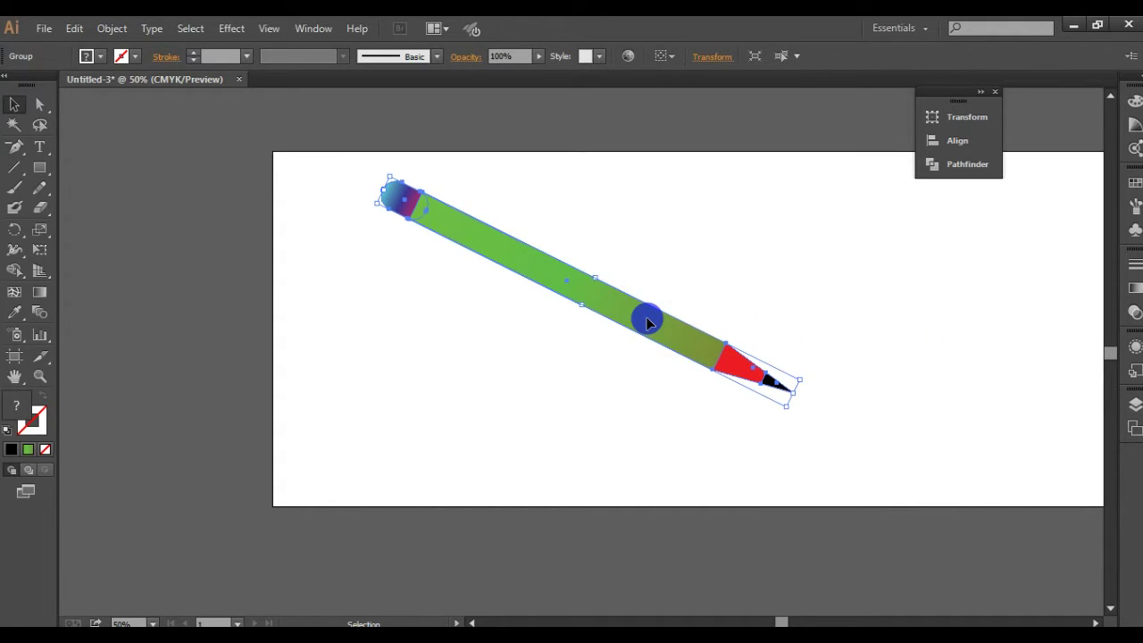
drag(647, 324, 589, 394)
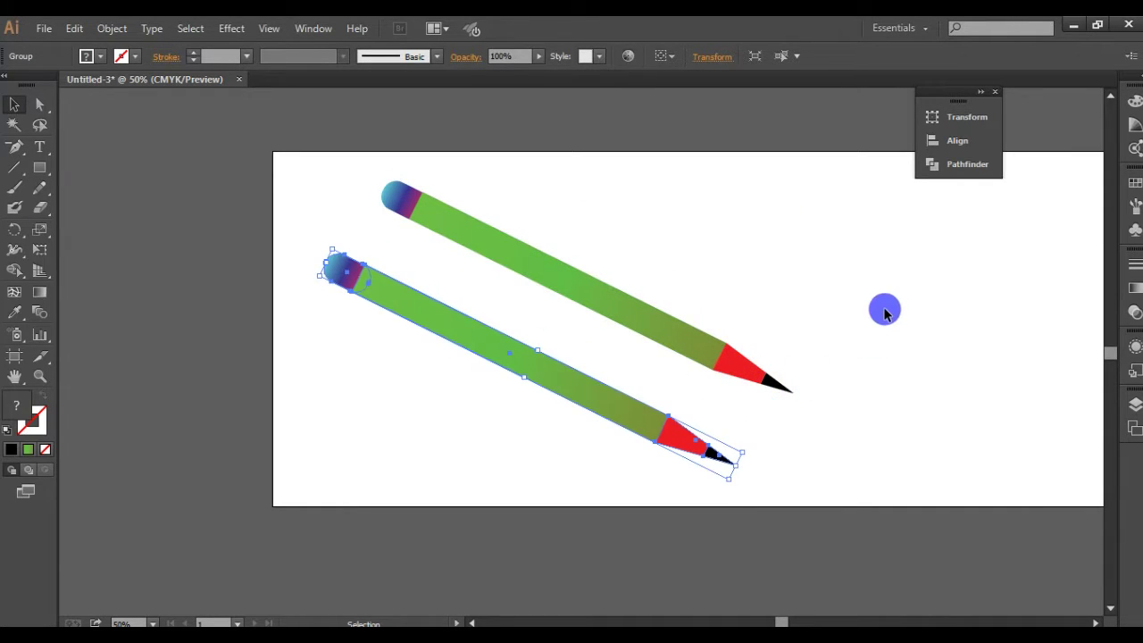
Ungroup the copied lower pencil.
click(884, 313)
click(619, 403)
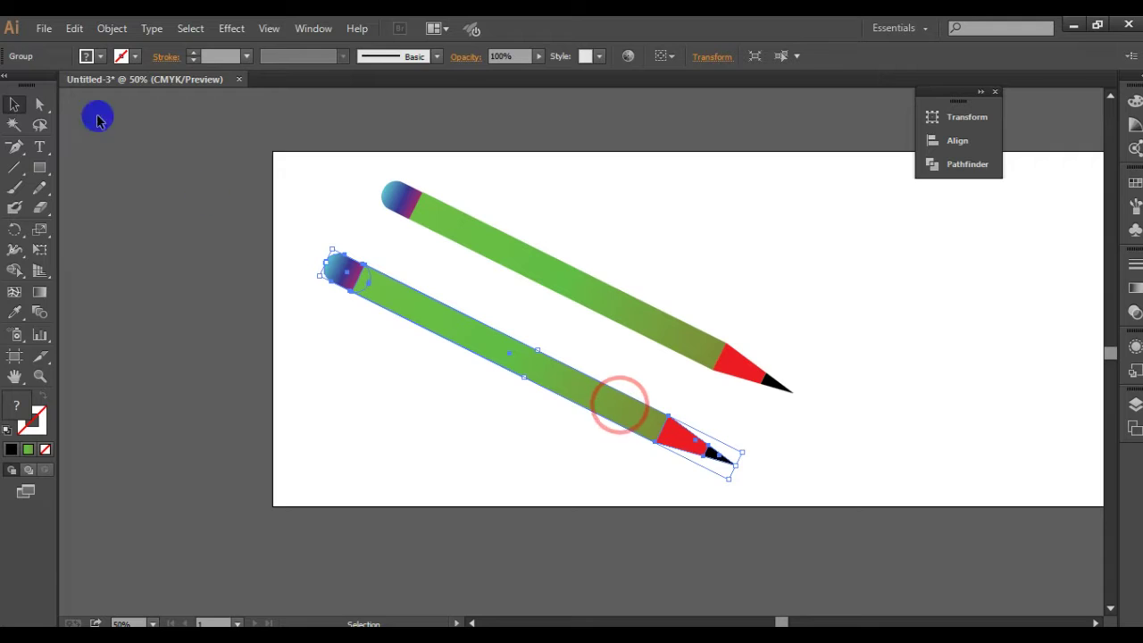
click(100, 68)
click(375, 323)
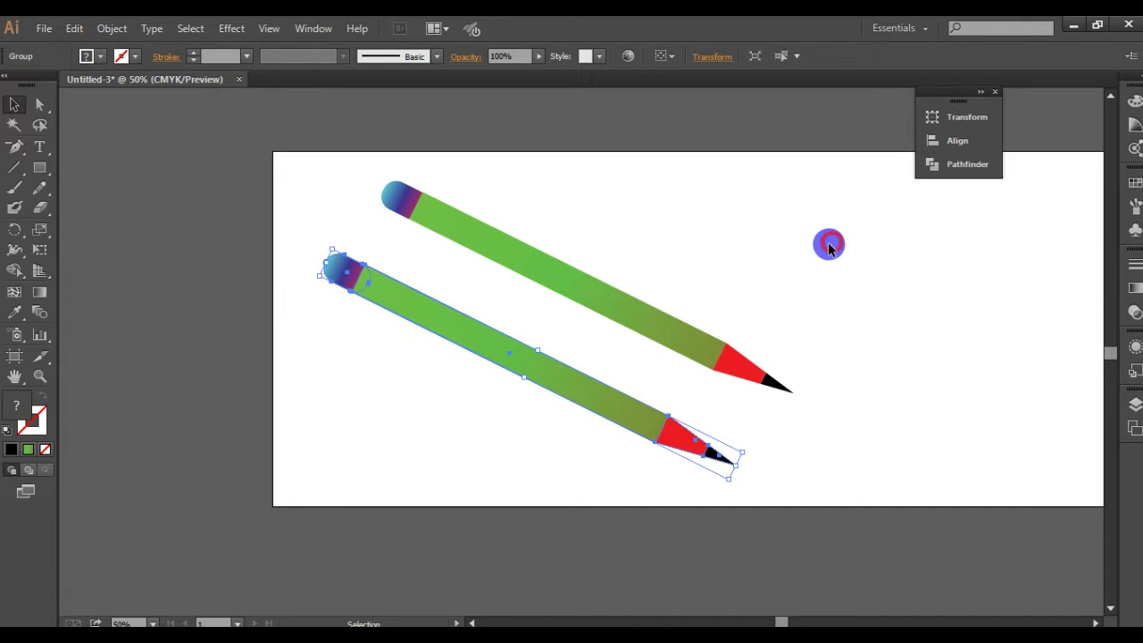
right_click(488, 345)
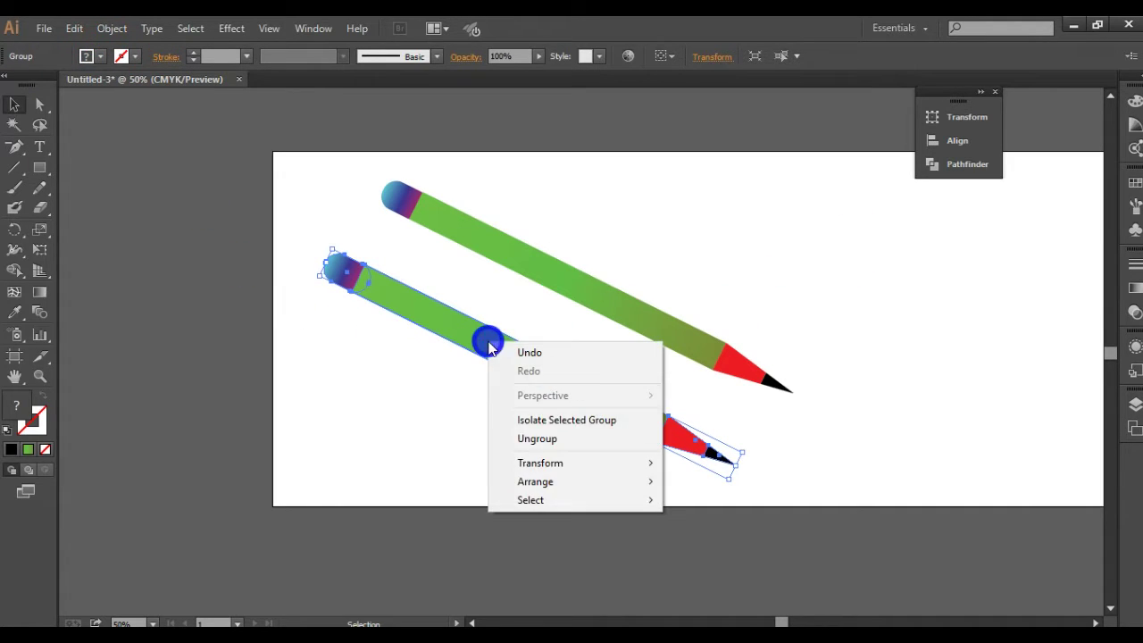
click(536, 438)
Fill the lower copy's body with the Orange, Yellow gradient.
click(824, 211)
click(485, 348)
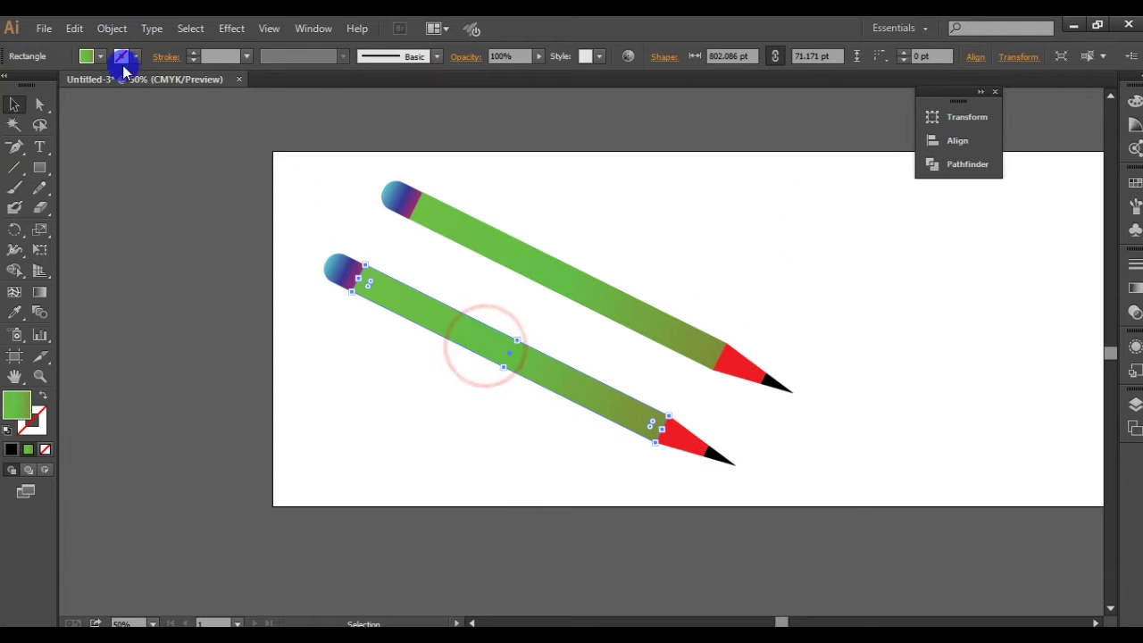
click(100, 56)
click(19, 125)
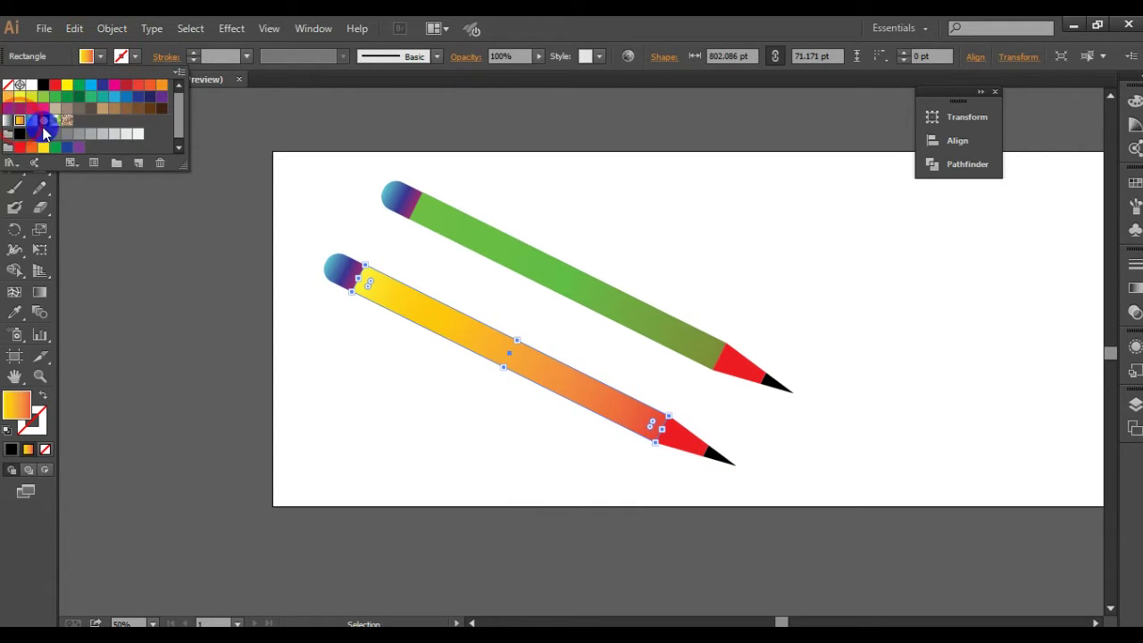
click(720, 224)
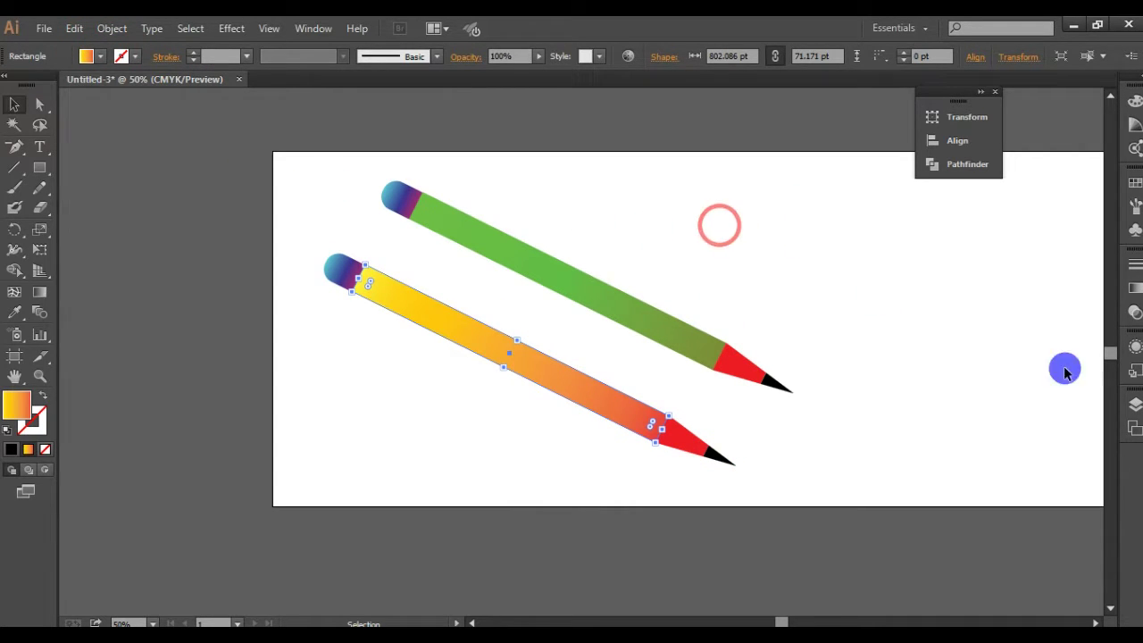
click(944, 409)
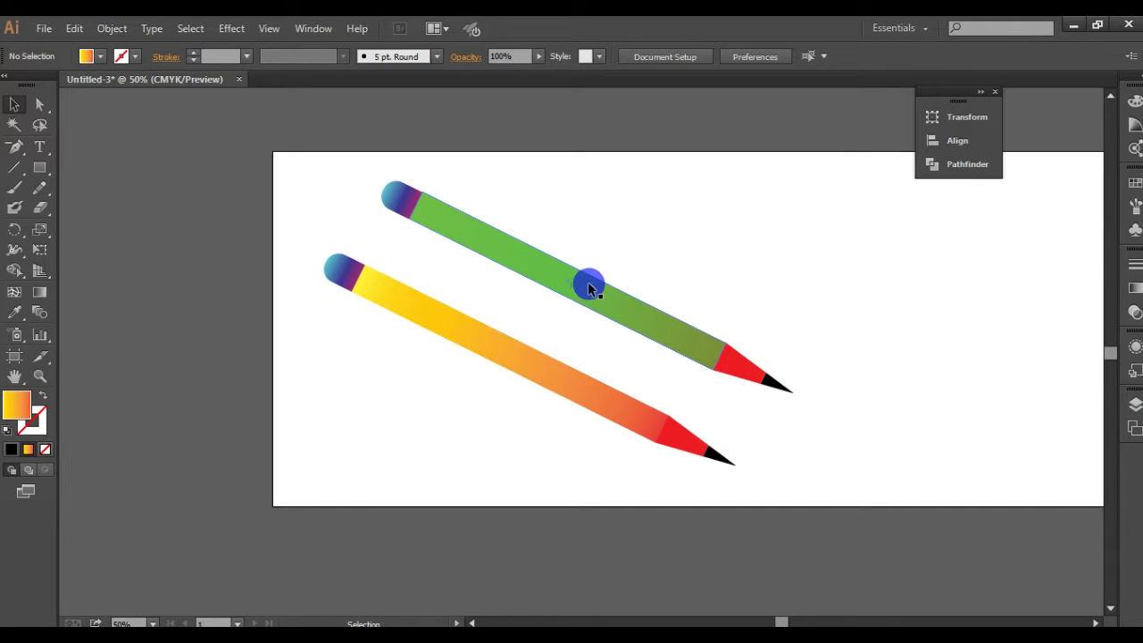
drag(591, 294, 758, 277)
Copy the green pencil up and right, ungroup it, and give its body a white-to-black gradient.
key(ctrl+z)
drag(656, 332, 790, 306)
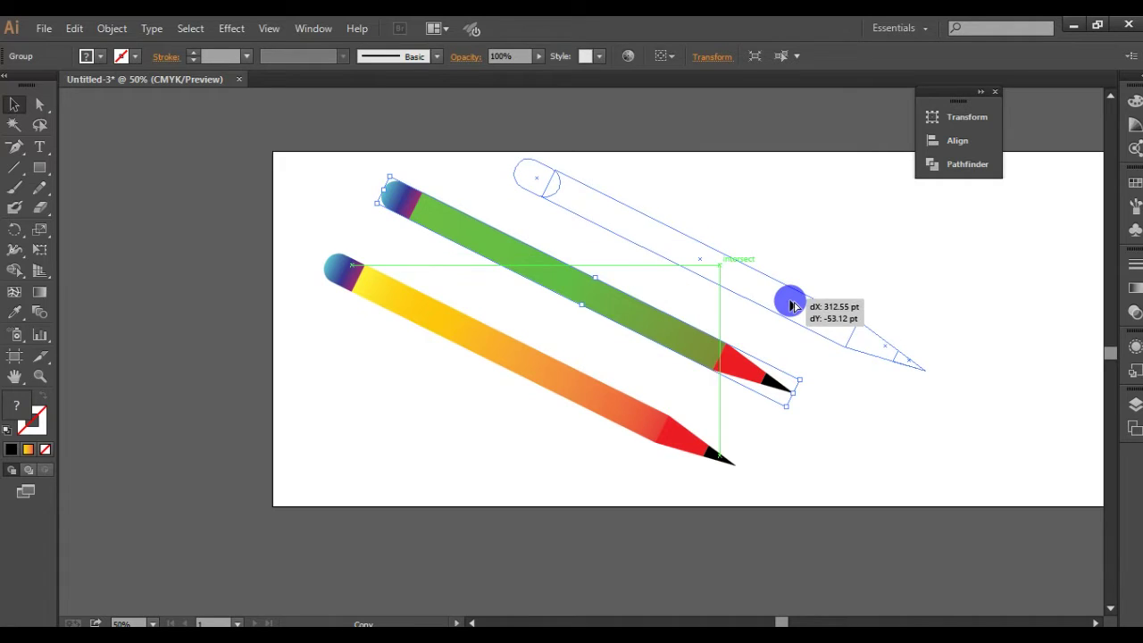
right_click(790, 304)
click(841, 395)
click(776, 301)
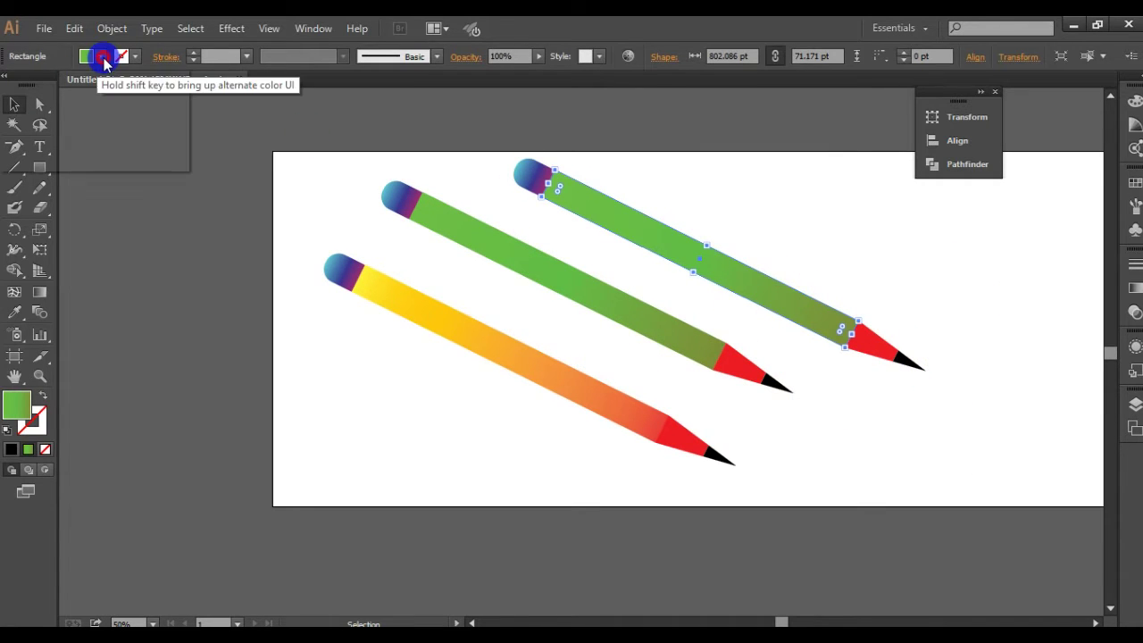
click(103, 58)
click(7, 120)
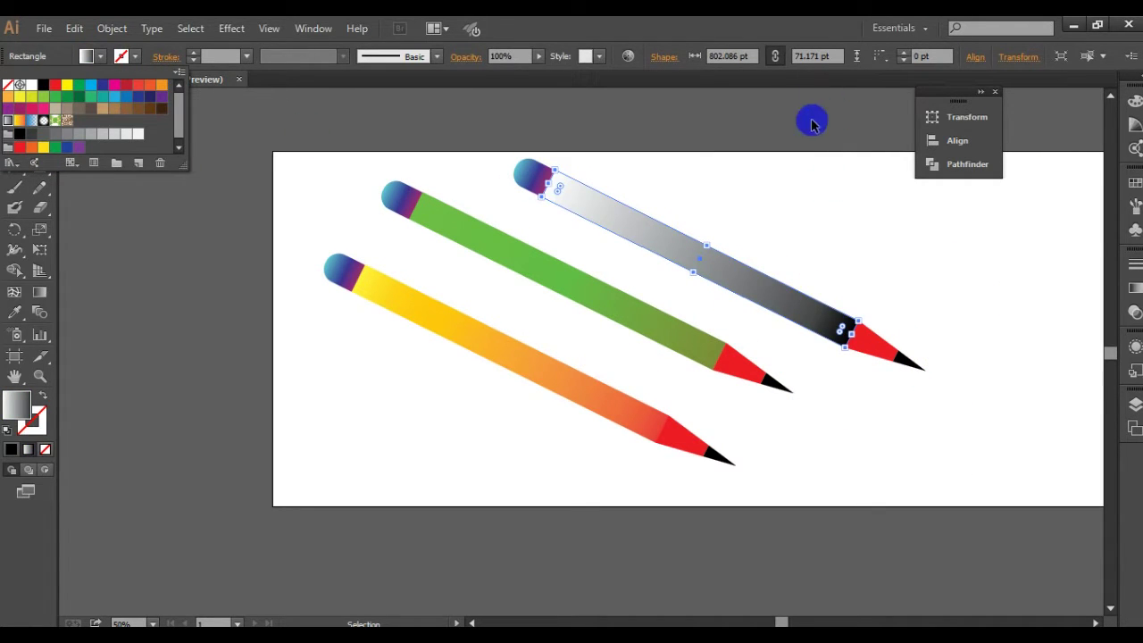
click(942, 91)
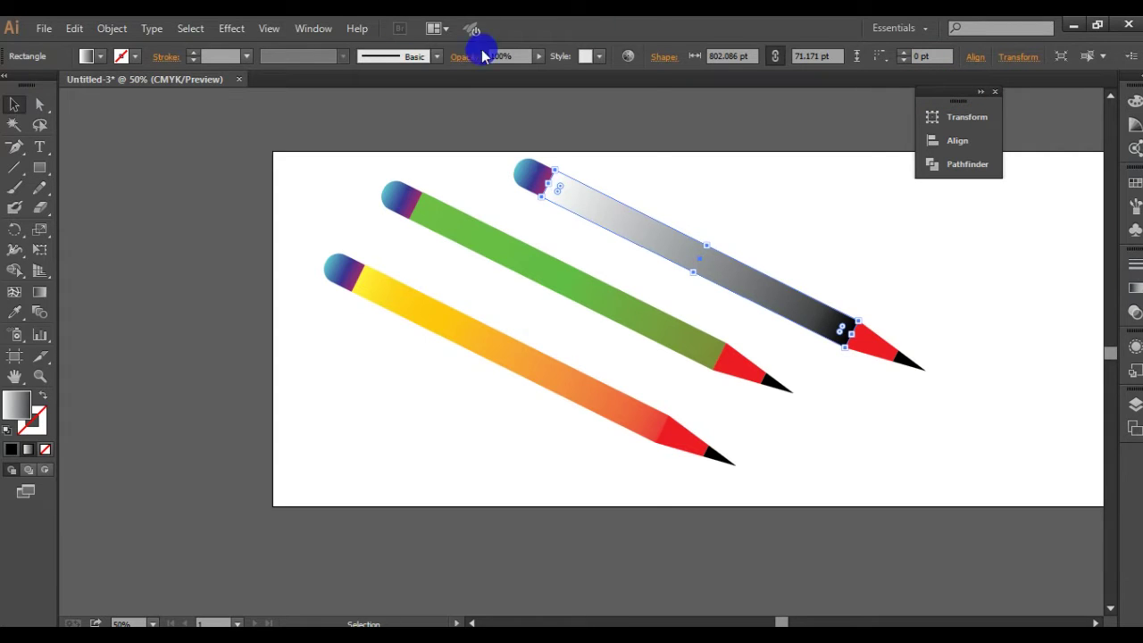
click(313, 28)
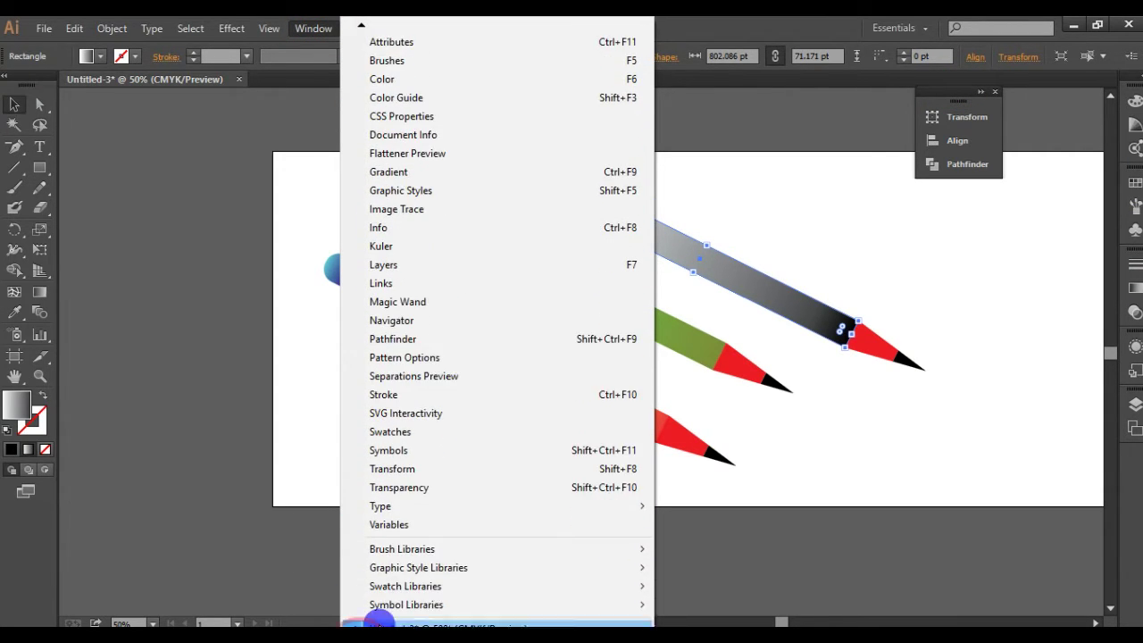
In the third pencil's body gradient, set the left stop to crimson red.
click(425, 182)
click(1002, 384)
click(919, 382)
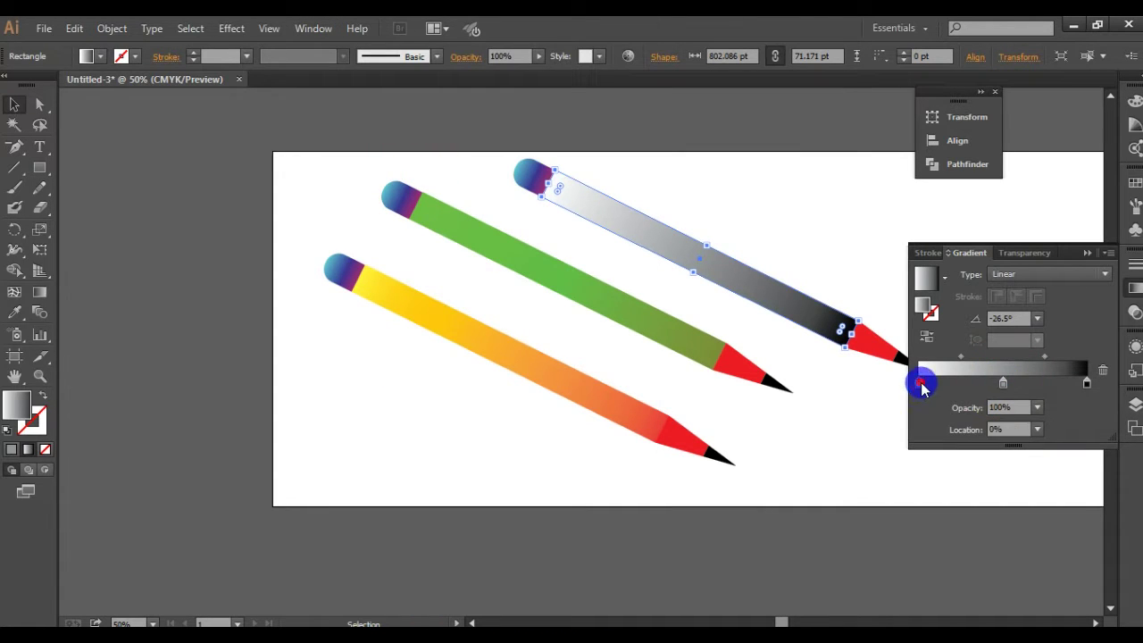
double_click(920, 382)
click(966, 553)
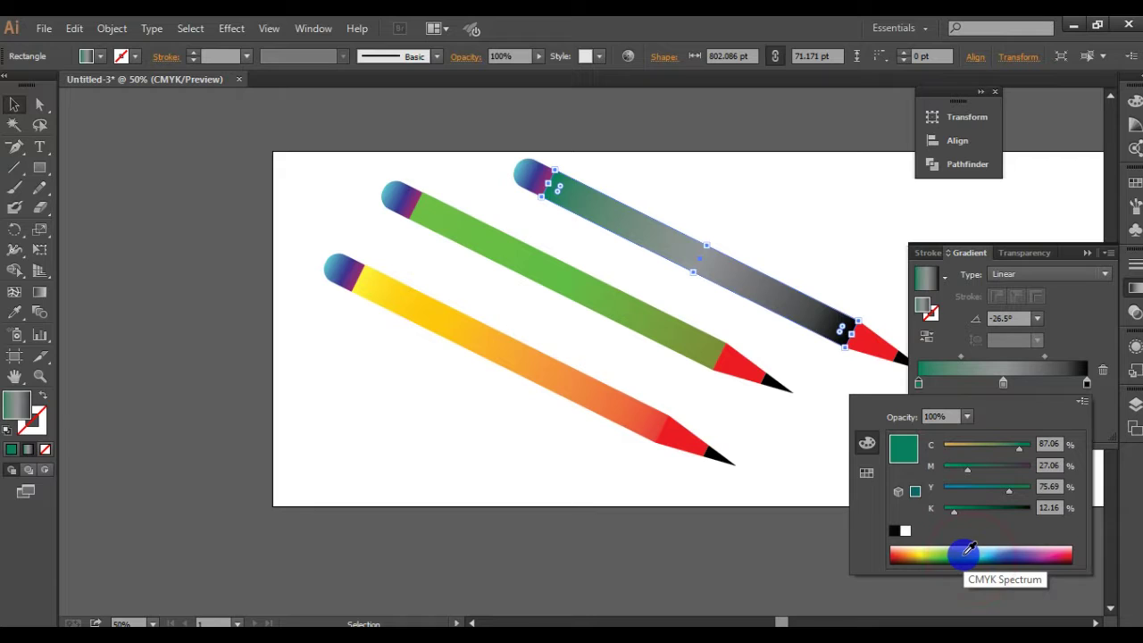
click(1056, 555)
click(1065, 556)
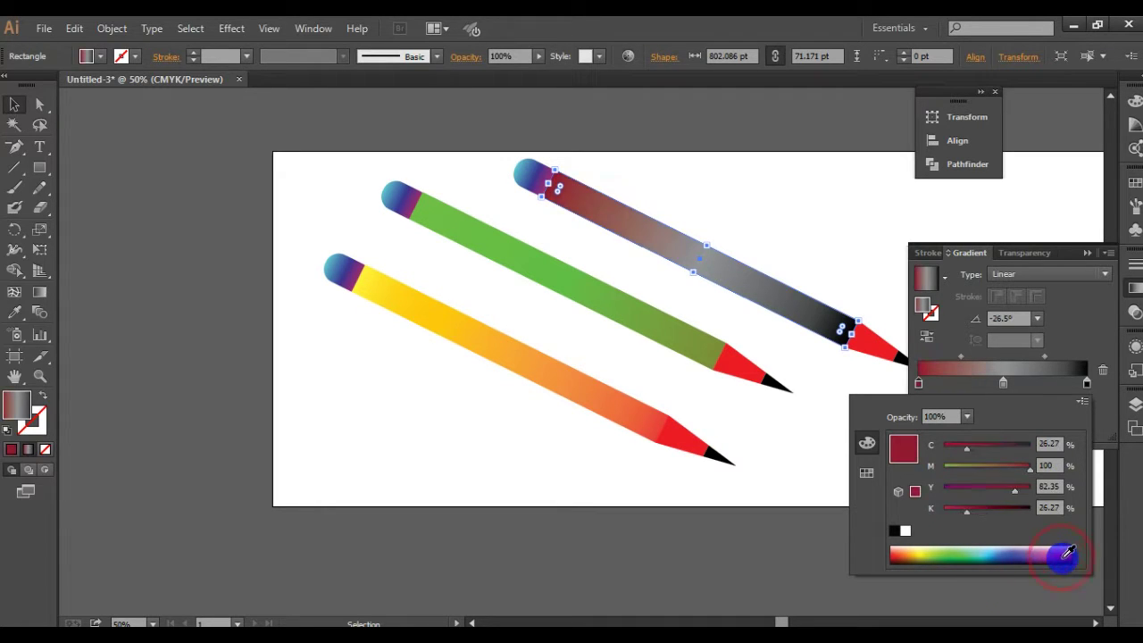
Make the middle gradient stop orange-red and the right stop yellow-green, then move the Gradient panel aside.
double_click(1003, 382)
click(898, 553)
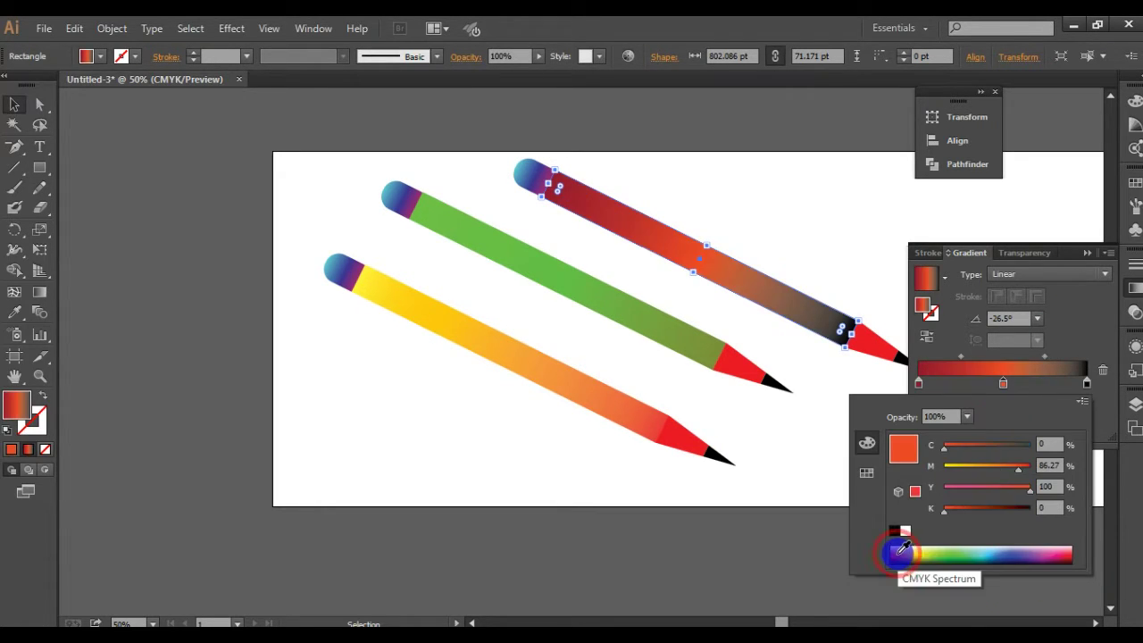
double_click(1087, 382)
click(927, 554)
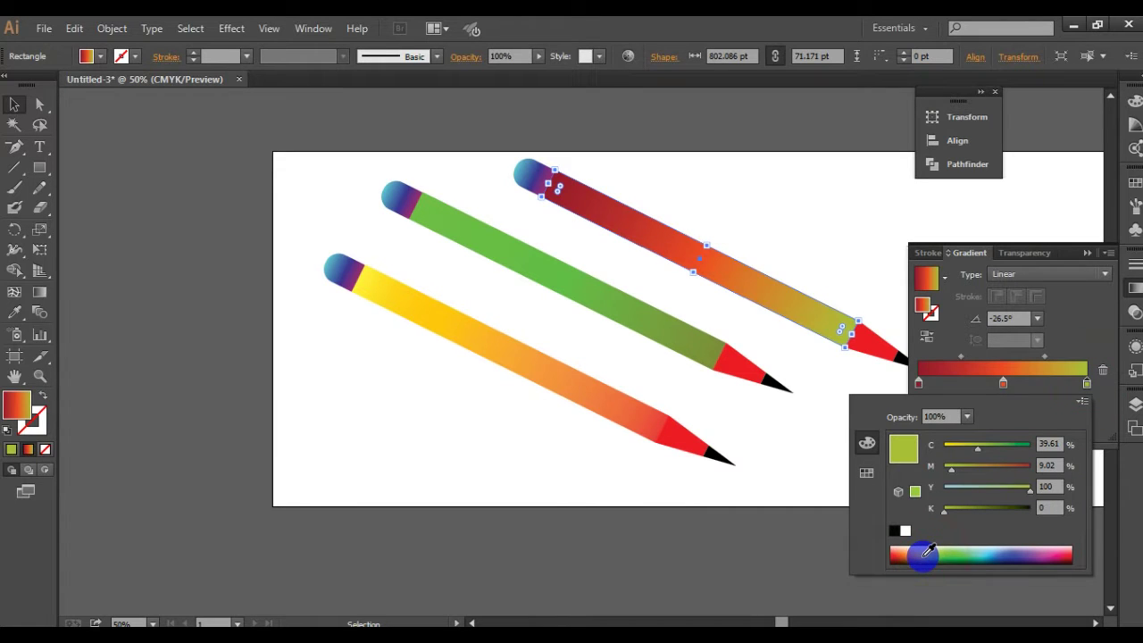
click(814, 560)
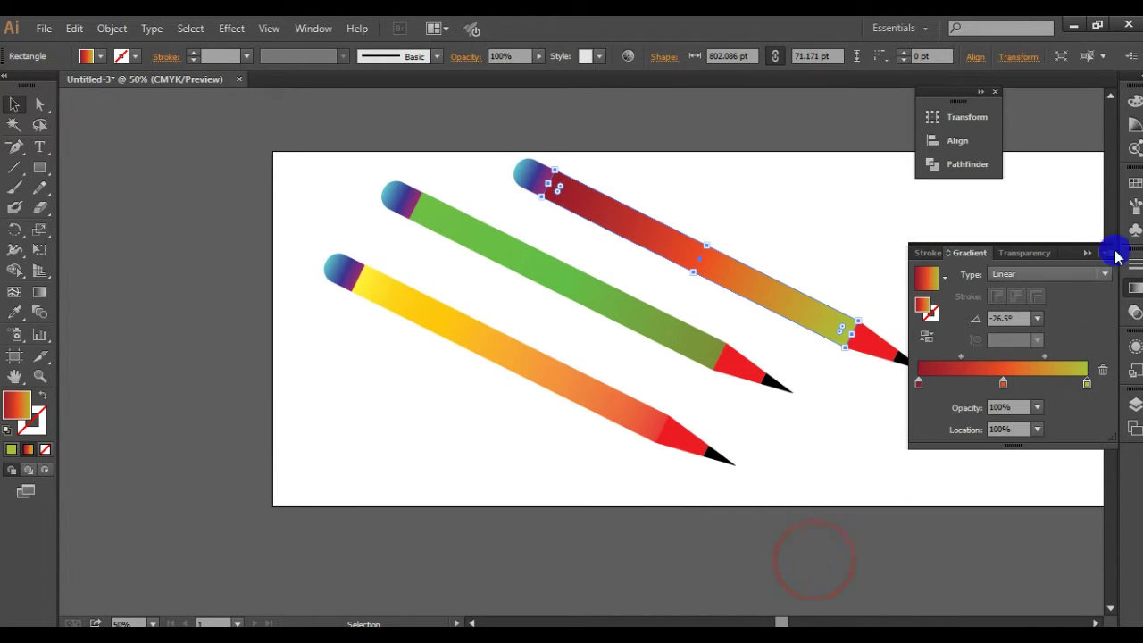
drag(1072, 255, 234, 110)
click(342, 124)
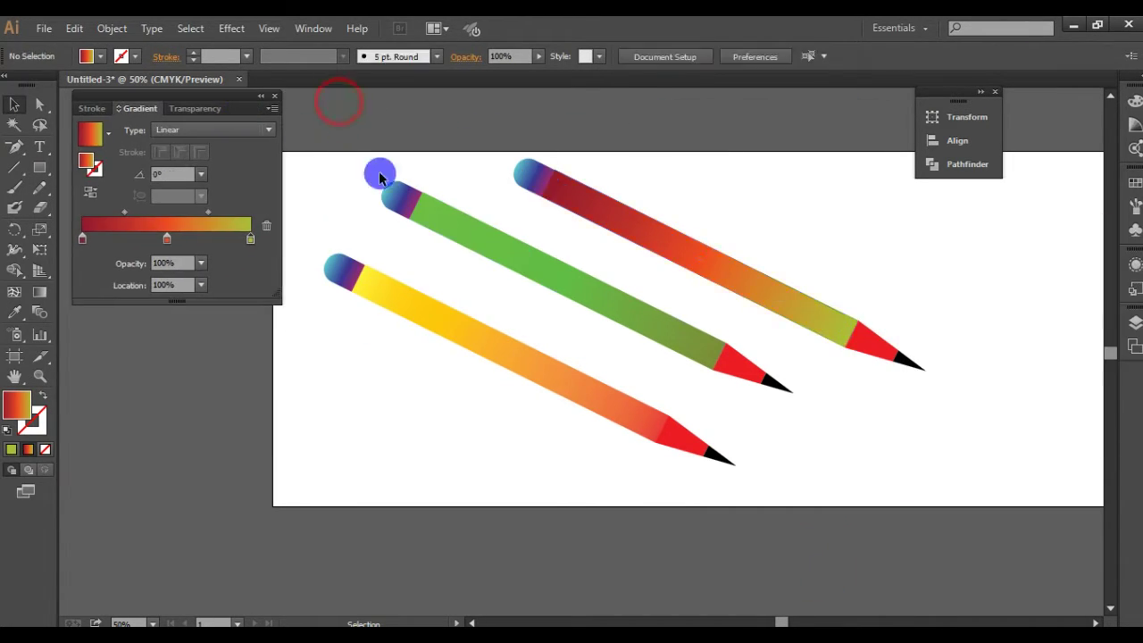
Briefly expand and collapse the Transform and alignment panels.
click(981, 93)
click(259, 96)
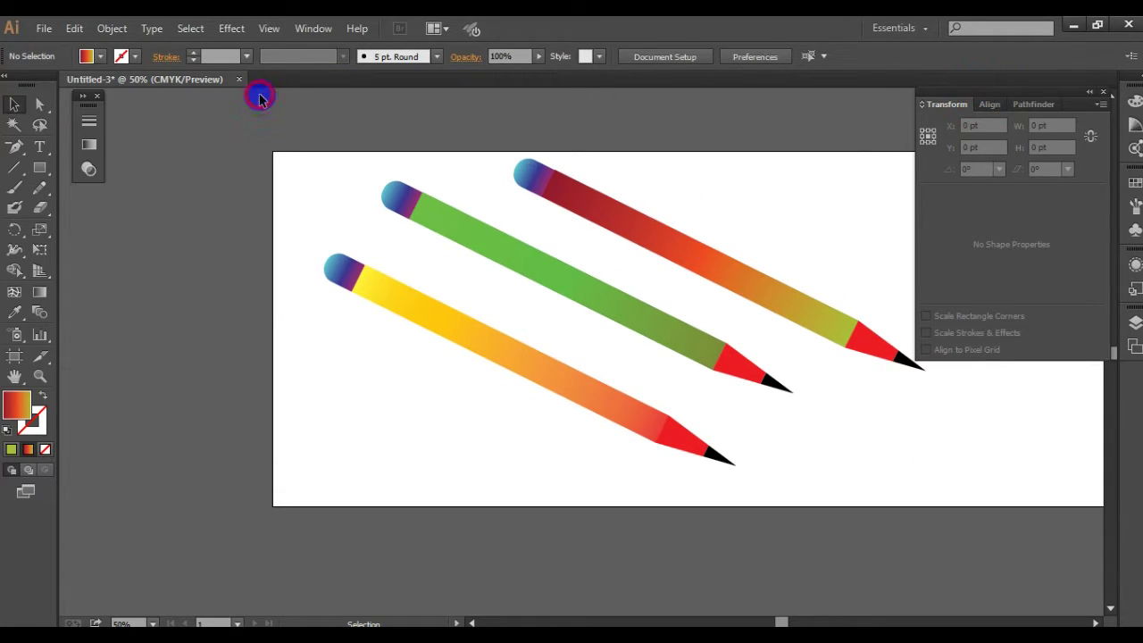
click(1090, 96)
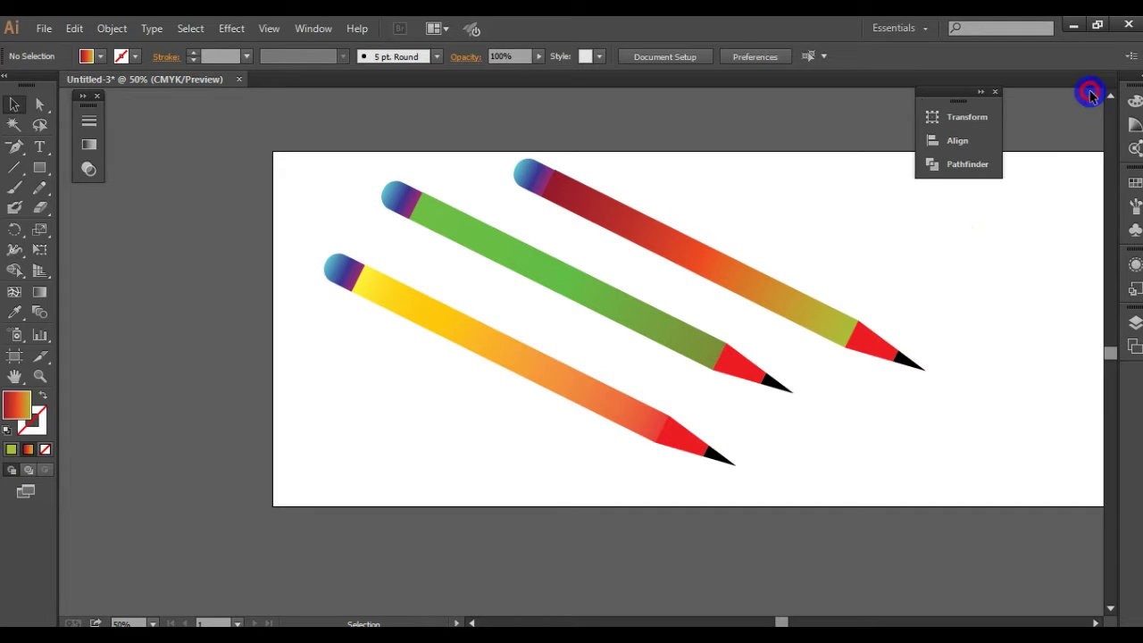
click(983, 93)
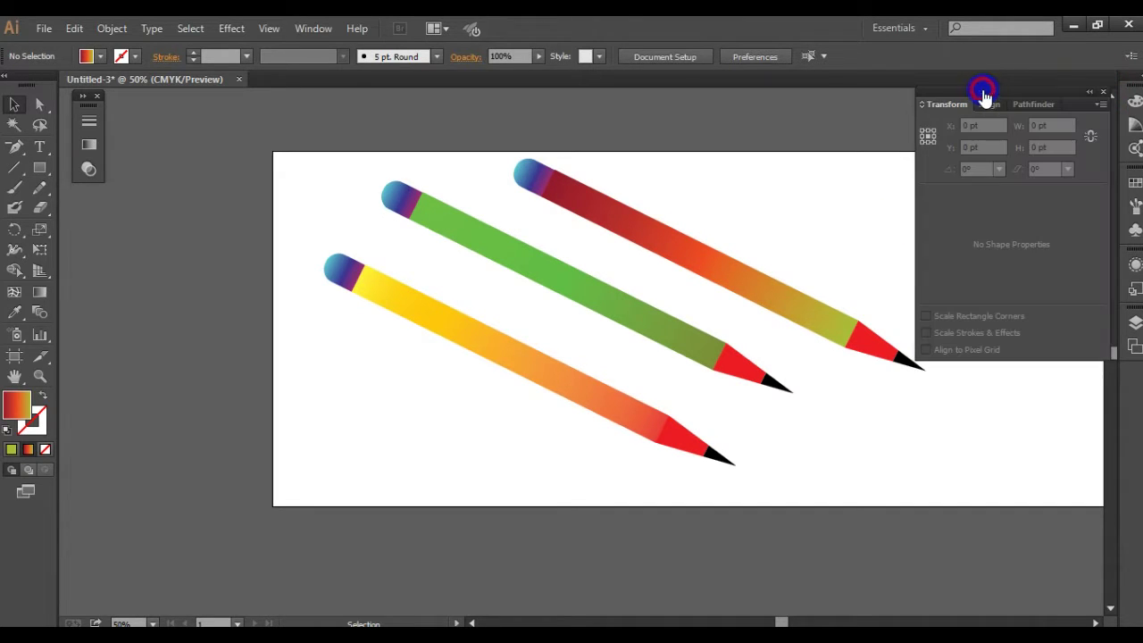
click(1091, 93)
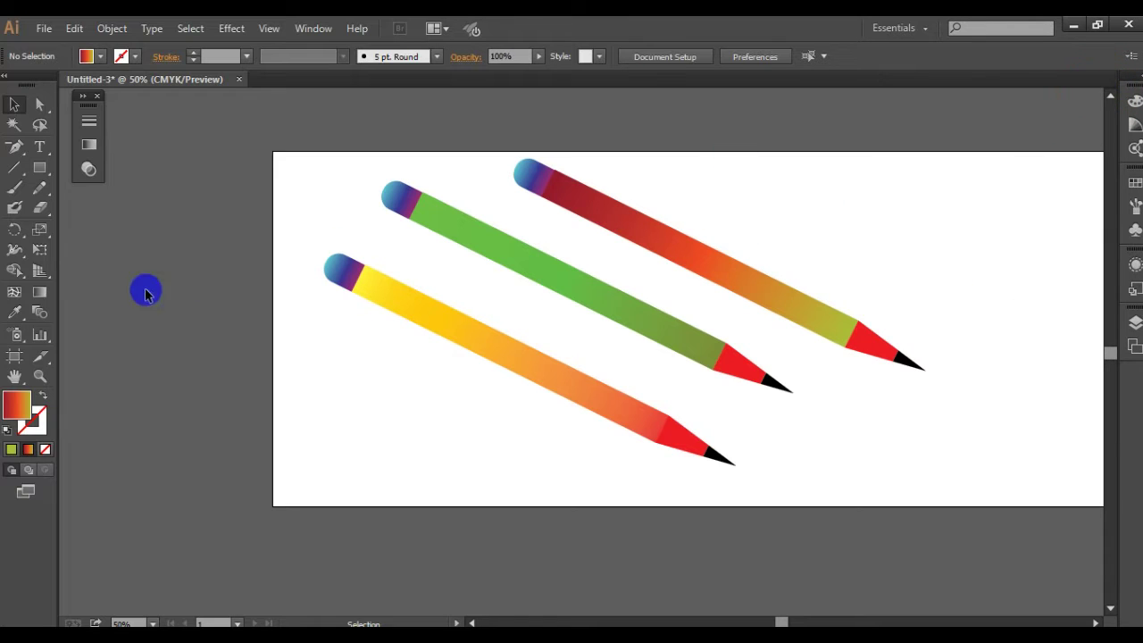
With the Artboard tool, extend the artboard left, up and down to about 2419 × 1162 pt.
click(17, 358)
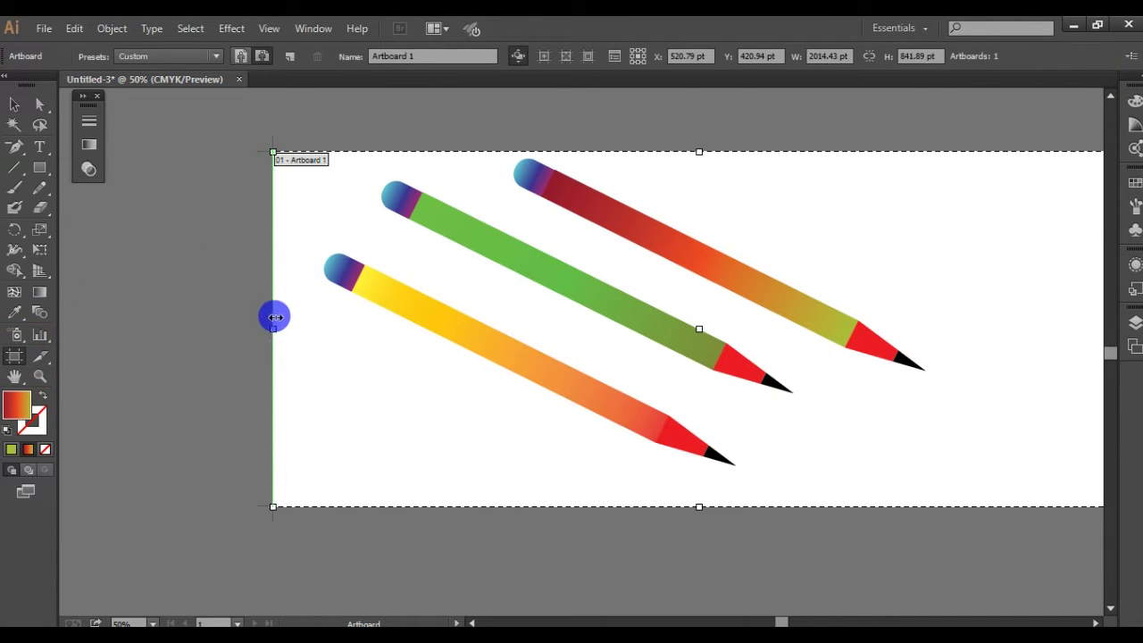
drag(273, 332, 102, 331)
drag(613, 151, 613, 104)
drag(612, 505, 601, 594)
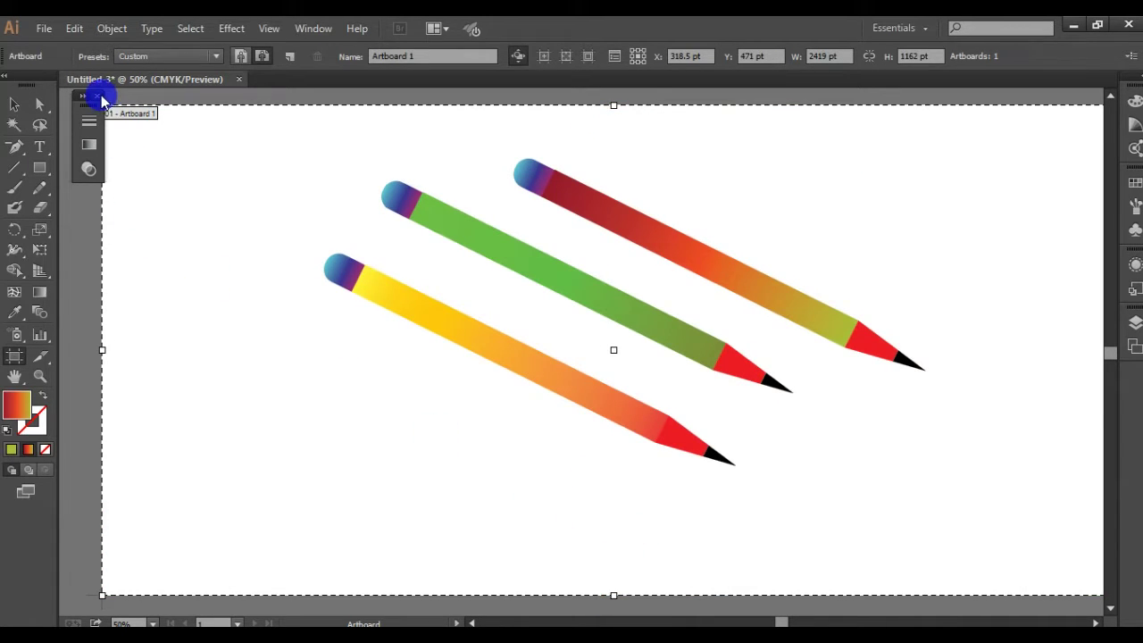
click(14, 104)
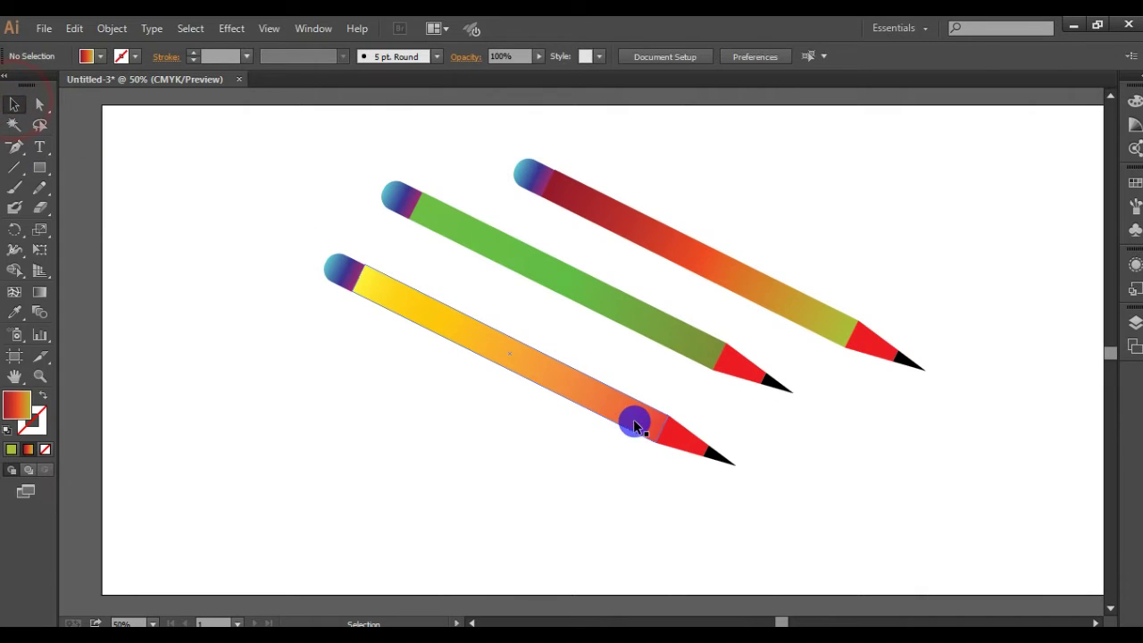
drag(633, 422, 568, 433)
drag(491, 453, 491, 454)
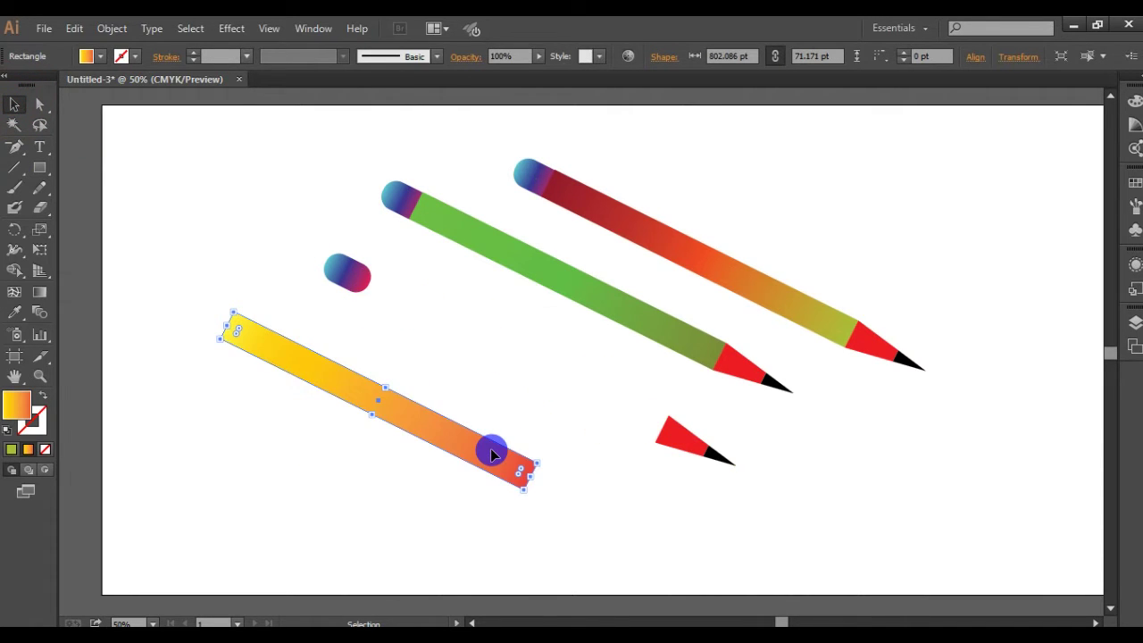
key(ctrl+z)
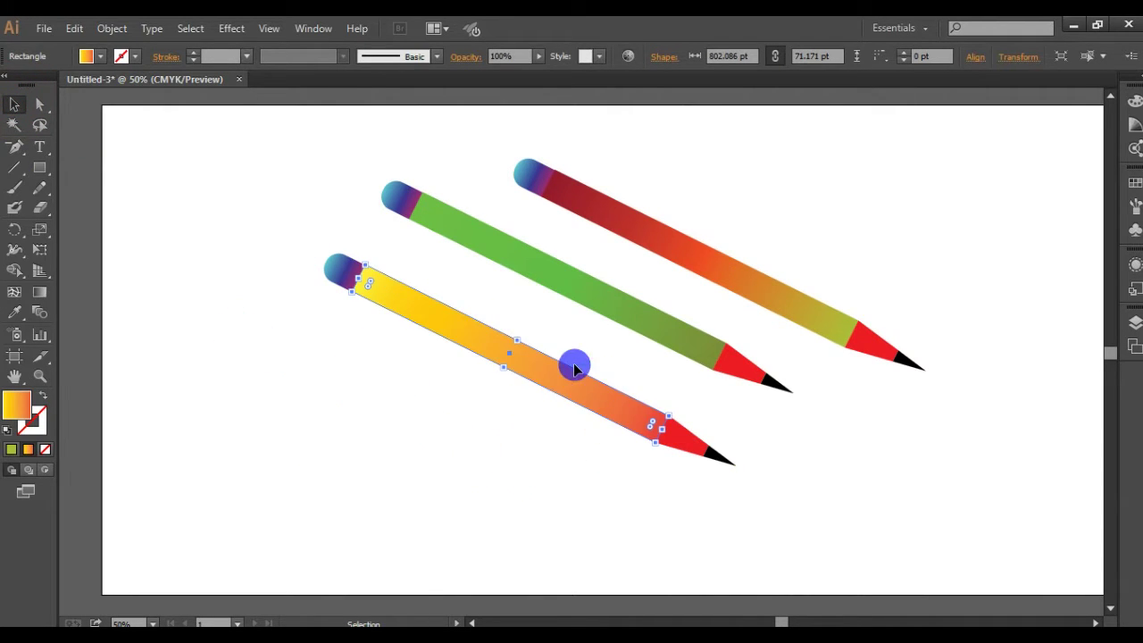
click(341, 459)
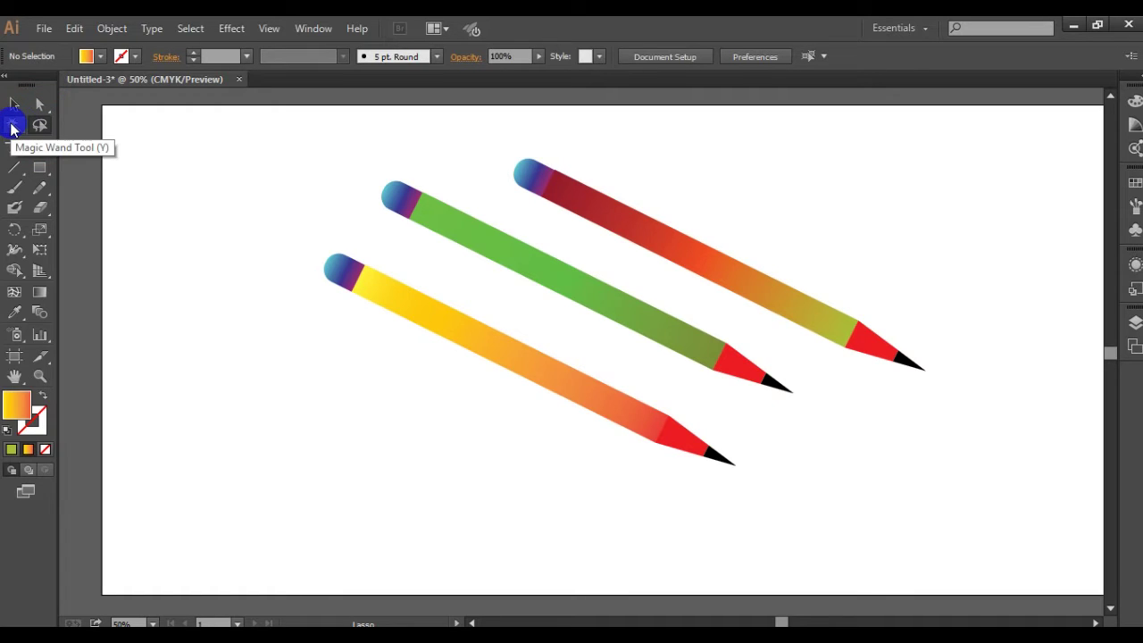
click(35, 127)
click(42, 111)
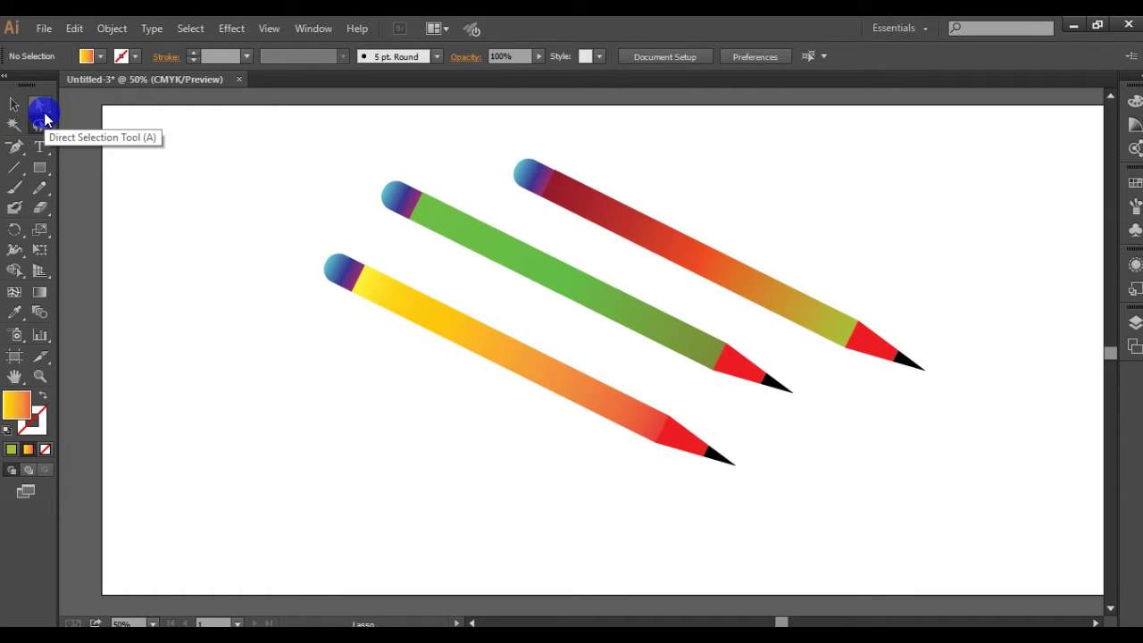
drag(45, 118, 89, 122)
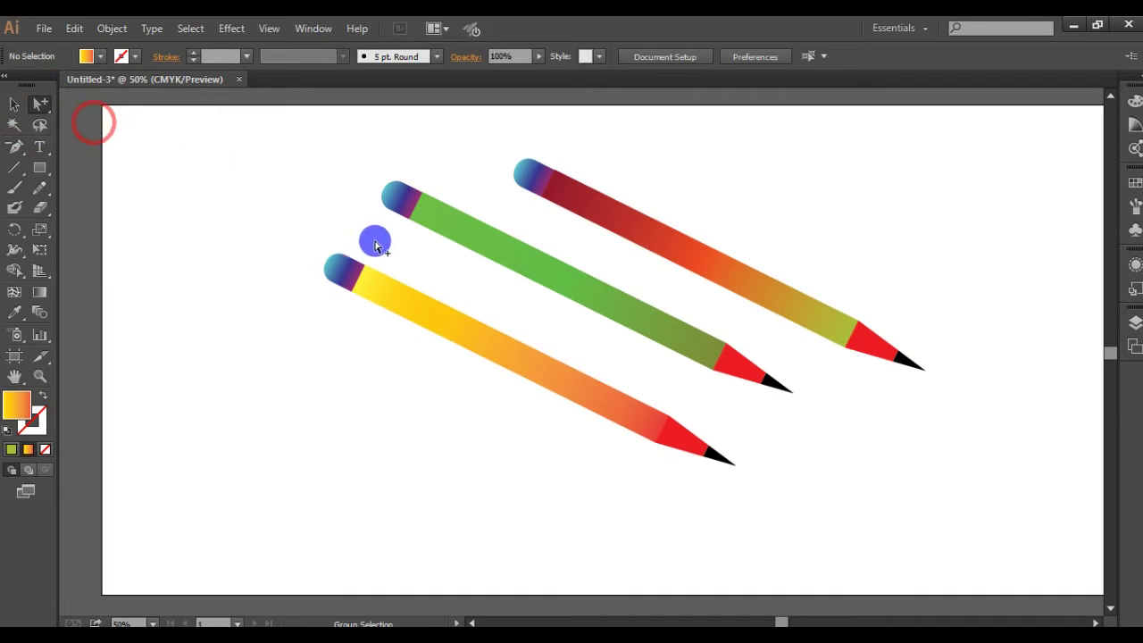
click(348, 277)
click(409, 303)
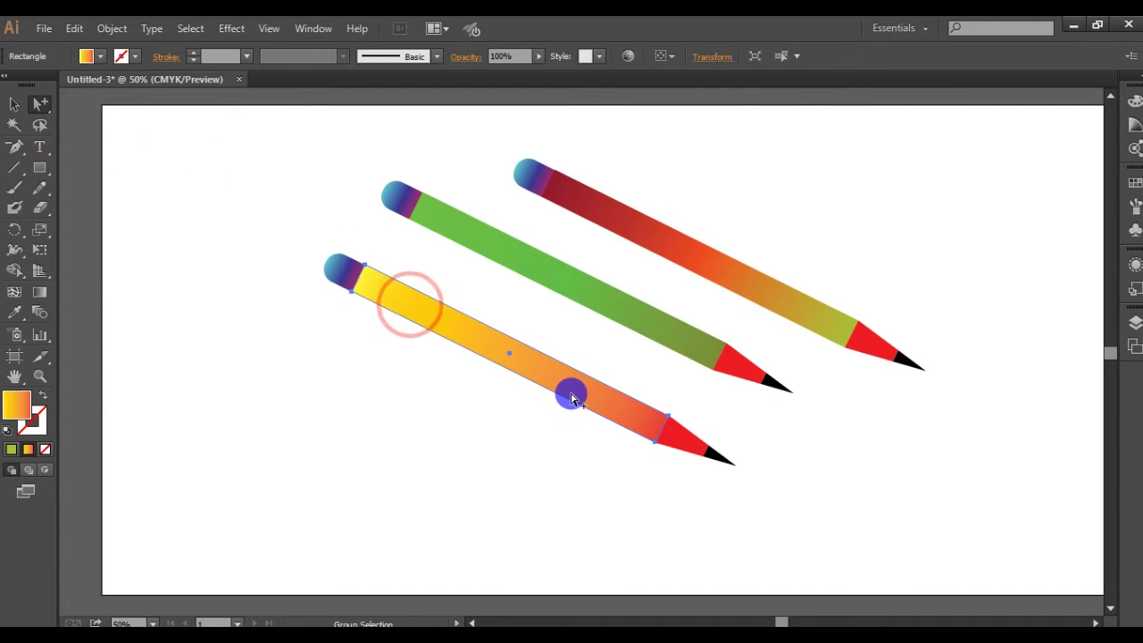
click(692, 454)
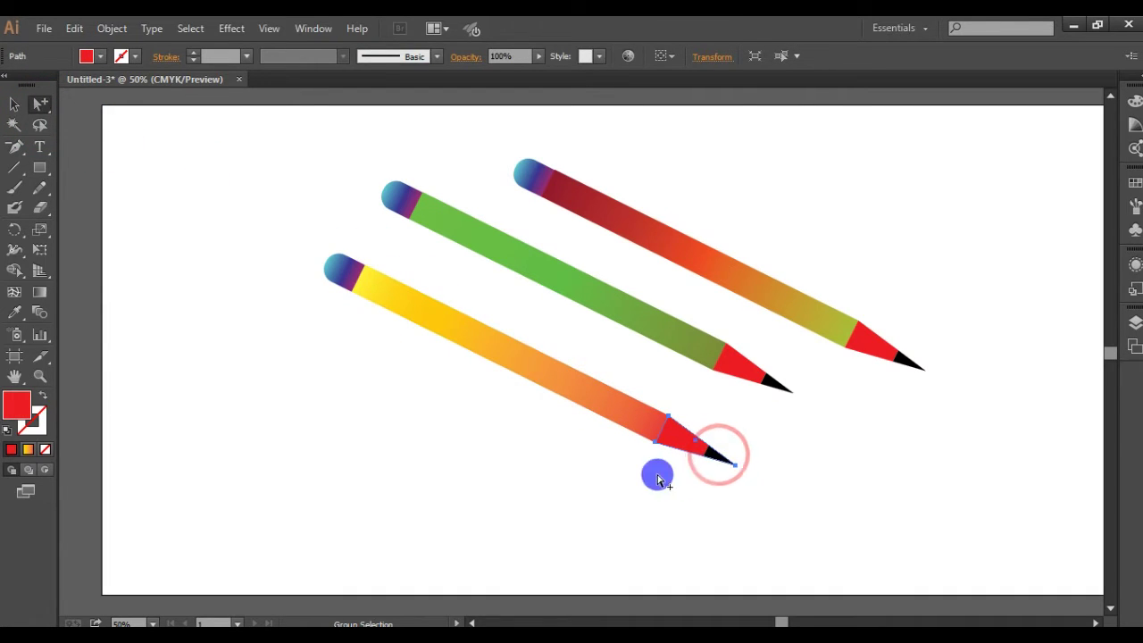
drag(462, 328, 393, 427)
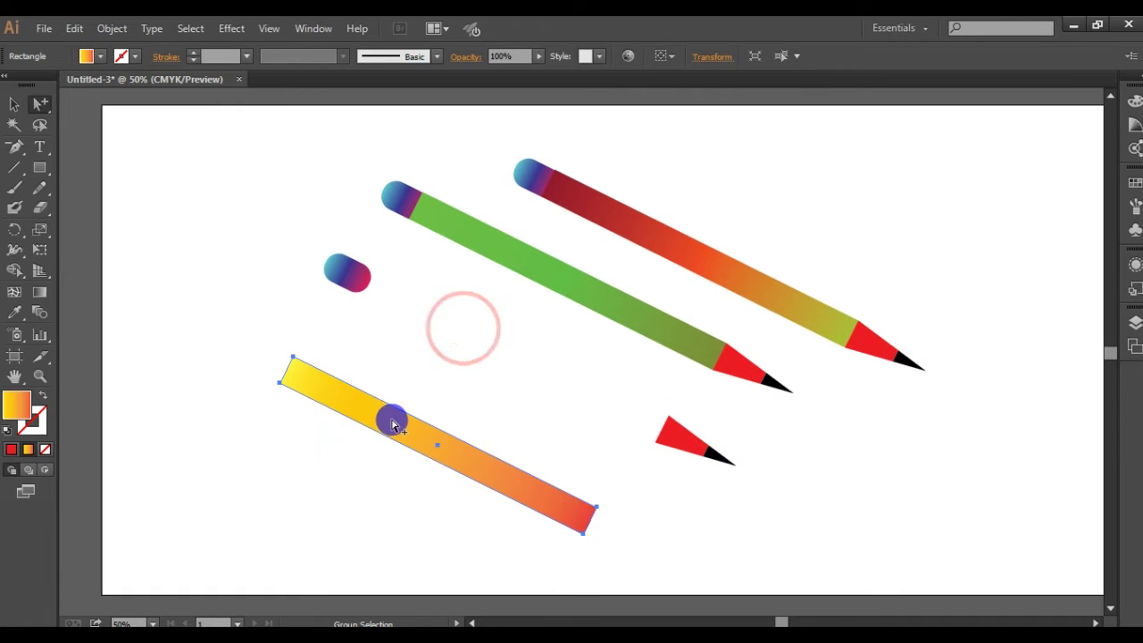
key(ctrl+z)
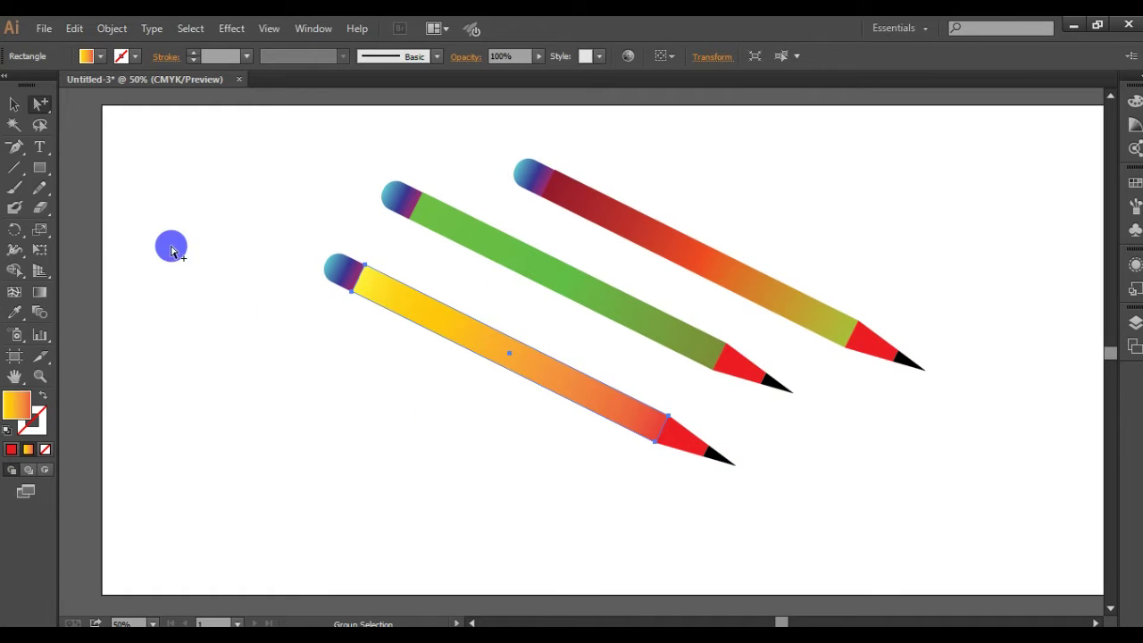
click(162, 182)
click(335, 265)
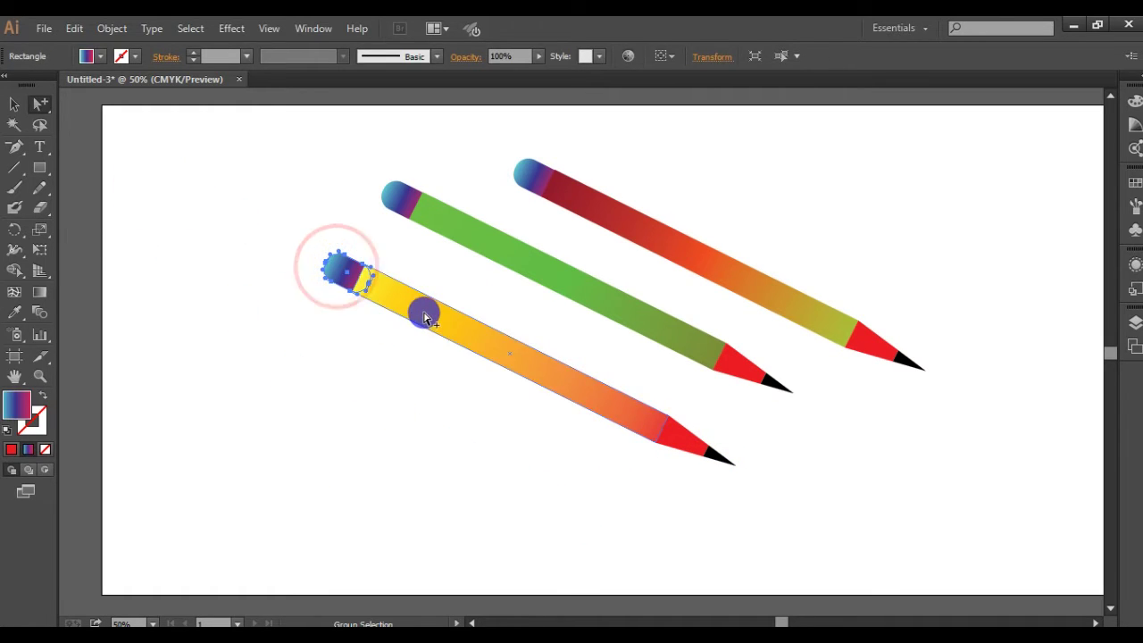
click(424, 316)
click(683, 439)
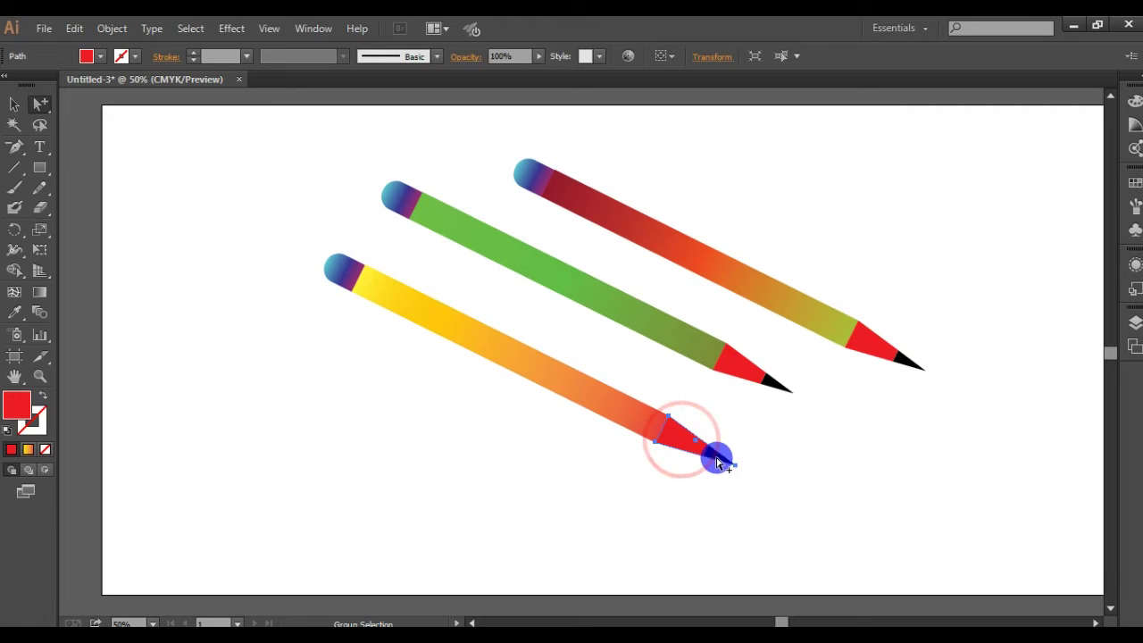
click(714, 457)
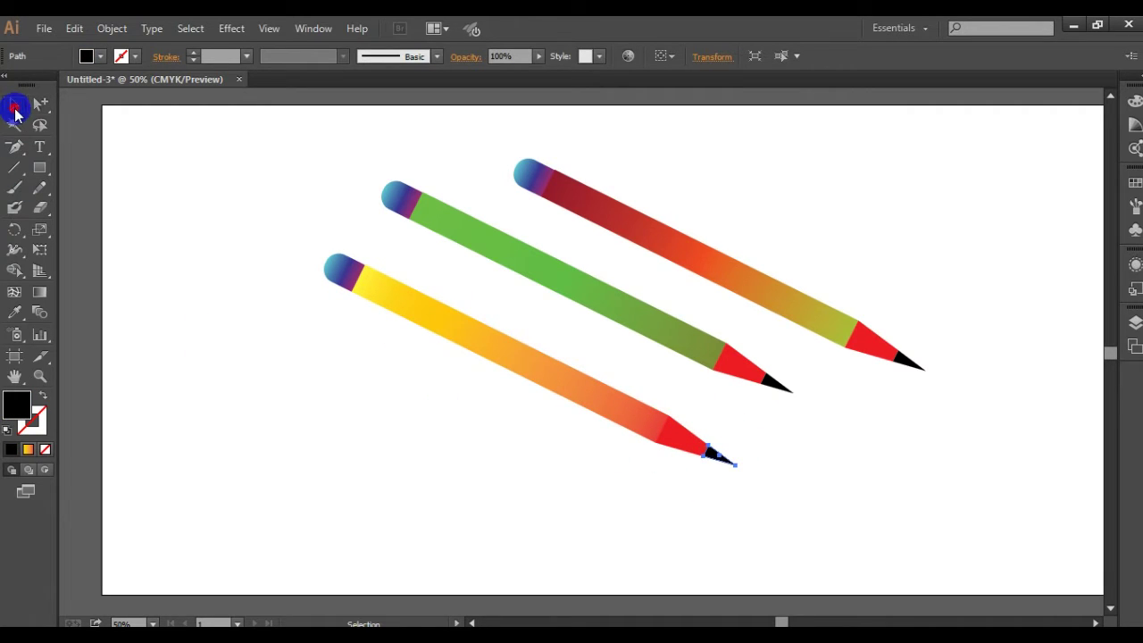
drag(472, 337, 344, 419)
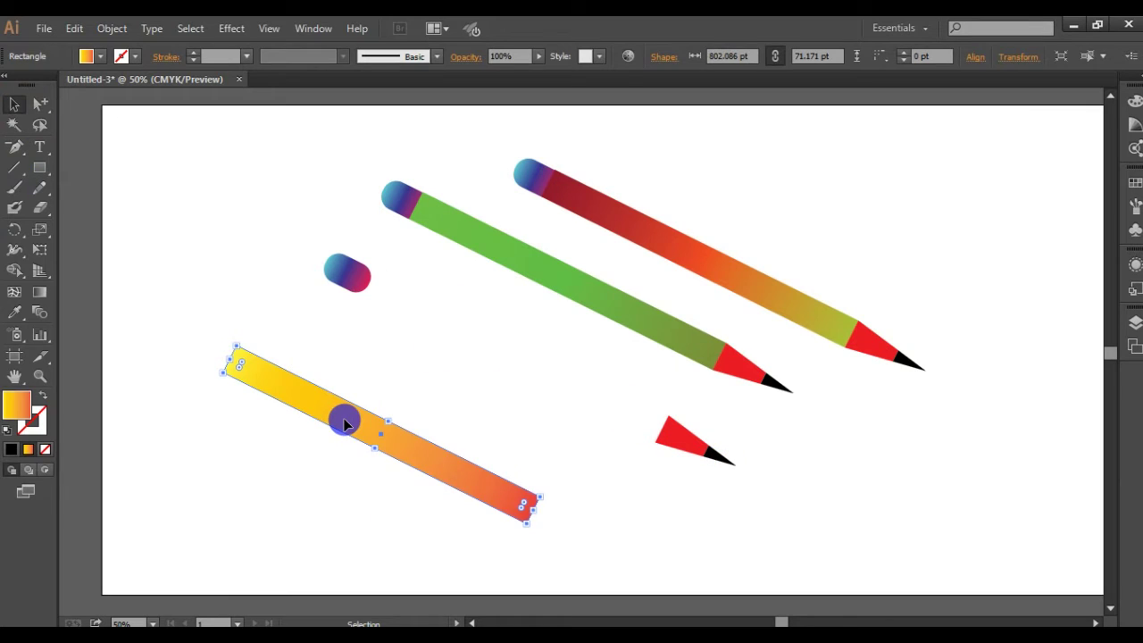
key(ctrl+z)
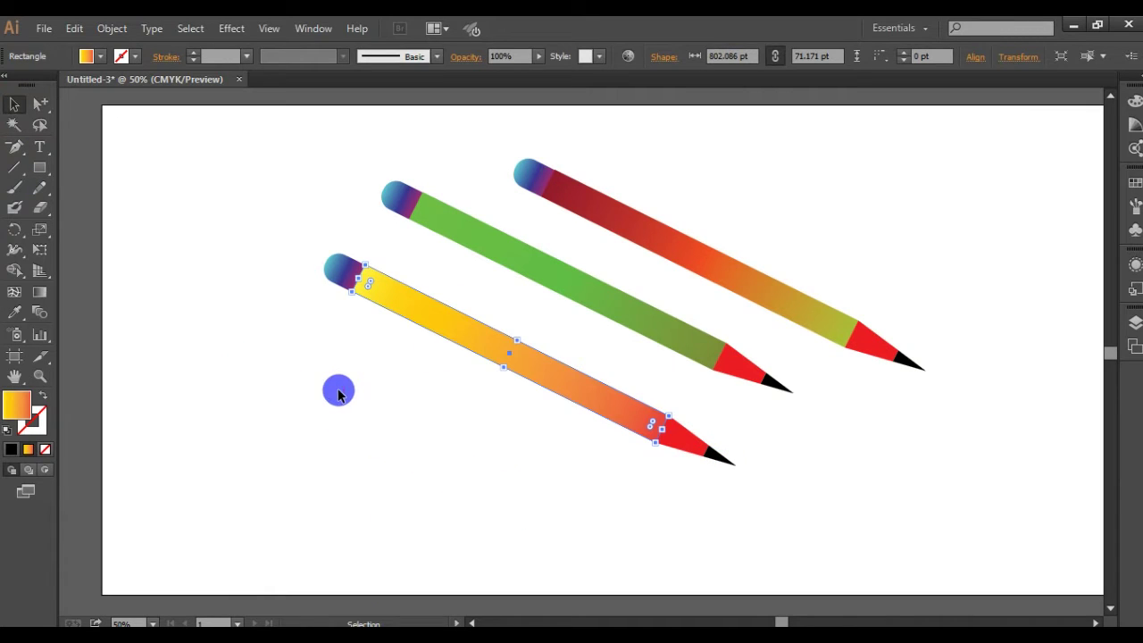
click(339, 393)
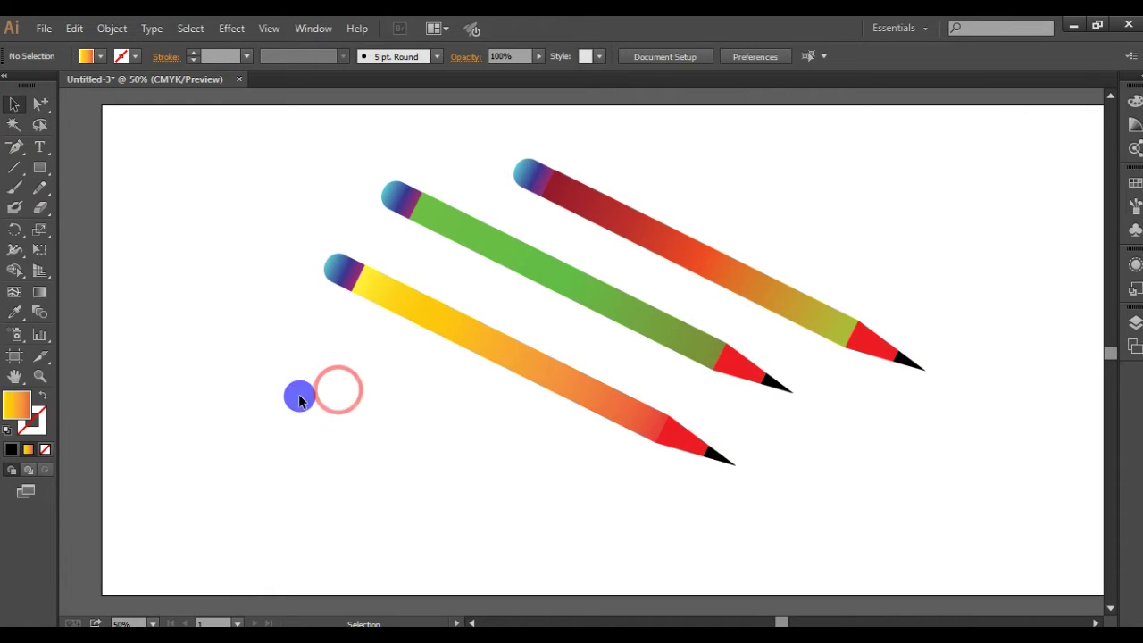
Use Group Selection to pick out the yellow pencil's cap, body and tip individually.
click(42, 105)
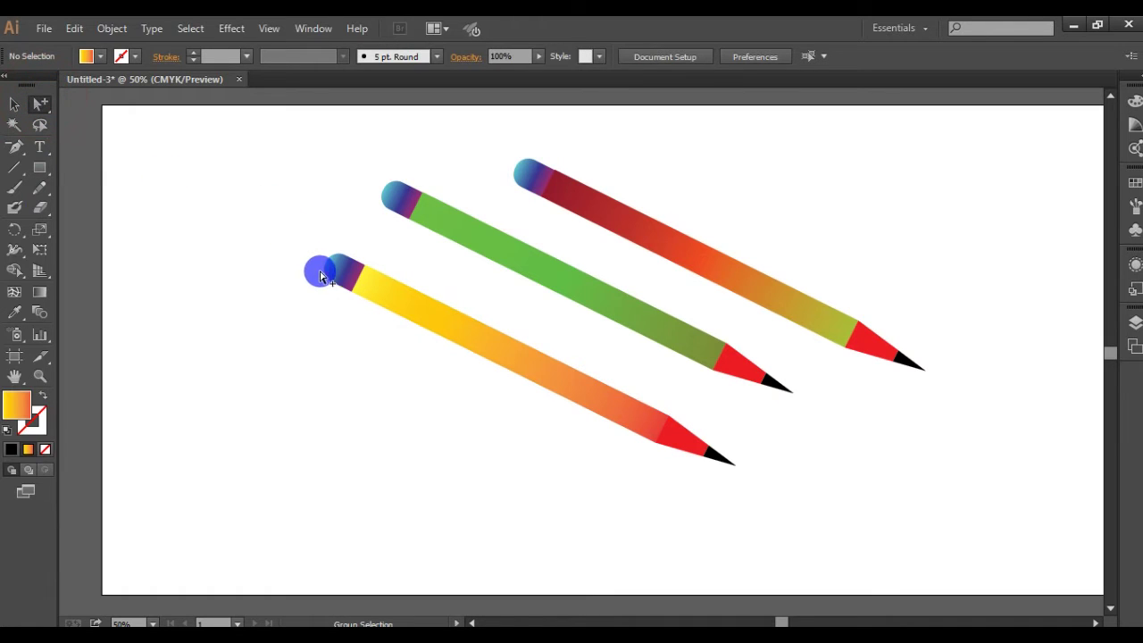
drag(294, 241, 478, 451)
click(561, 489)
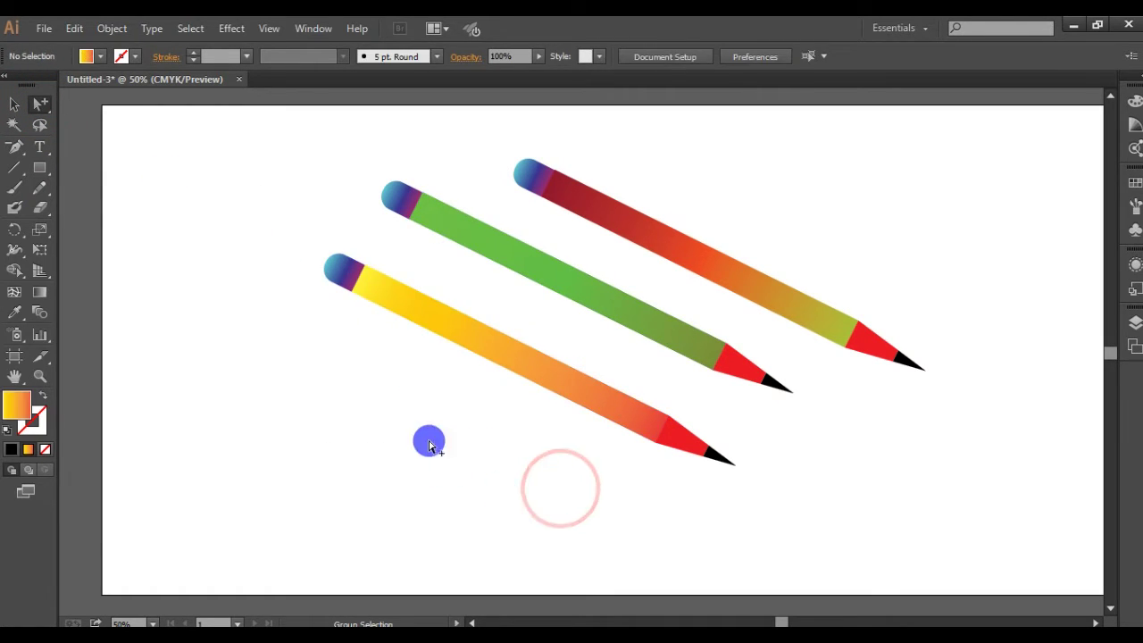
drag(307, 323, 421, 301)
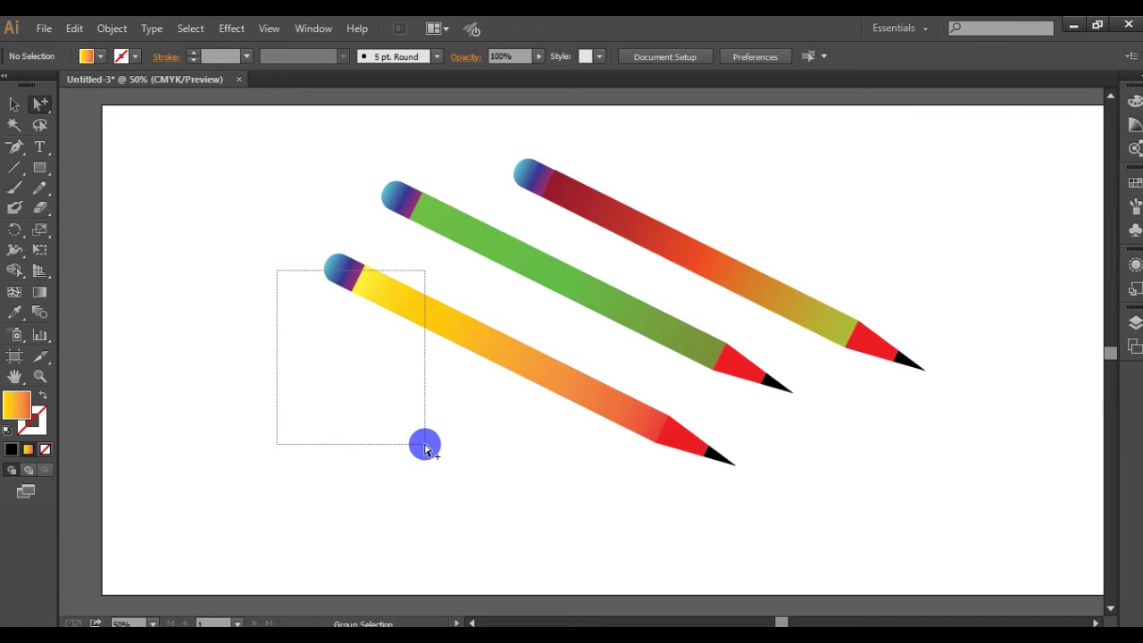
drag(422, 302, 408, 283)
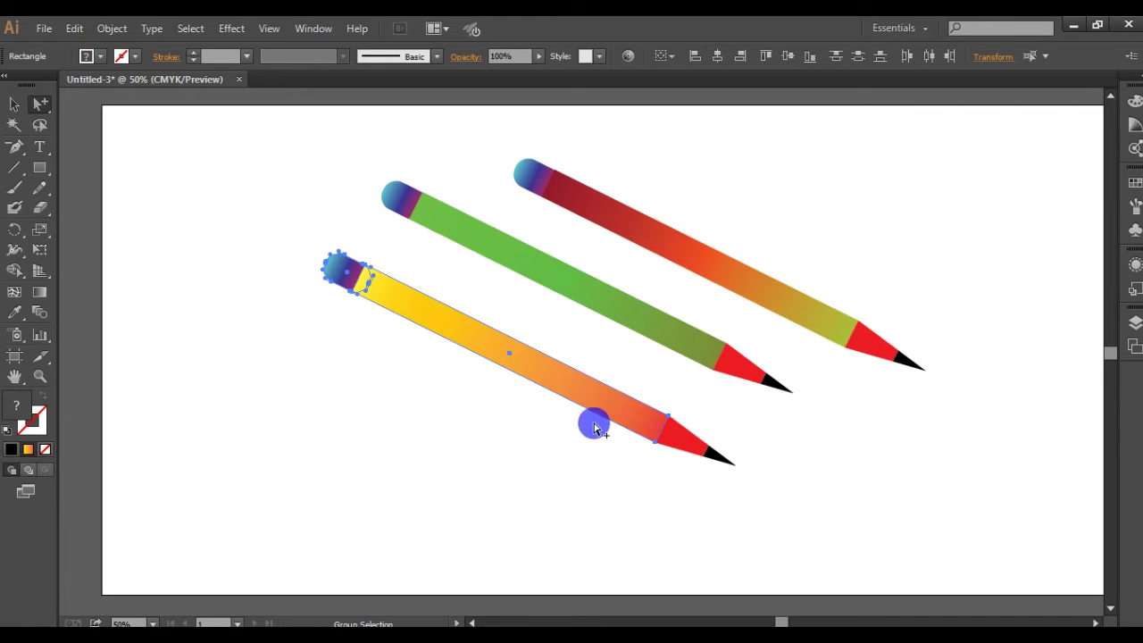
click(690, 444)
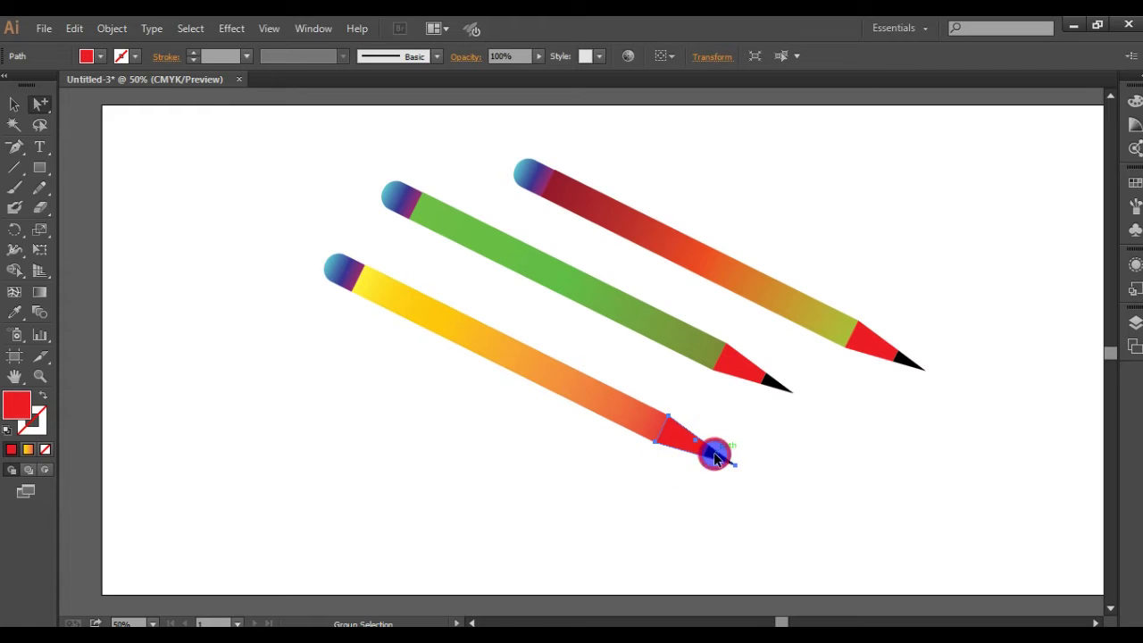
click(403, 301)
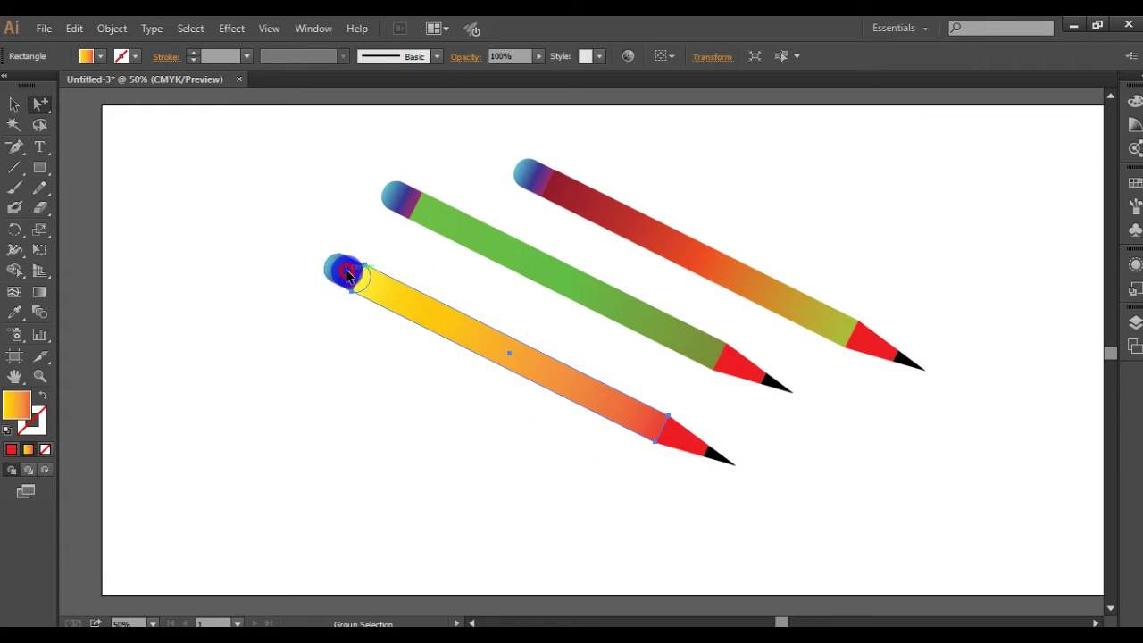
click(346, 273)
click(399, 203)
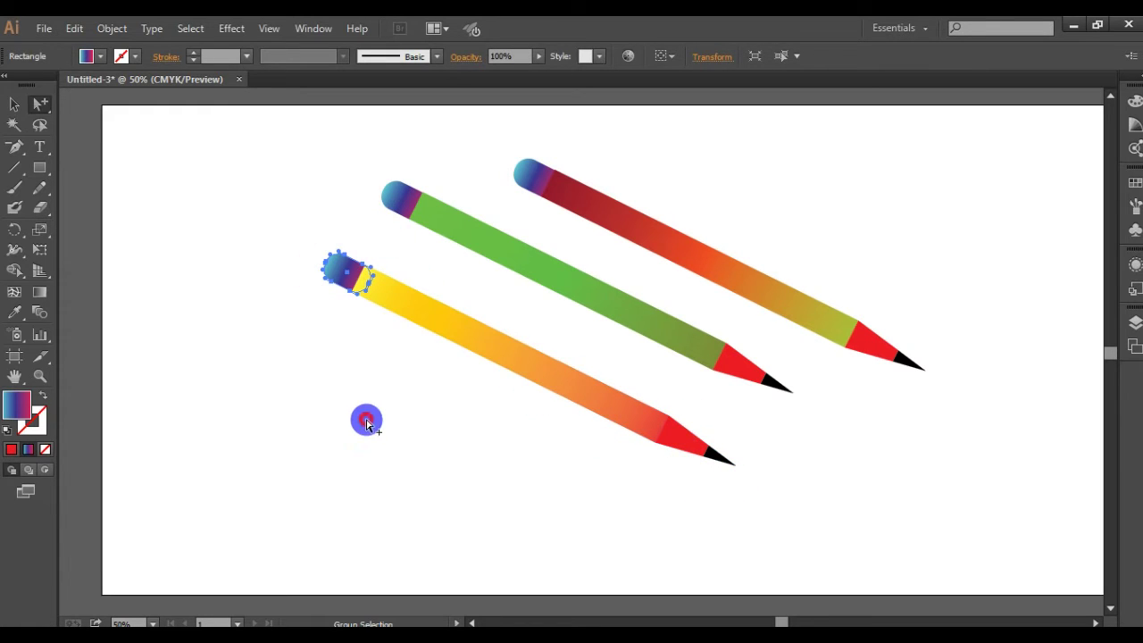
click(366, 421)
click(7, 107)
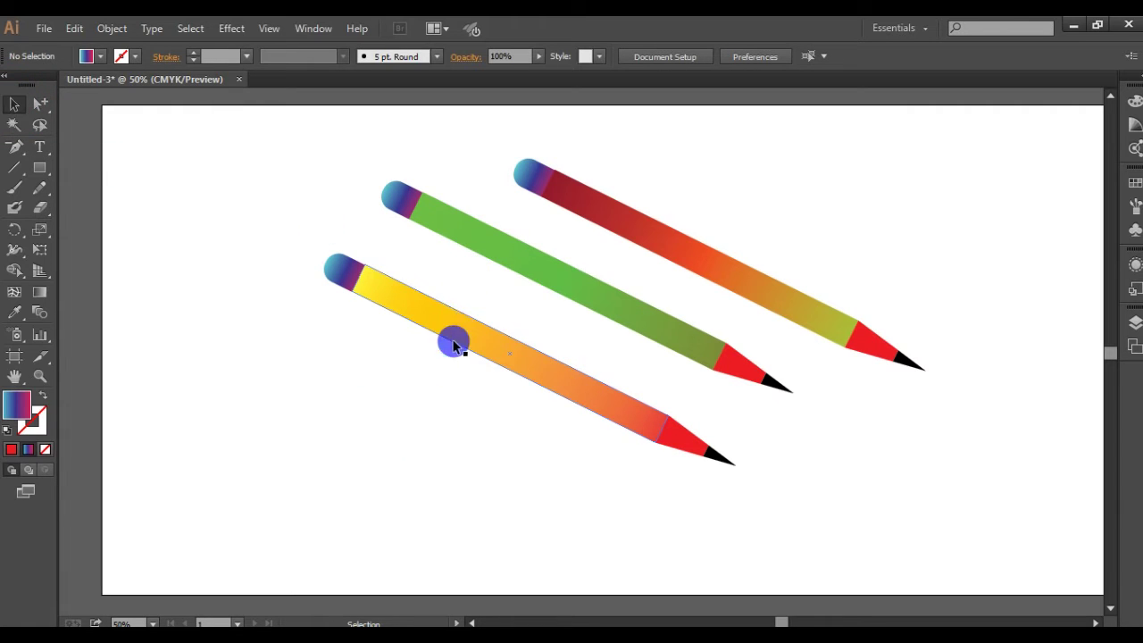
Select the yellow pencil's cap and body and open their context menu, then deselect.
click(343, 267)
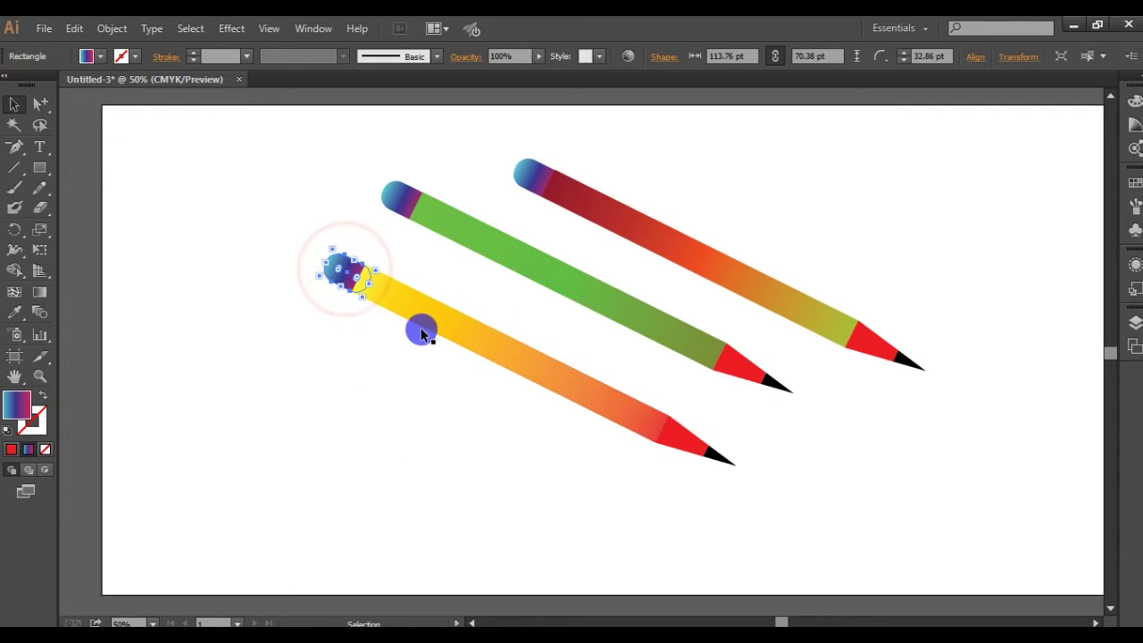
shift+click(456, 319)
shift+click(681, 438)
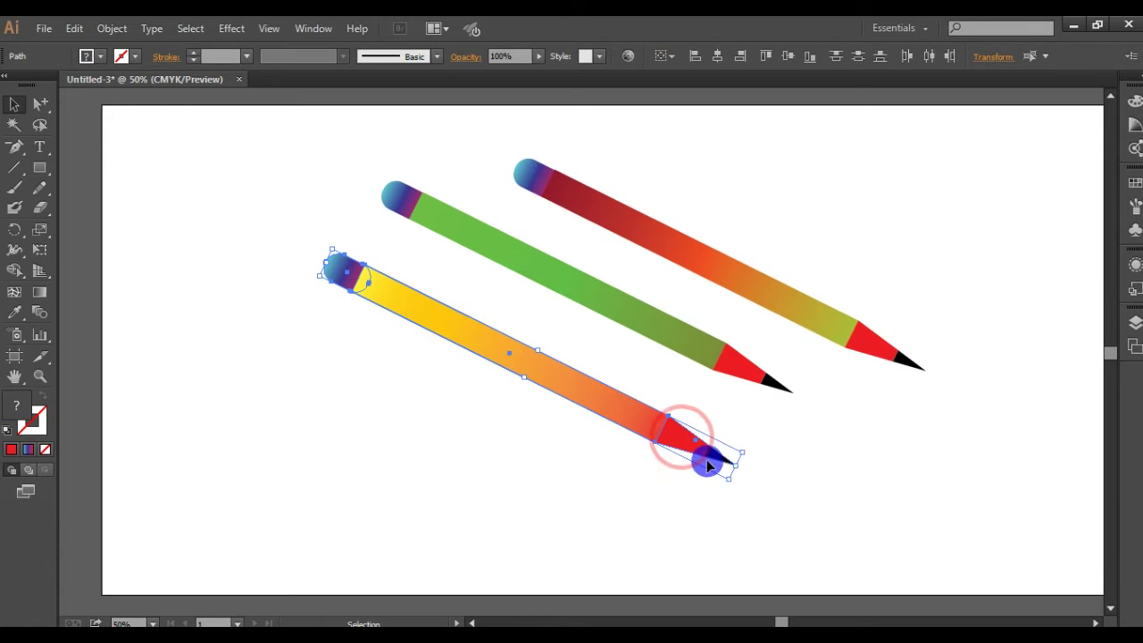
shift+click(720, 458)
right_click(575, 380)
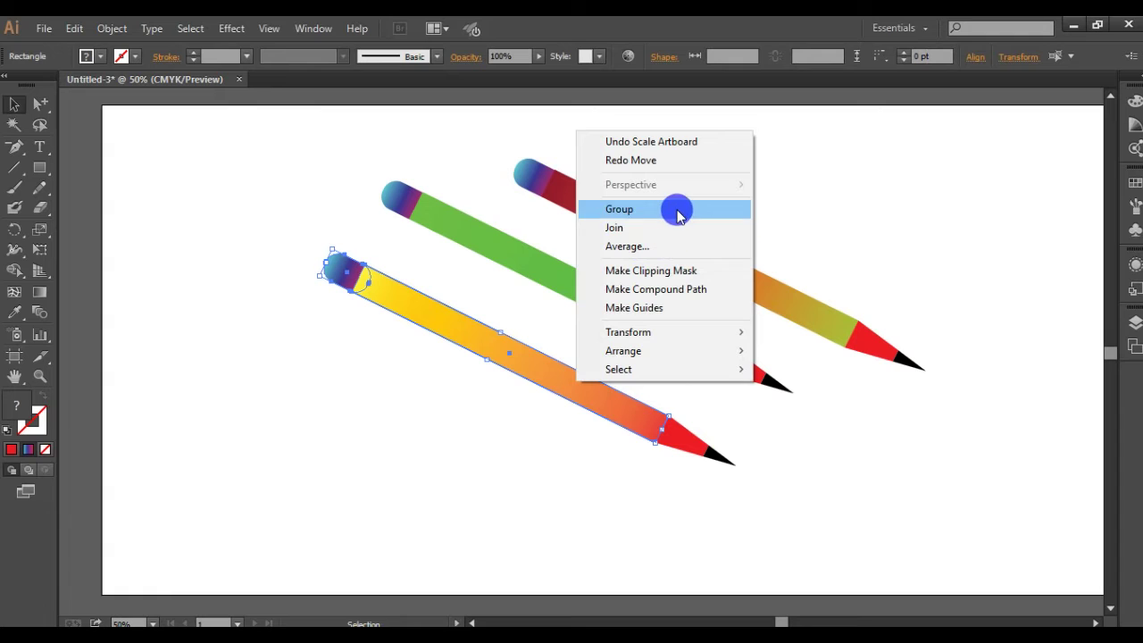
click(908, 444)
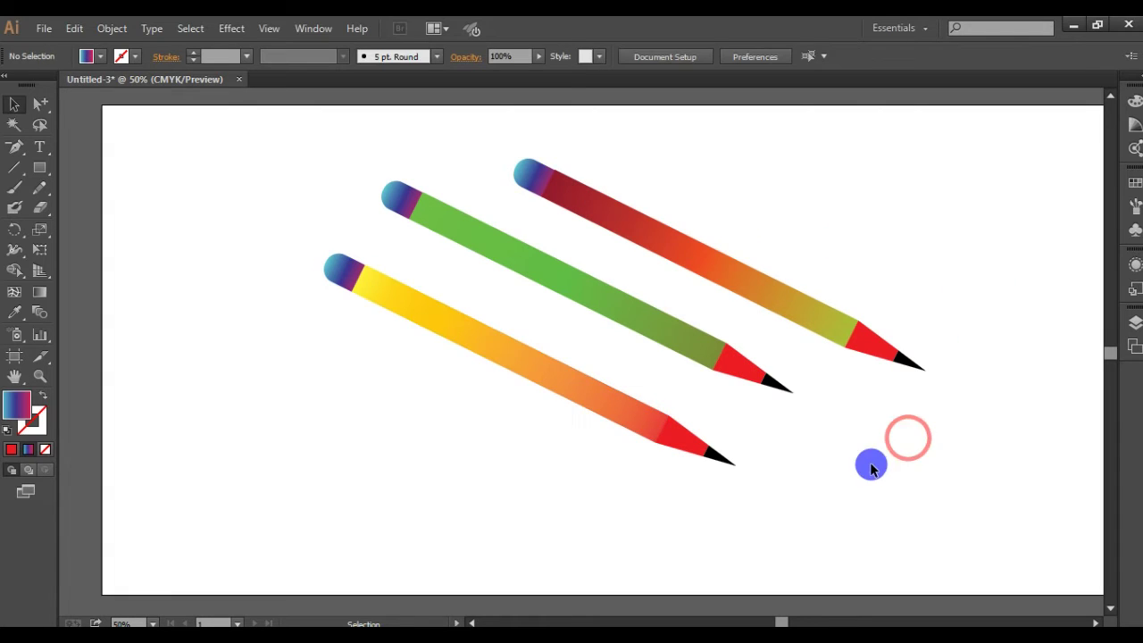
Align the tip with the body, group the cap and body, and test the group with an undone move.
click(568, 382)
shift+click(695, 455)
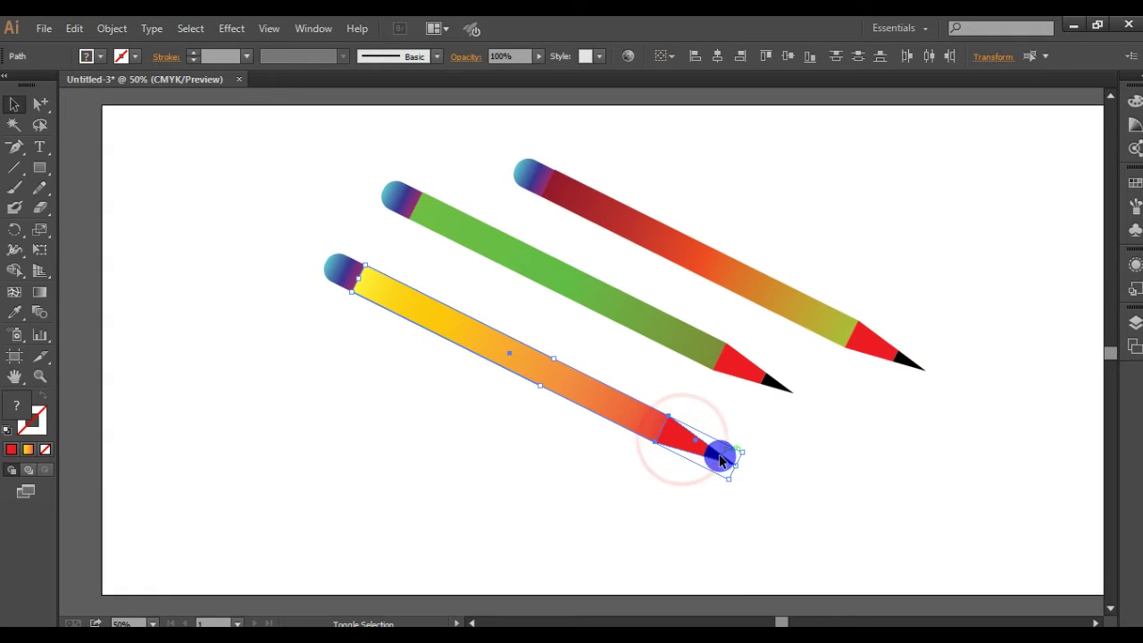
drag(719, 455, 720, 472)
shift+click(338, 265)
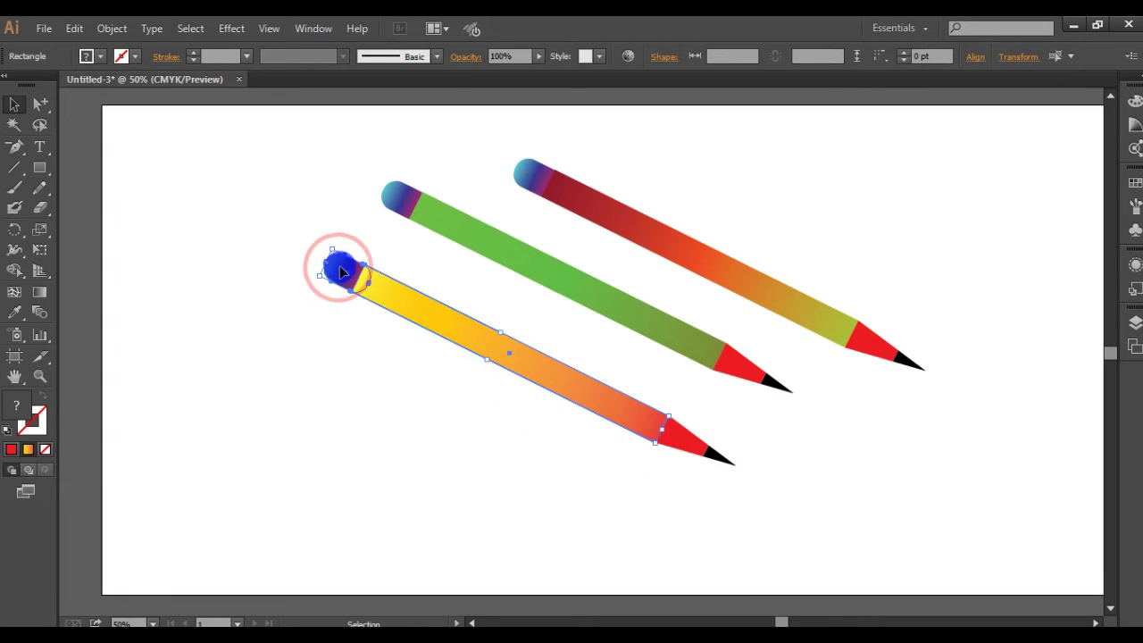
right_click(380, 292)
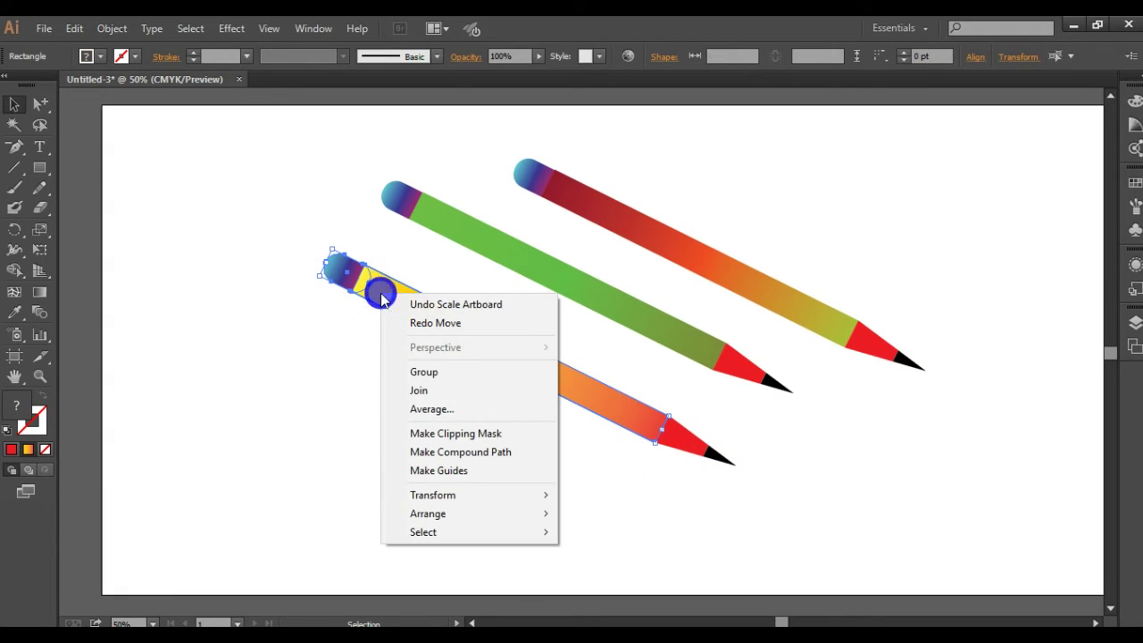
click(480, 373)
click(878, 510)
drag(542, 369, 404, 449)
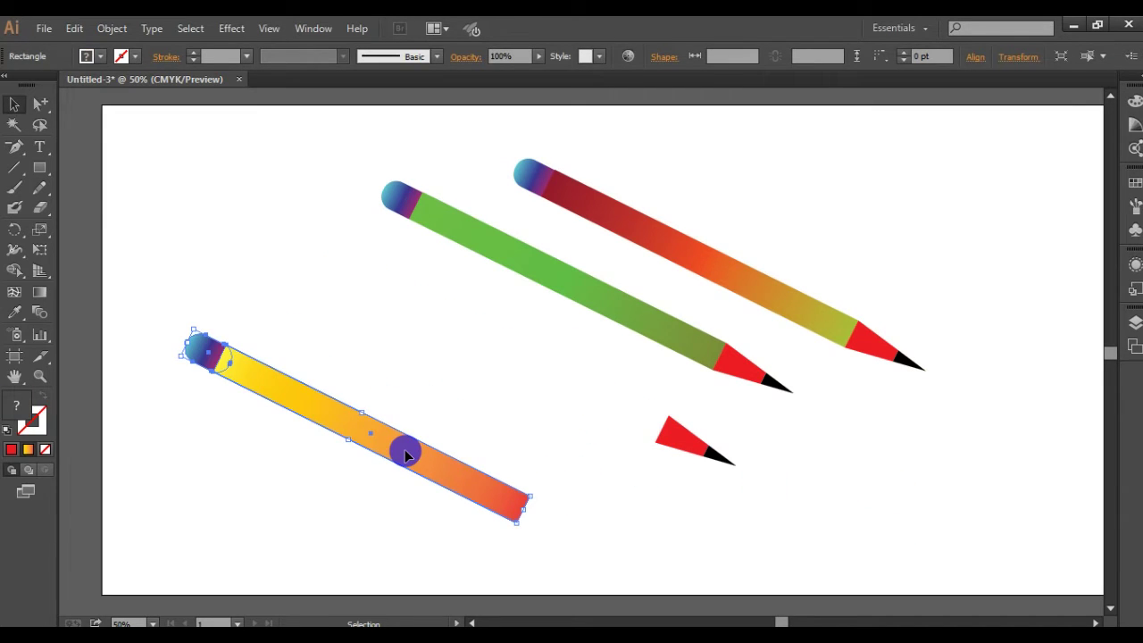
key(ctrl+z)
click(776, 505)
Ungroup the yellow pencil's body and tip into separate pieces.
click(618, 406)
shift+click(688, 449)
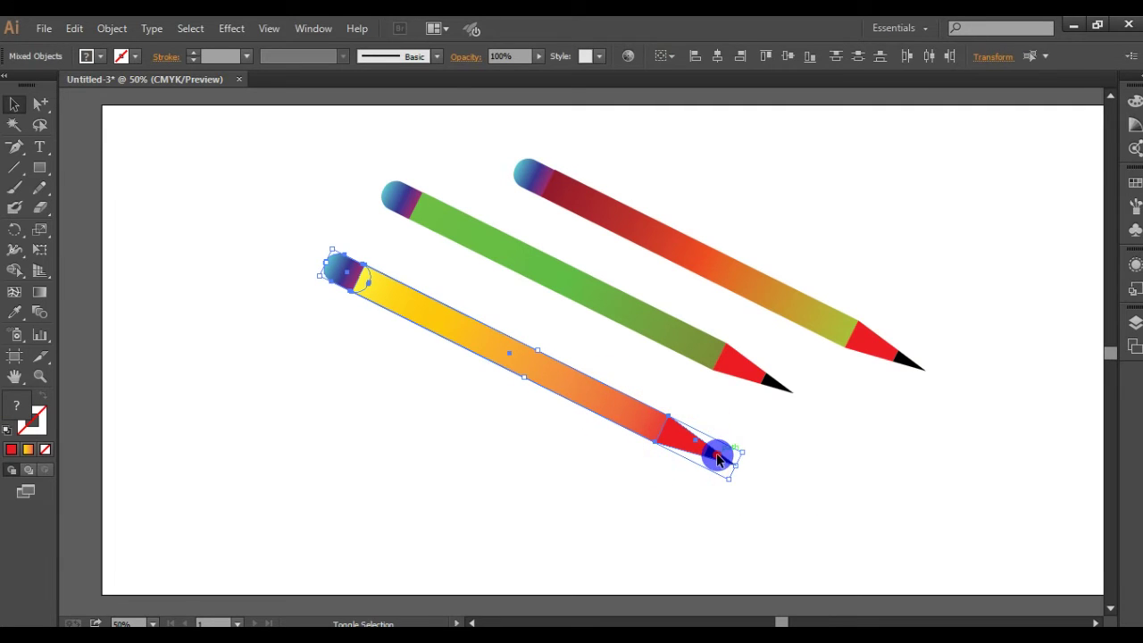
right_click(717, 458)
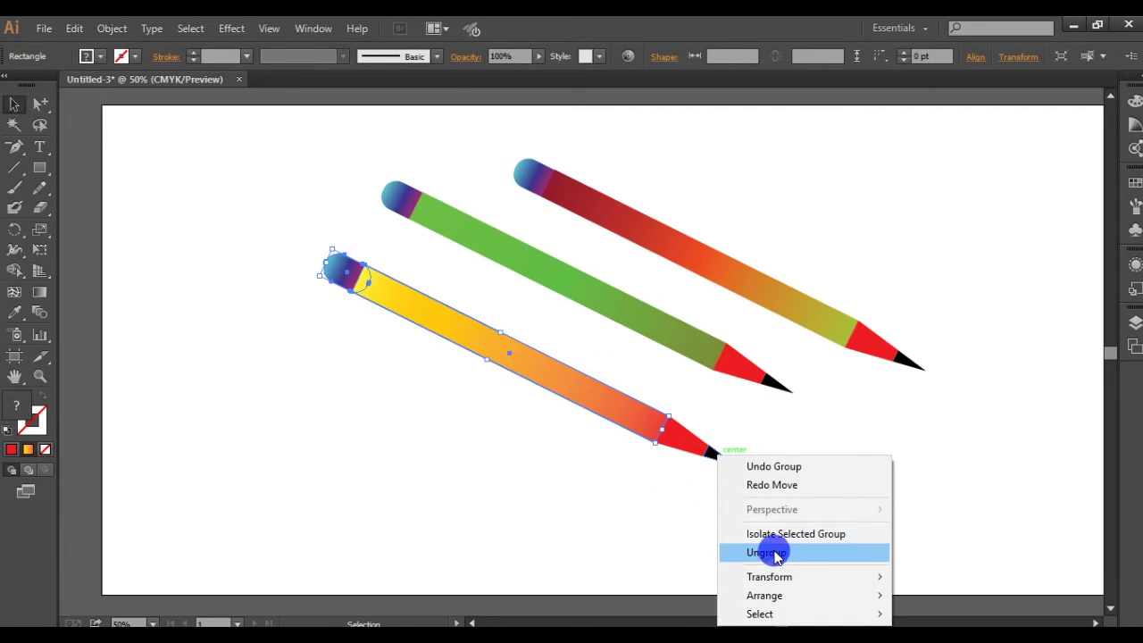
click(773, 553)
click(908, 434)
Group the yellow pencil's body and tip together.
click(614, 407)
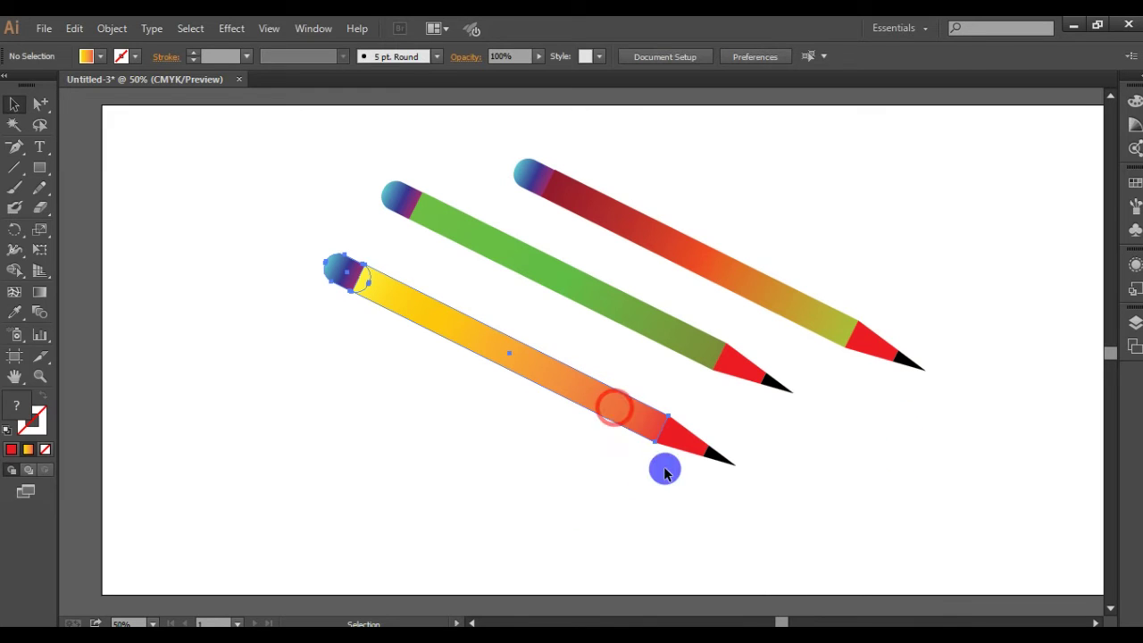
shift+click(676, 443)
right_click(678, 441)
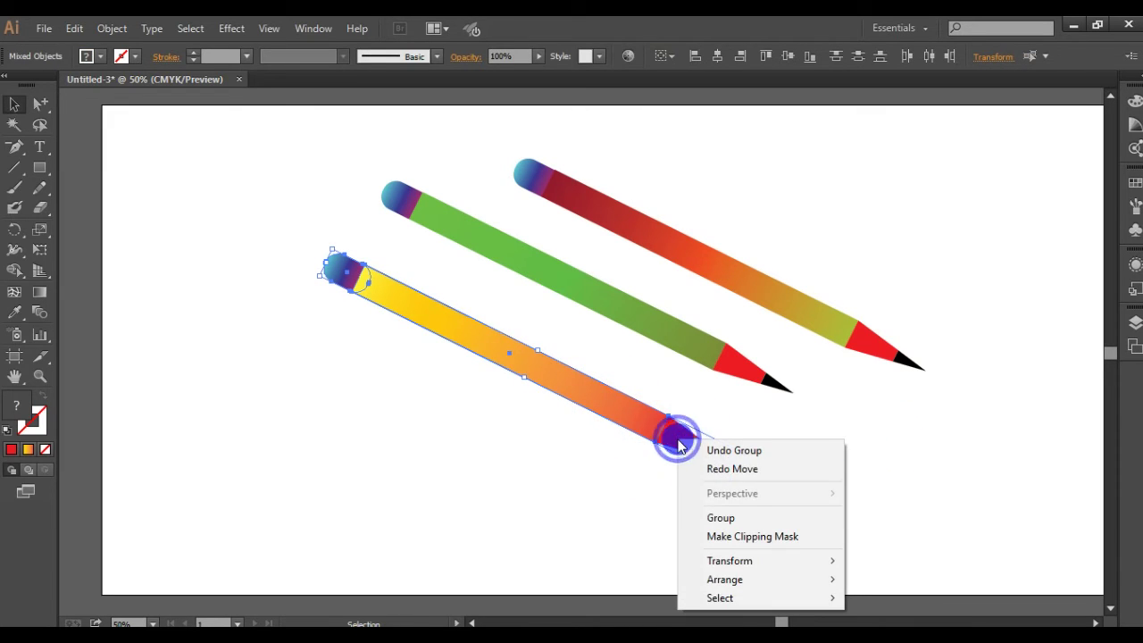
click(726, 518)
click(926, 464)
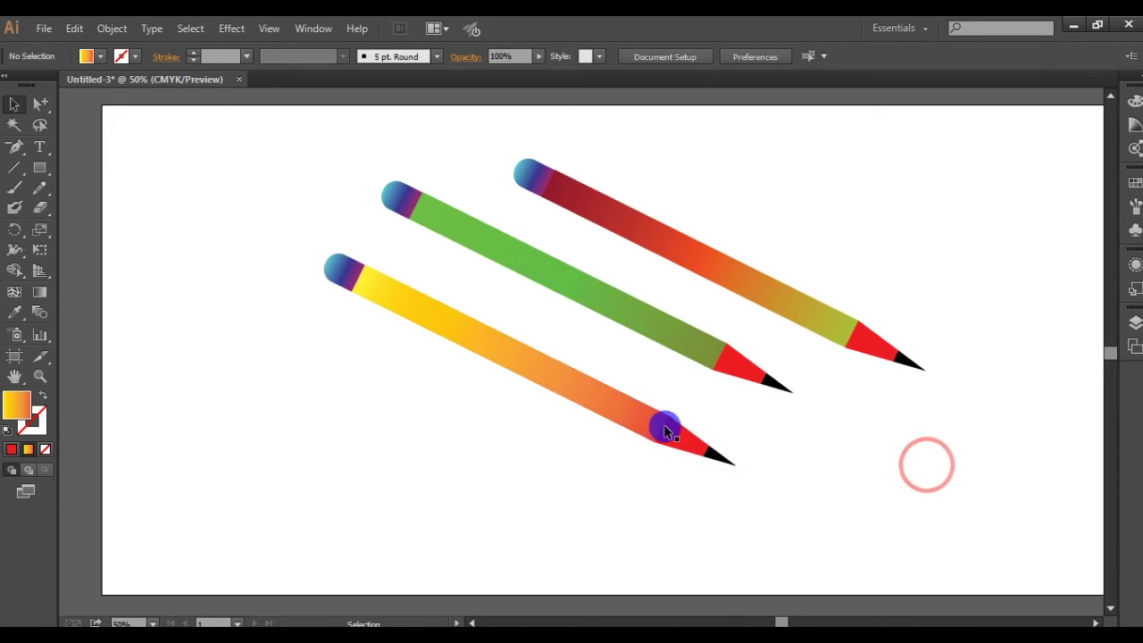
Reselect the yellow pencil's tip and body and group them into one piece again.
click(577, 390)
shift+click(718, 454)
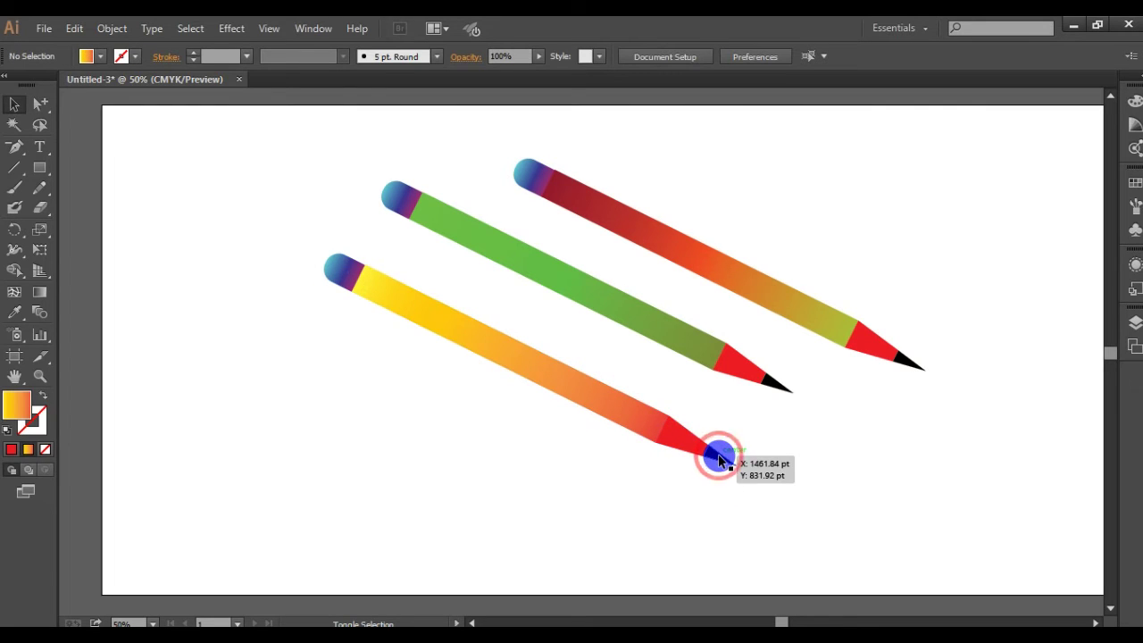
click(811, 485)
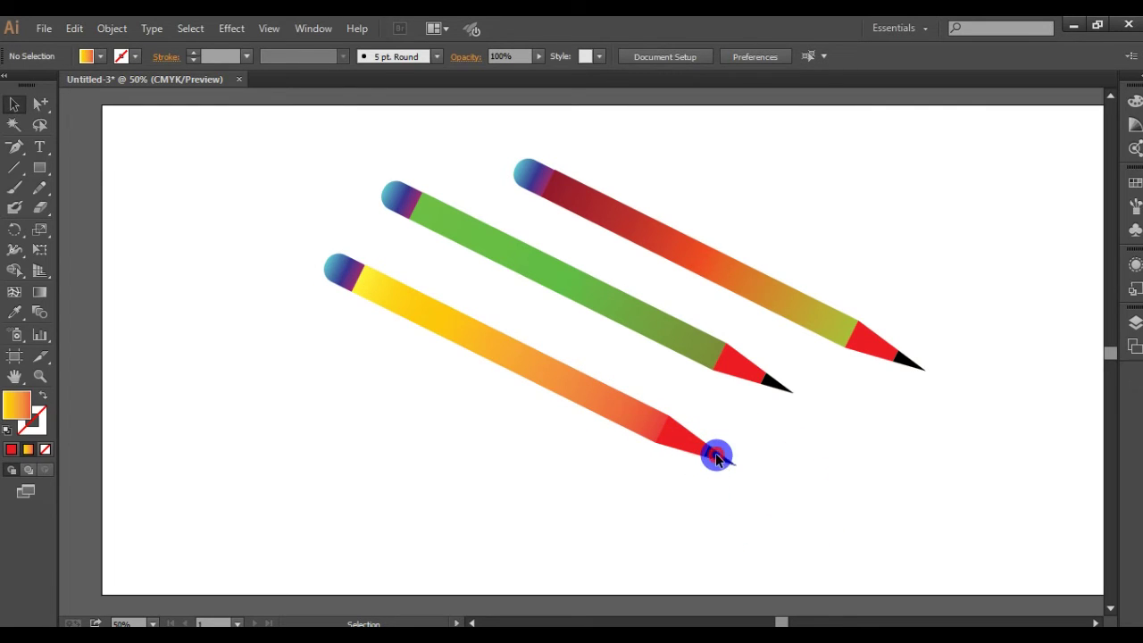
click(716, 456)
shift+click(596, 400)
right_click(596, 401)
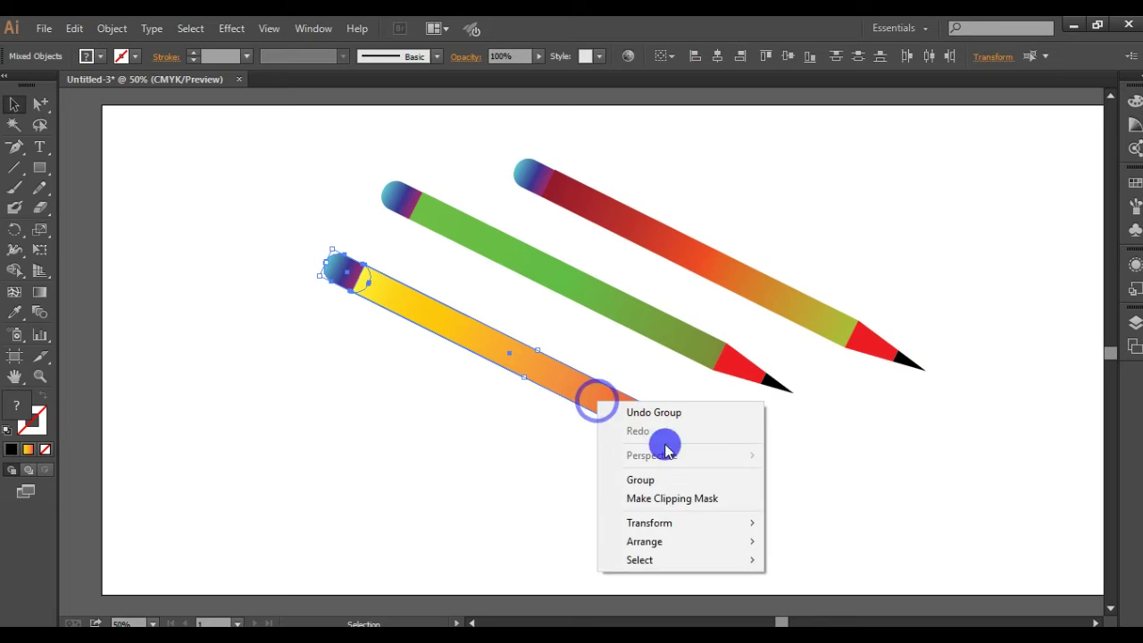
click(678, 480)
Rotate the yellow pencil to a steep diagonal and shift it left.
click(931, 518)
drag(598, 391, 454, 430)
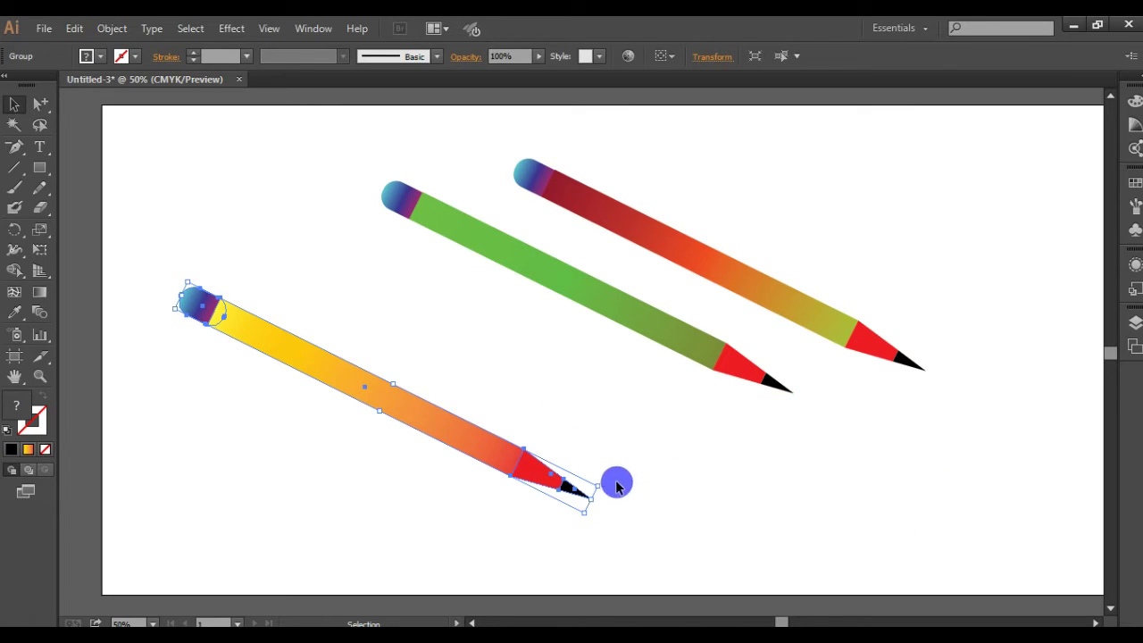
drag(605, 486, 558, 589)
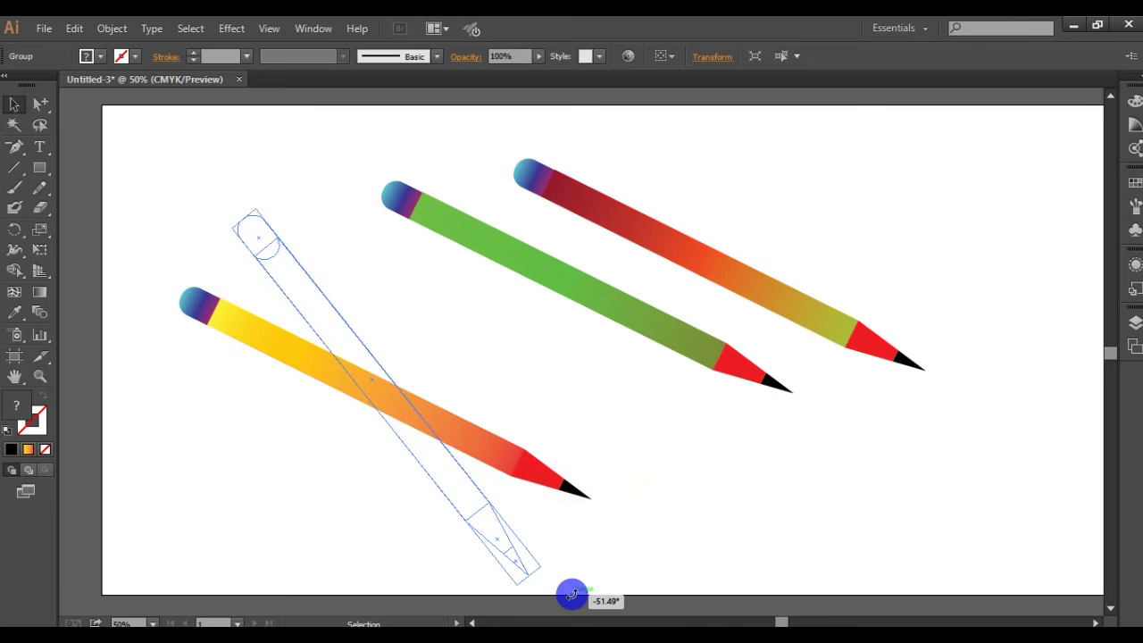
drag(461, 484, 421, 432)
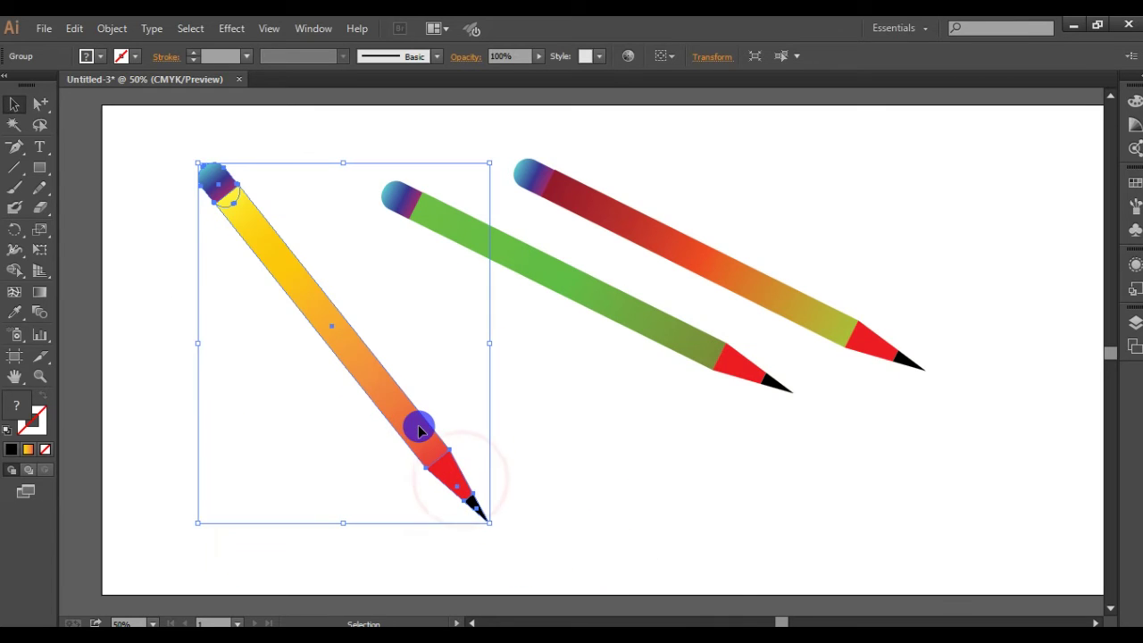
Rotate the green pencil to a steep diagonal and move it up and left.
click(736, 485)
click(663, 337)
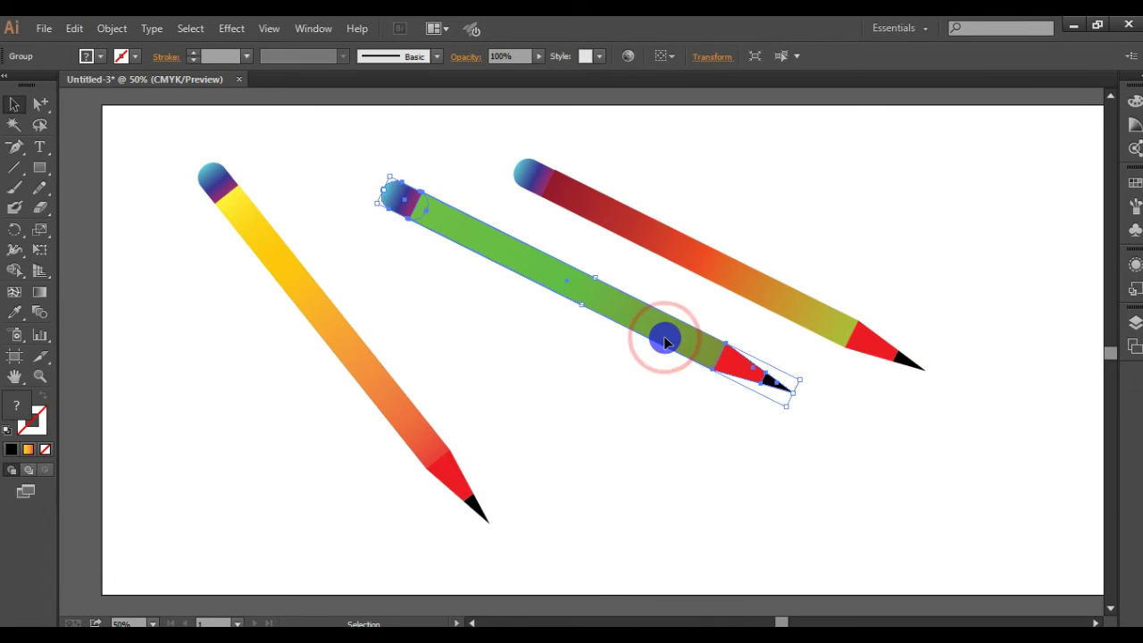
drag(663, 336, 676, 449)
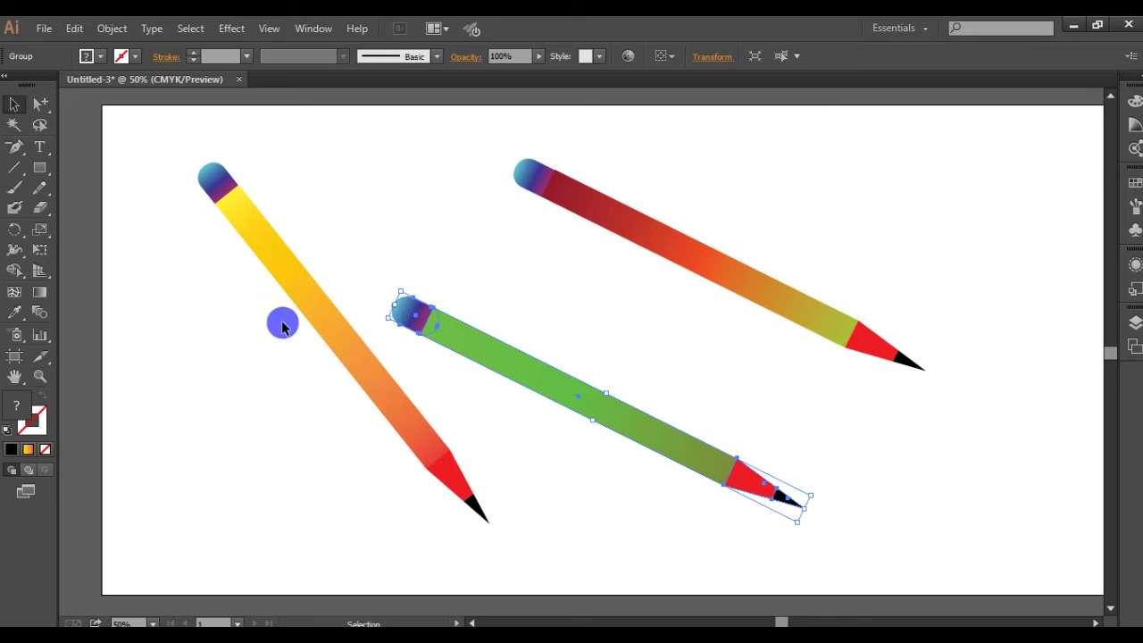
drag(379, 318, 420, 204)
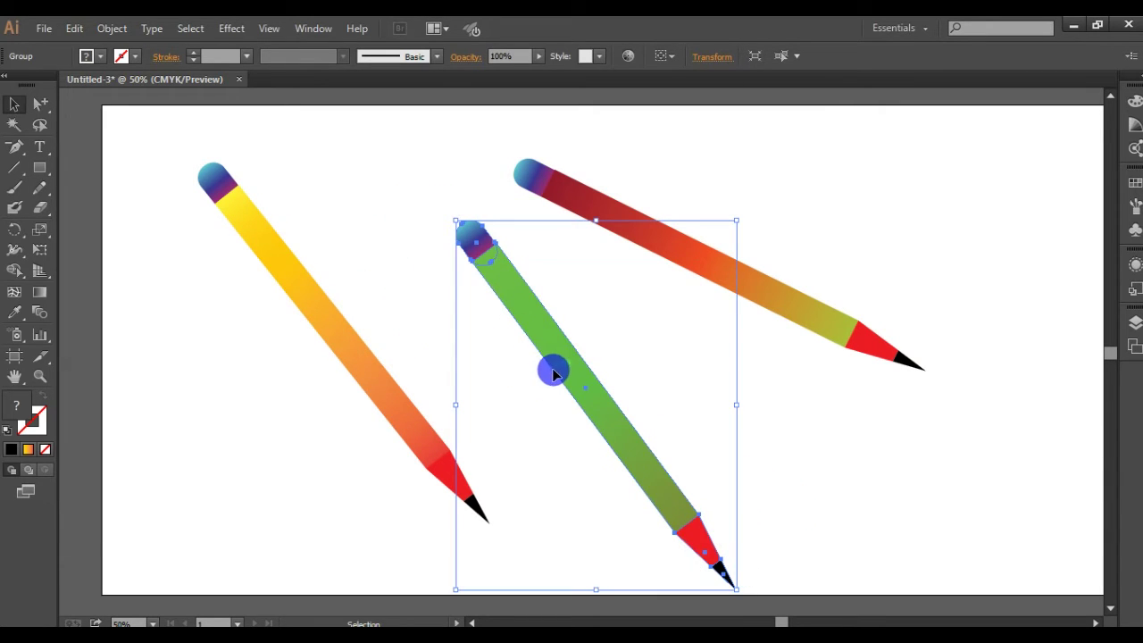
drag(569, 364, 432, 262)
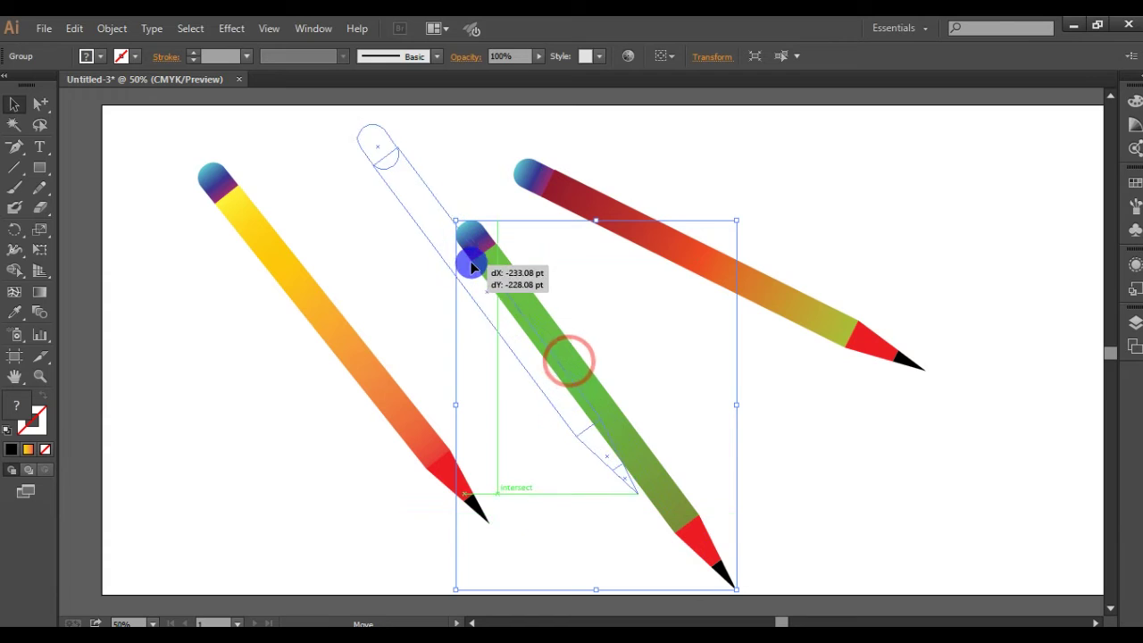
Pull the red-orange pencil's body out and back into place, then select that pencil.
click(706, 257)
drag(761, 283, 743, 316)
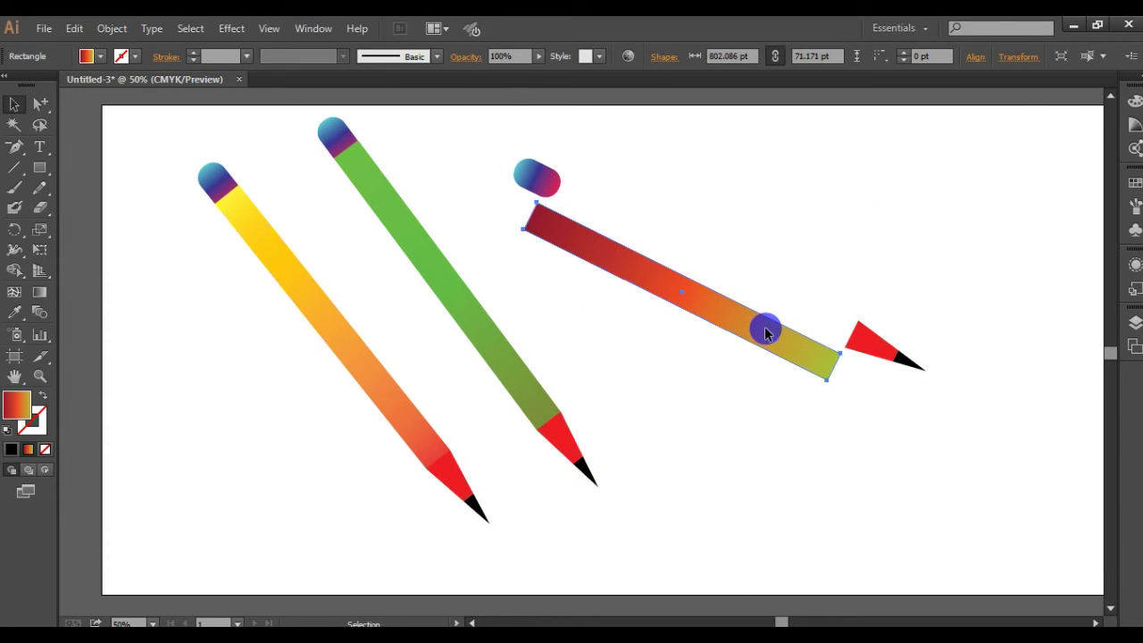
drag(764, 326, 782, 294)
click(773, 420)
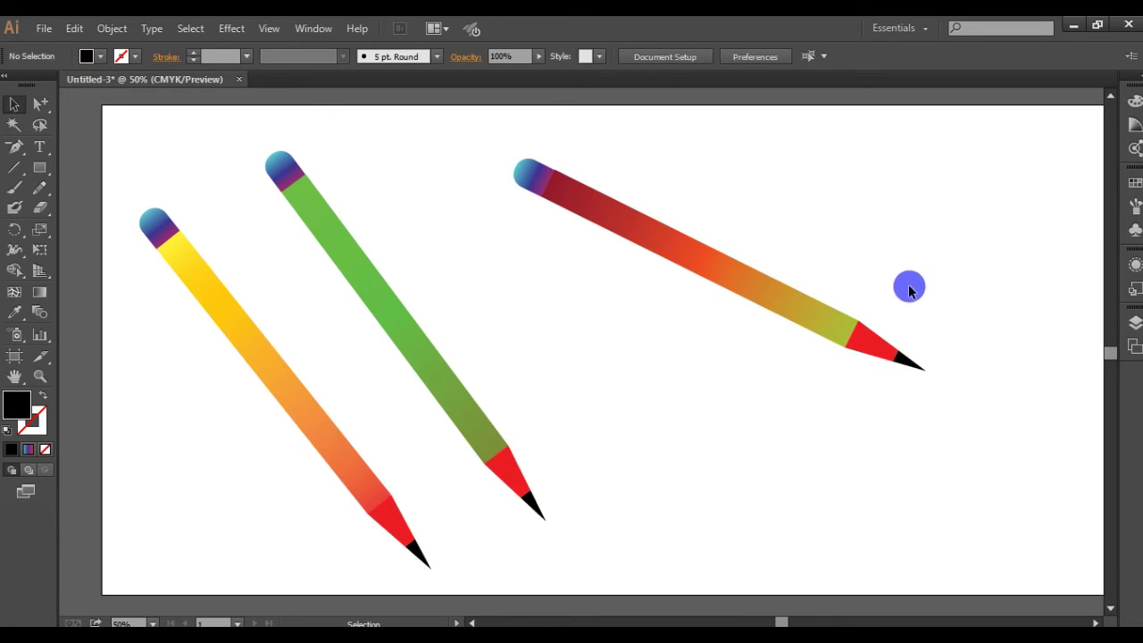
click(831, 312)
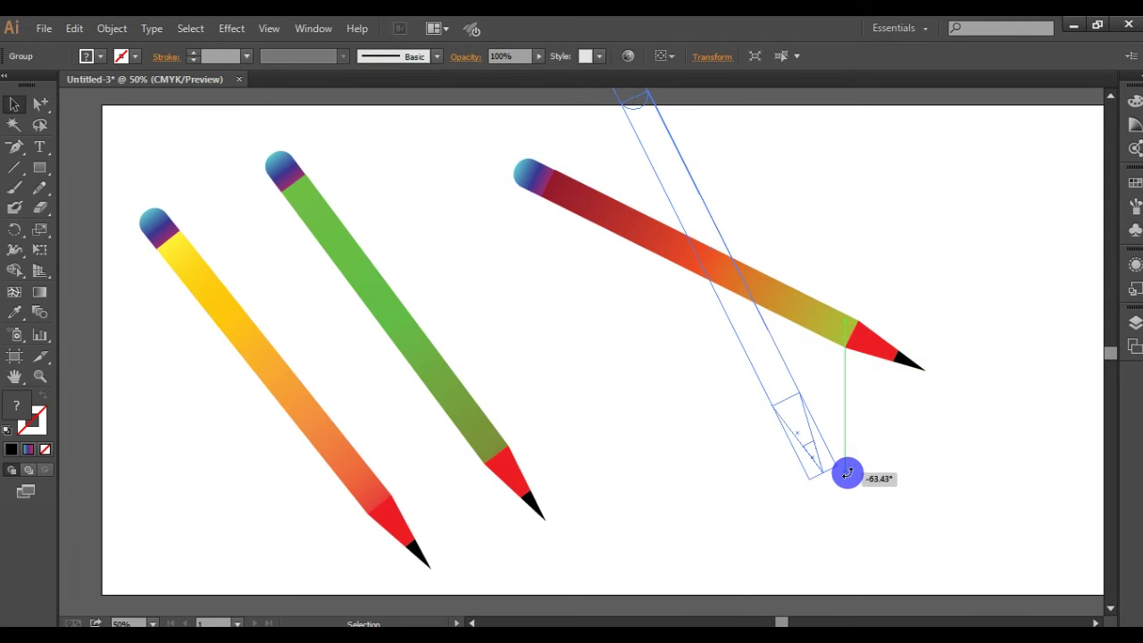
Swing the red-orange pencil around to point up-right and move it toward the others.
drag(940, 356, 843, 475)
drag(750, 317, 725, 382)
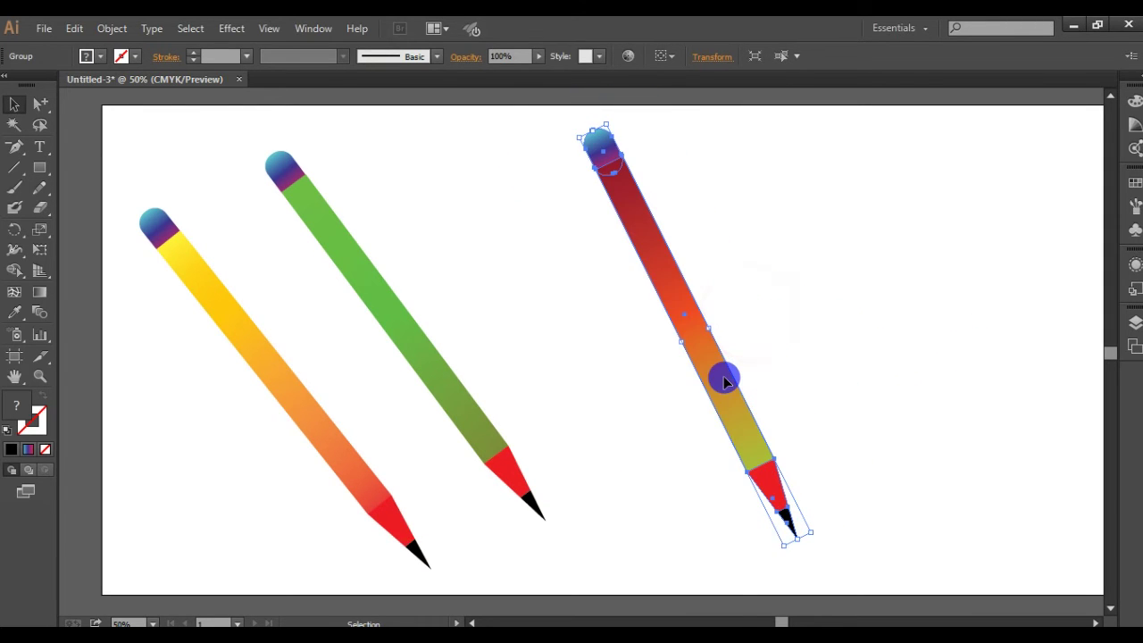
drag(821, 540, 518, 469)
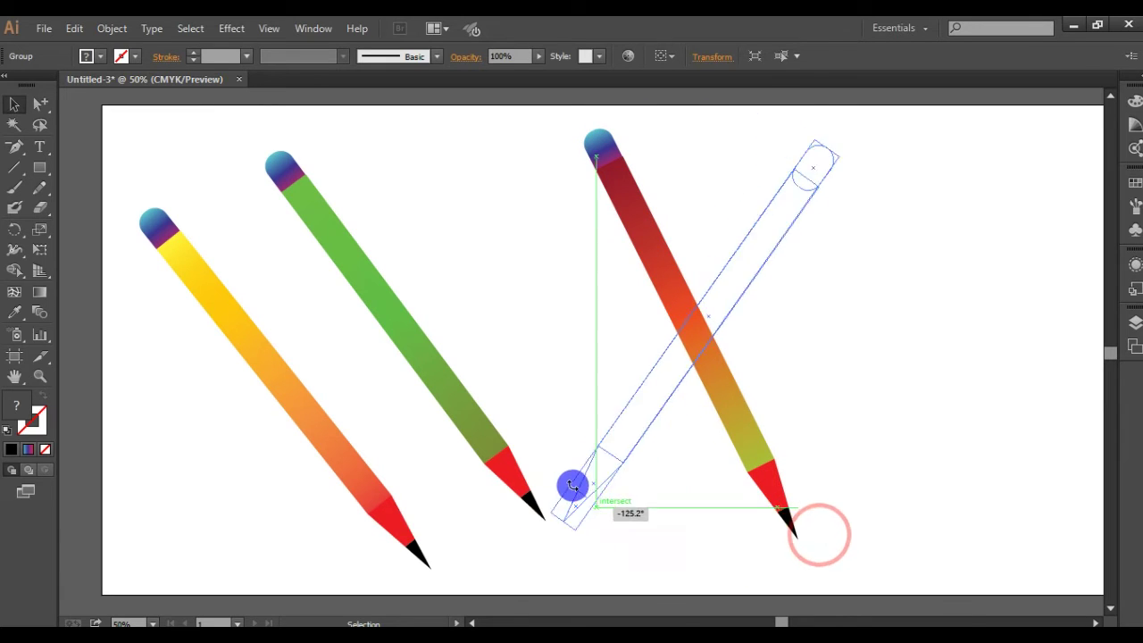
drag(518, 469, 514, 498)
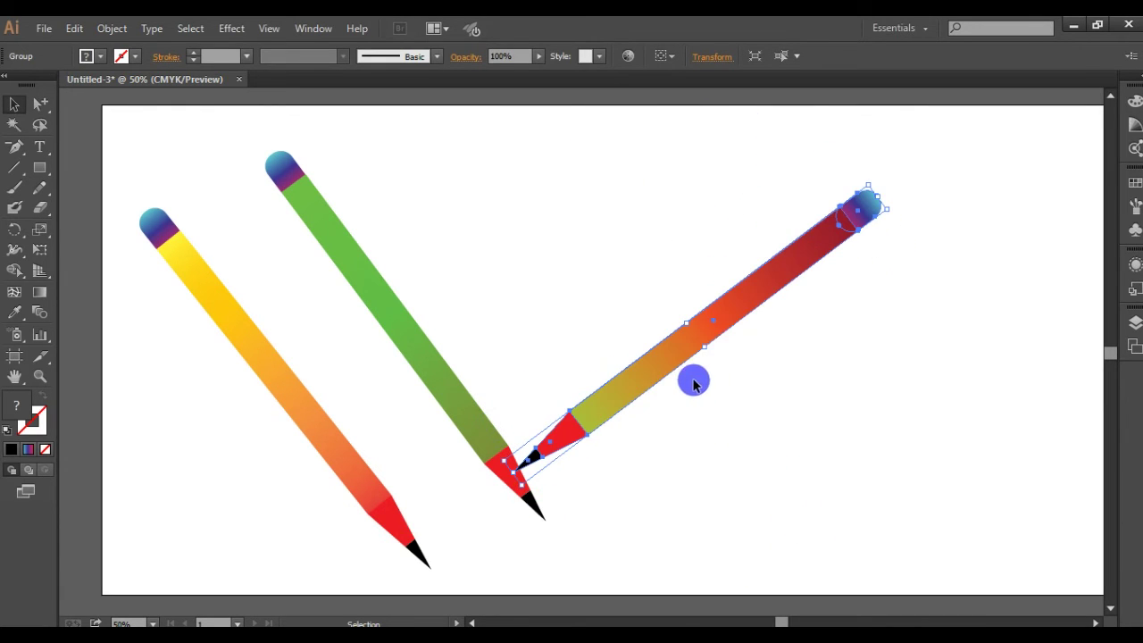
mouse_move(732, 304)
mouse_down()
mouse_move(694, 372)
mouse_move(785, 322)
mouse_up()
Nudge the green and yellow pencils up and to the right.
click(469, 417)
drag(469, 417, 487, 397)
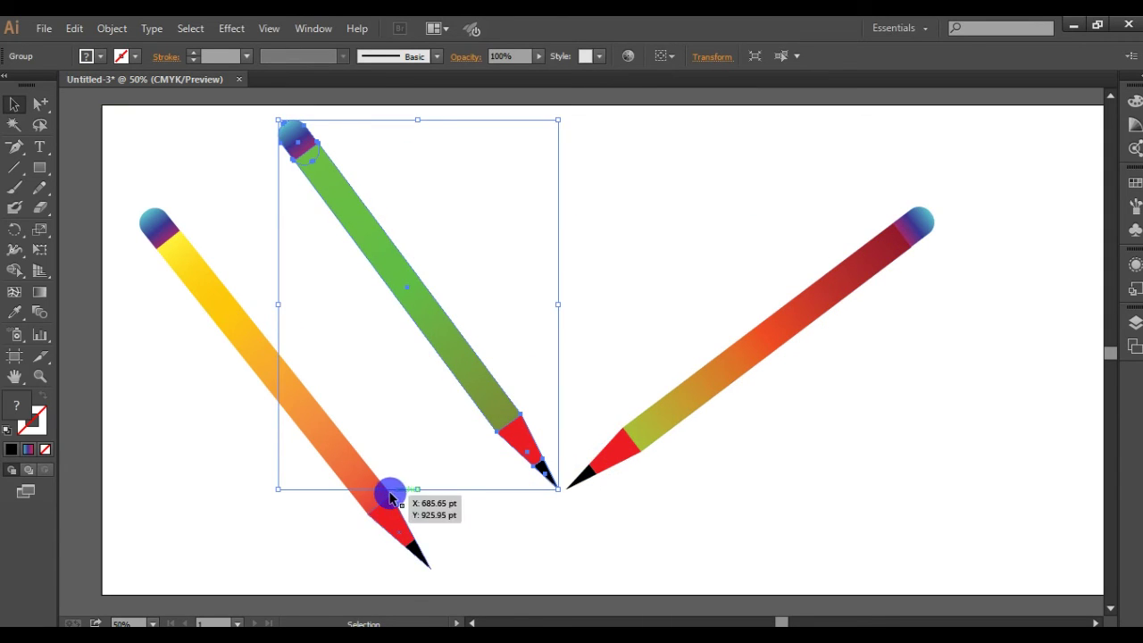
click(378, 493)
drag(350, 460, 387, 435)
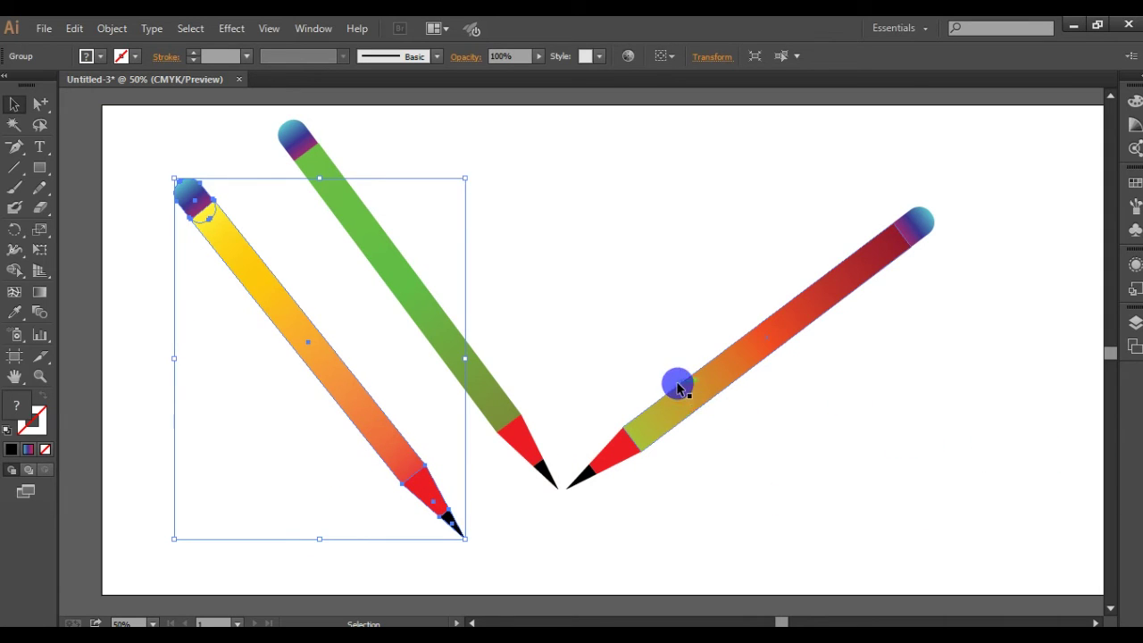
Position the red-orange pencil so its tip meets the yellow tip, tilted steeply up-right.
drag(695, 399, 586, 451)
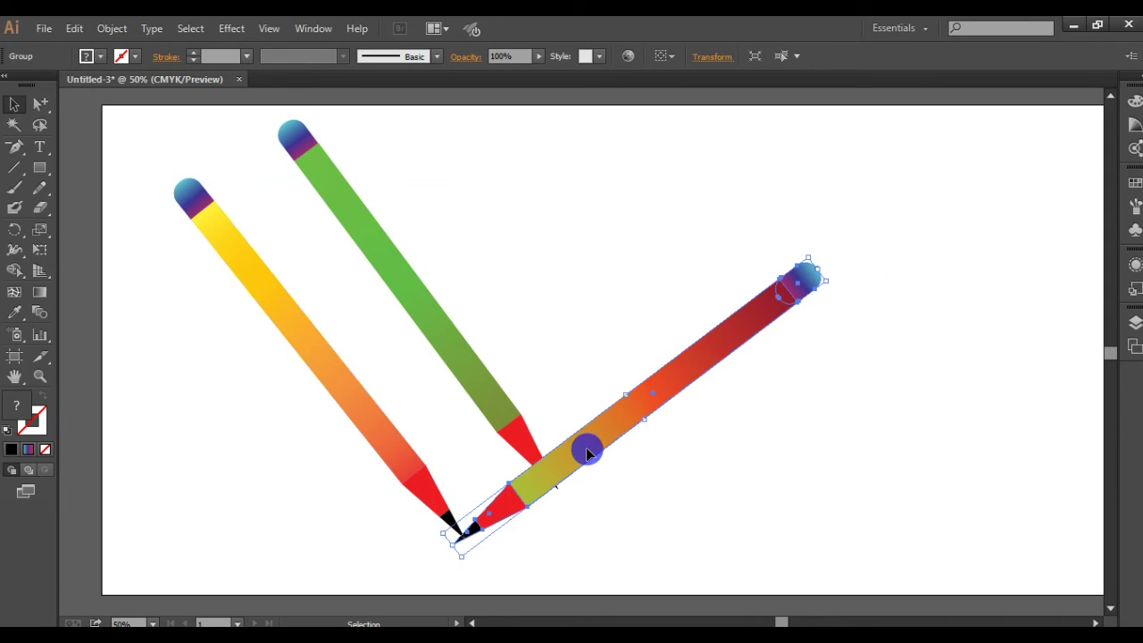
drag(592, 446, 570, 399)
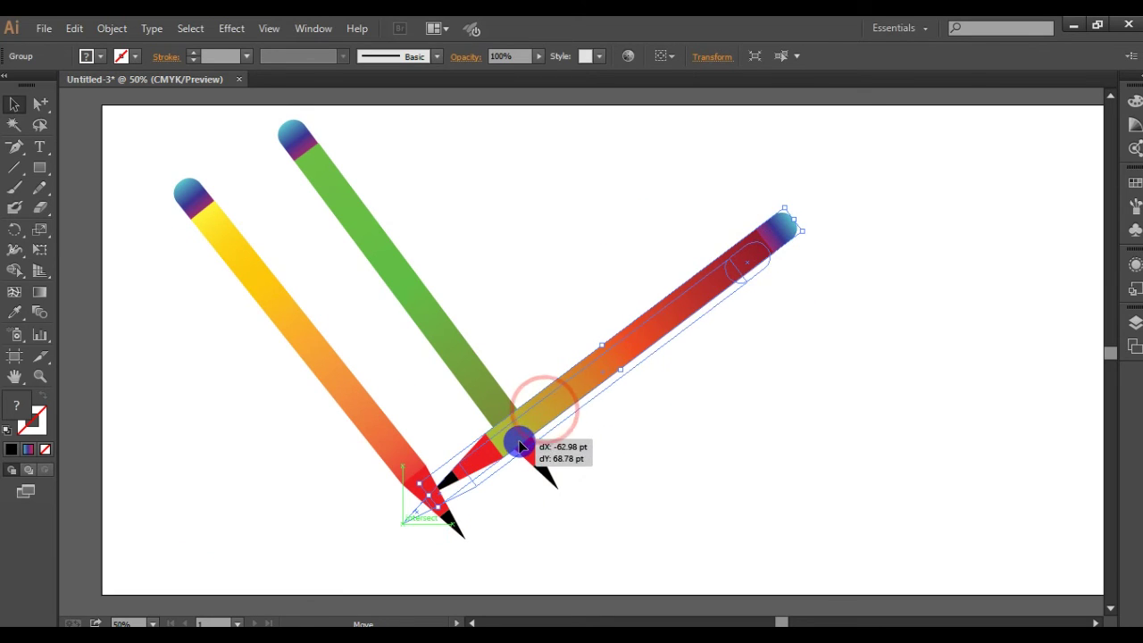
drag(540, 425, 519, 439)
click(687, 434)
drag(626, 352, 595, 319)
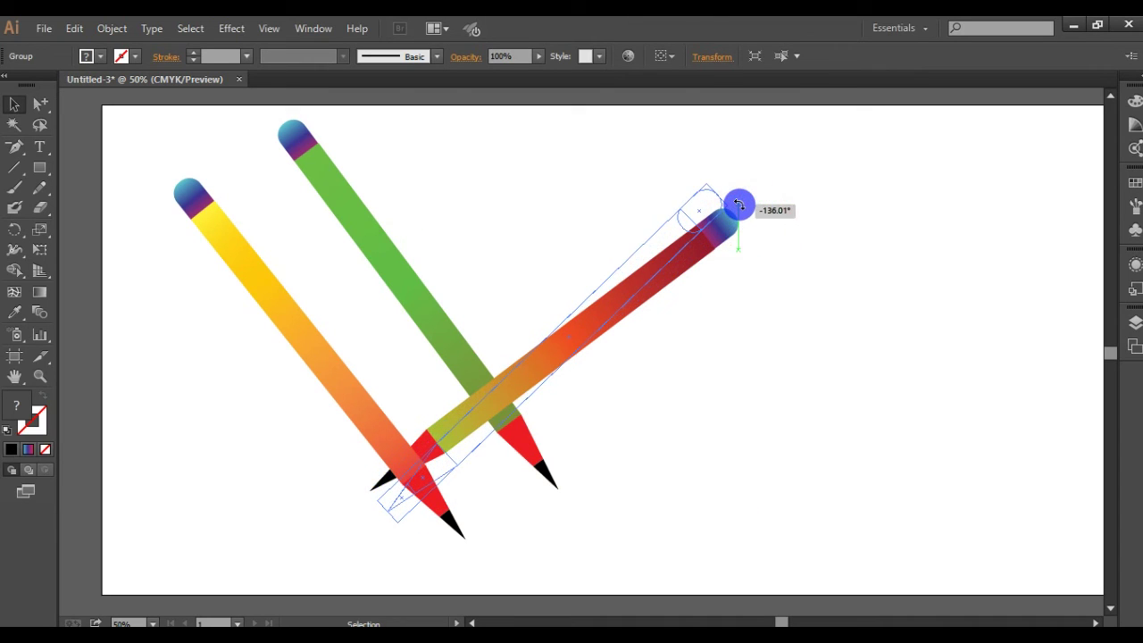
drag(750, 229, 732, 198)
click(771, 351)
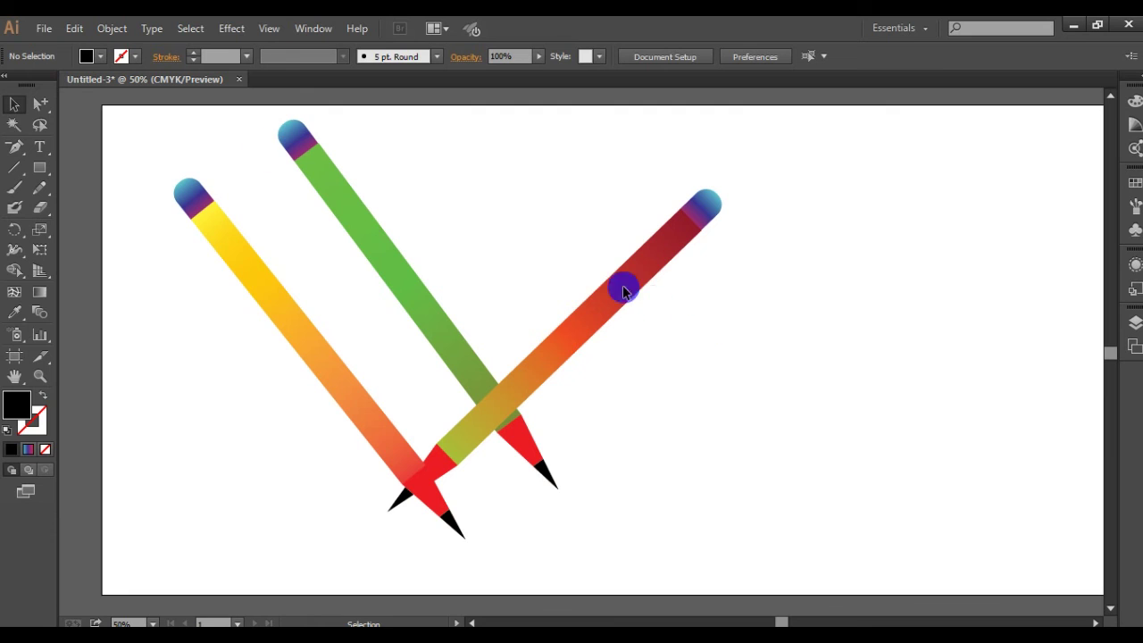
click(40, 32)
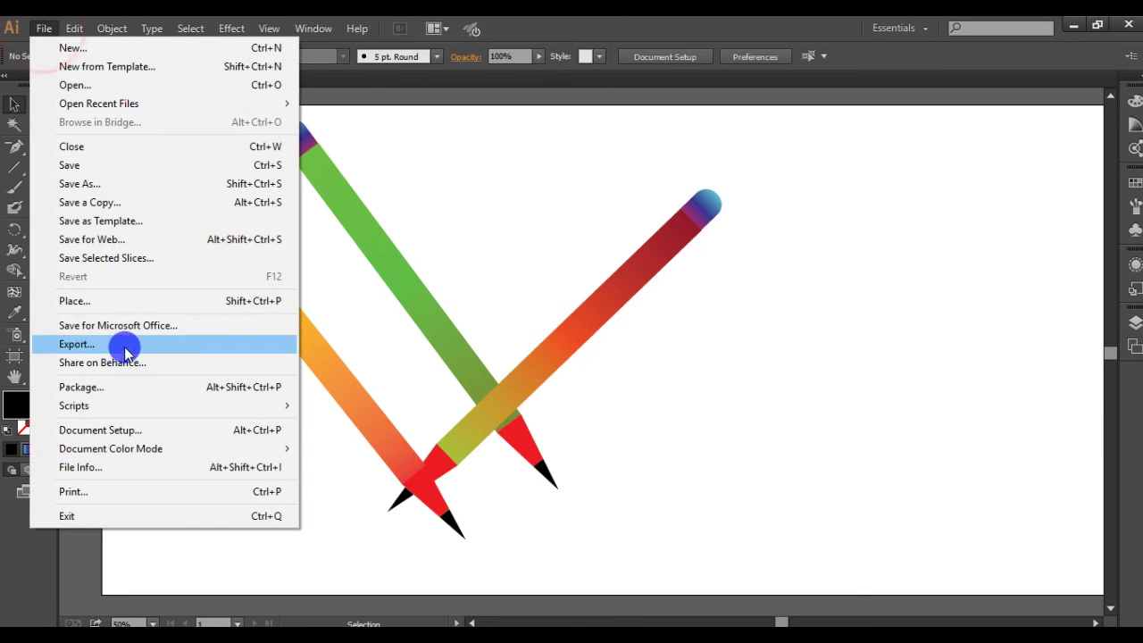
Start a Save As and cancel it, then open File > Export for Untitled-3.jpg.
click(170, 184)
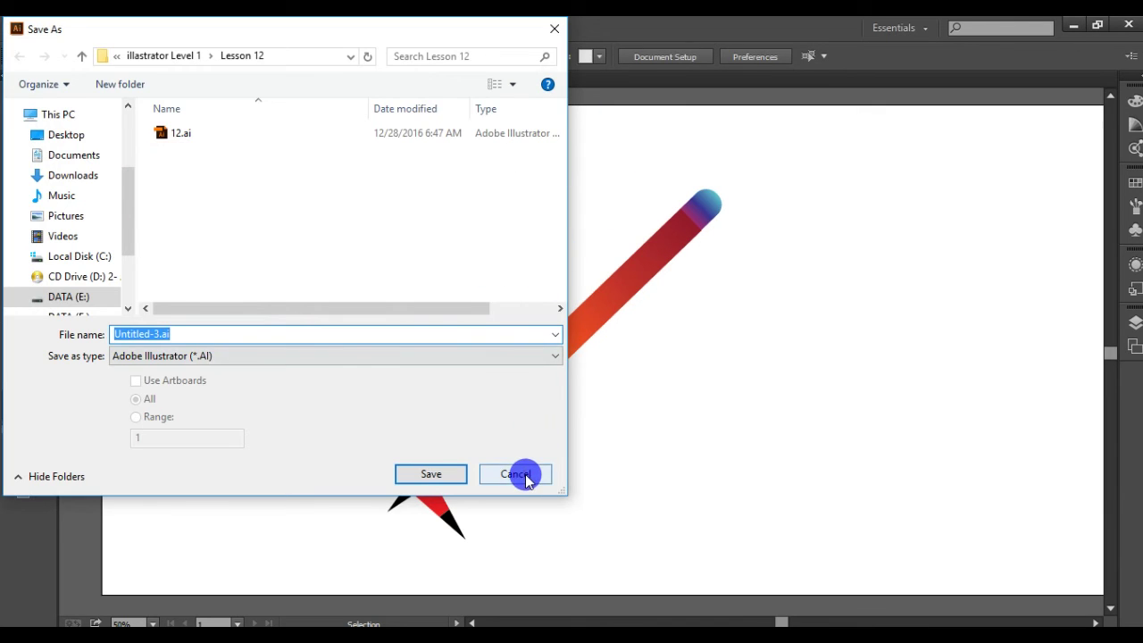
click(518, 473)
click(44, 28)
click(113, 346)
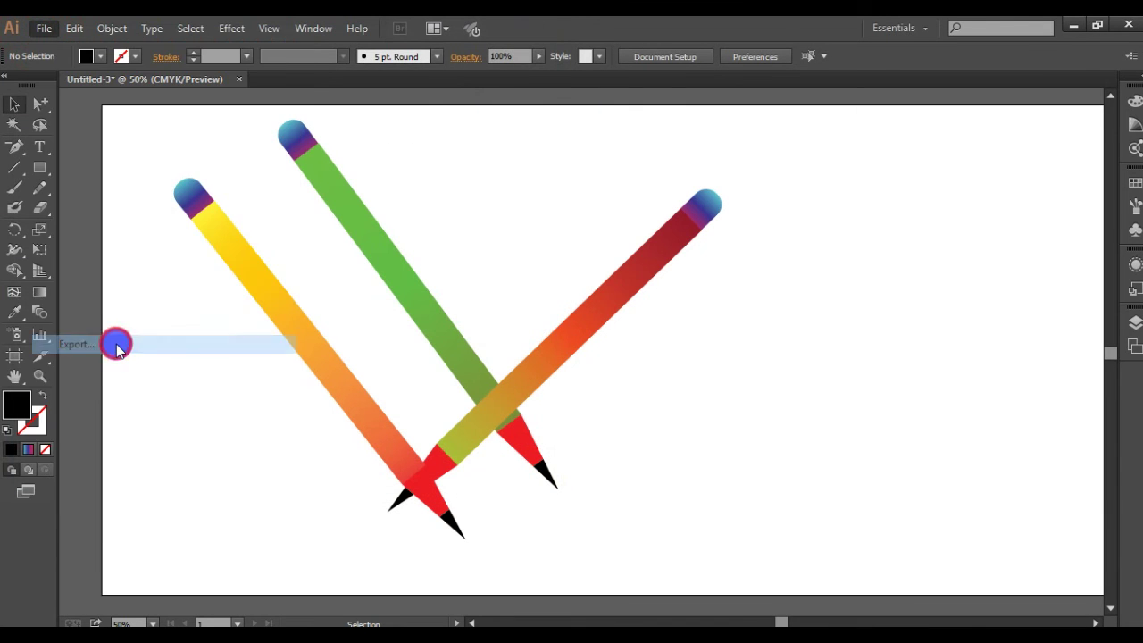